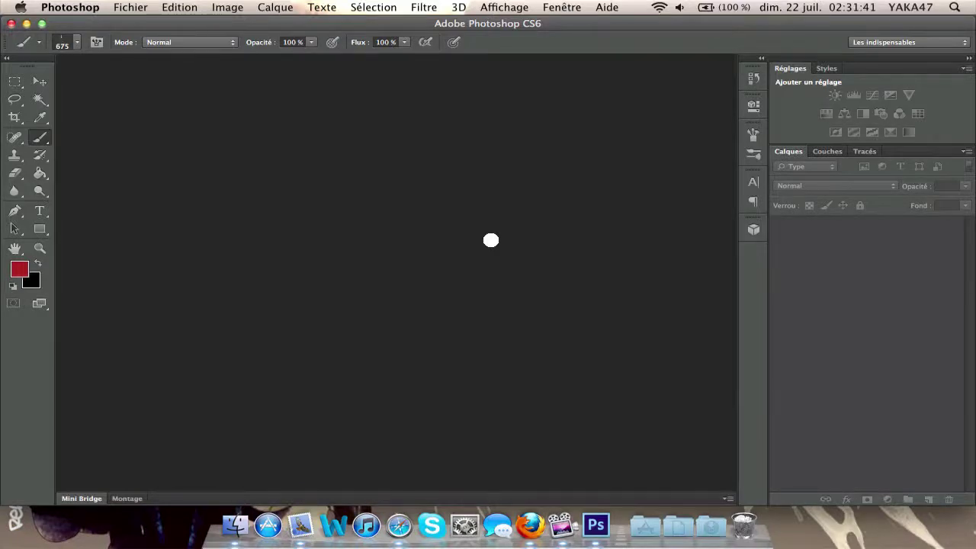
# Switch to Safari and examine the WEARSLIM YouTube channel page with its custom background and side graphics
pyautogui.hotkey('ctrl', 'Left')
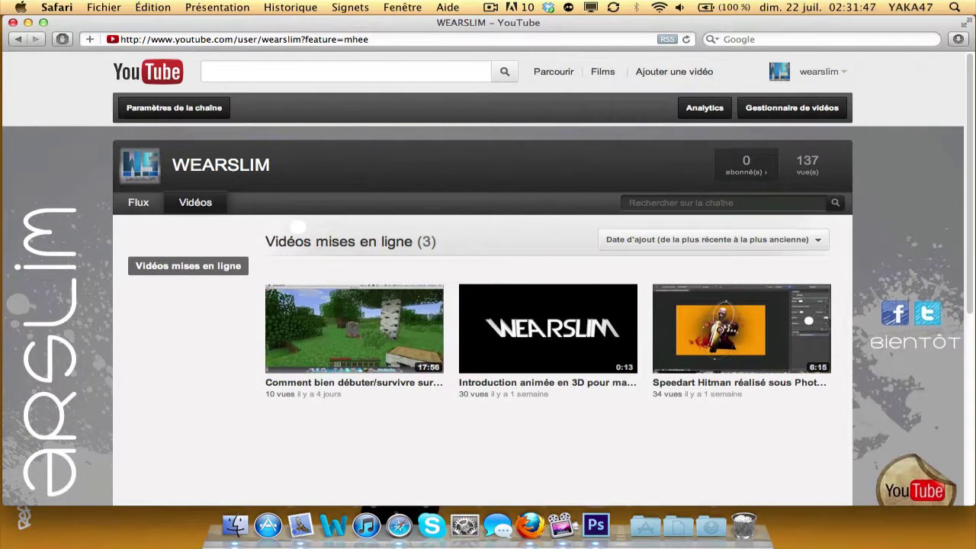
pyautogui.scroll(-2, 298, 227)
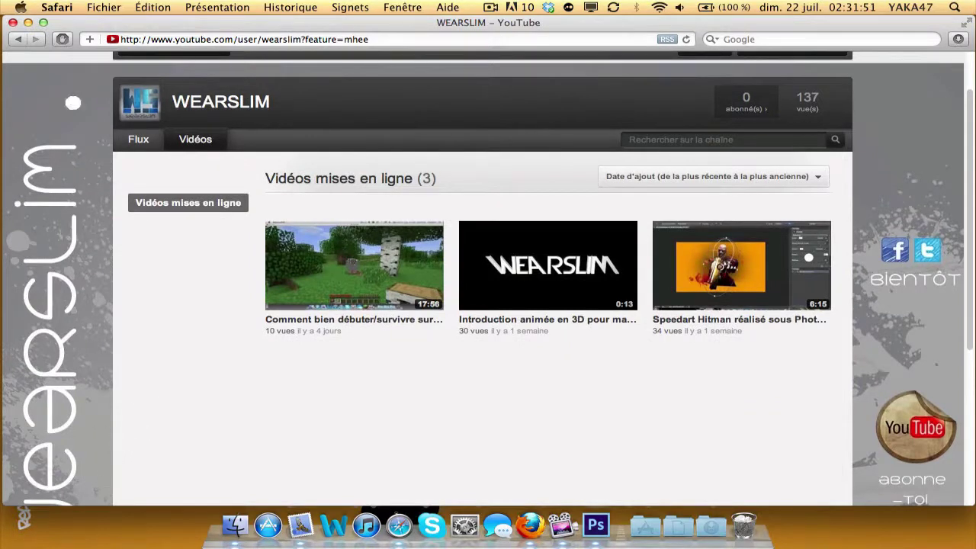
pyautogui.scroll(-5, 488, 282)
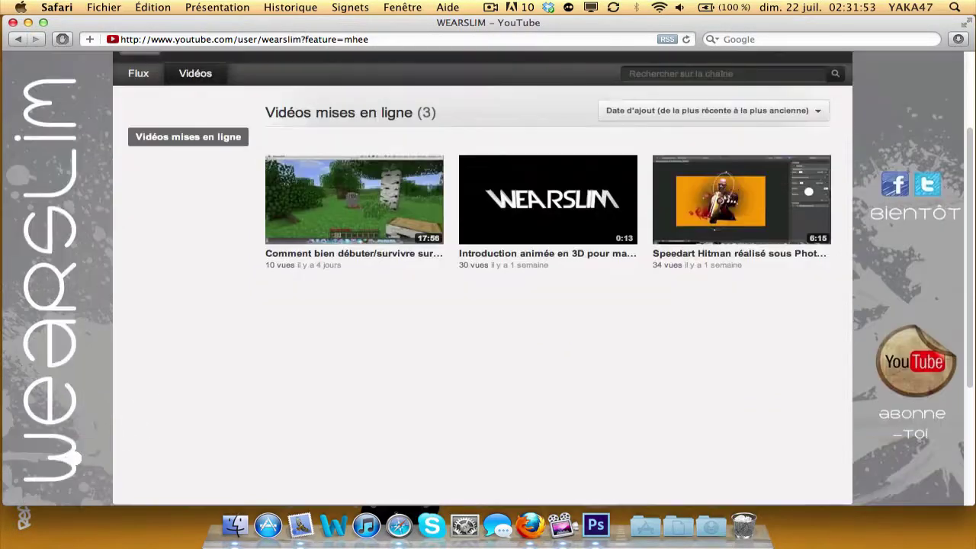
pyautogui.scroll(6, 489, 282)
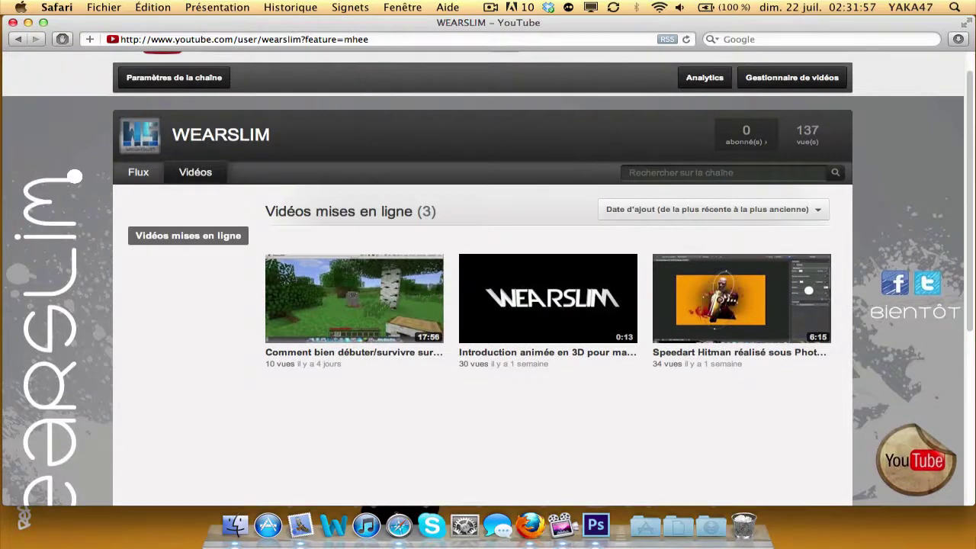
pyautogui.scroll(-5, 489, 282)
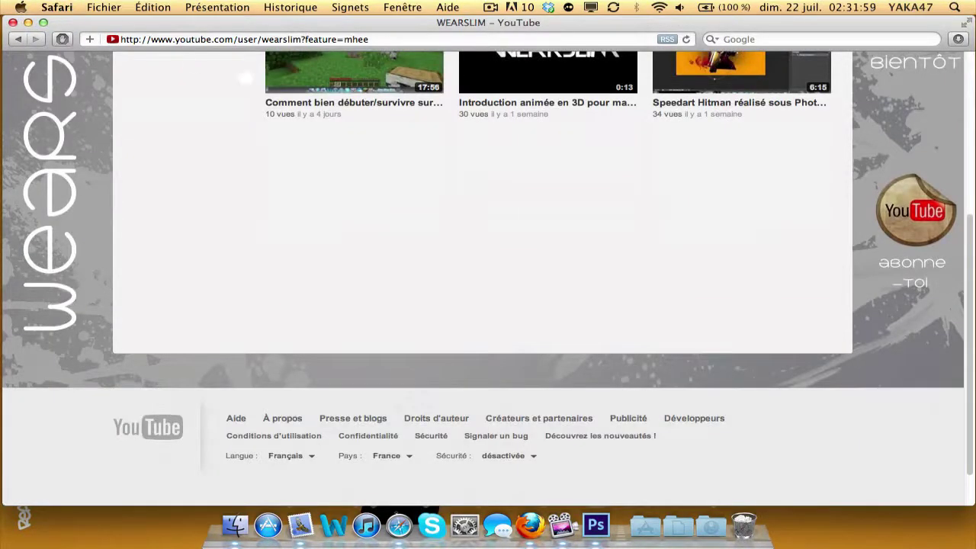
pyautogui.scroll(5, 488, 282)
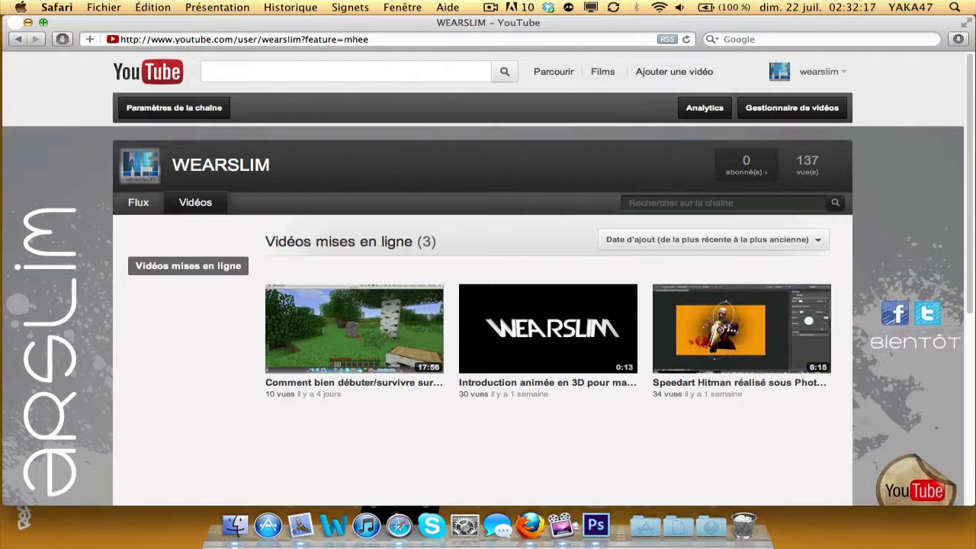
# Switch back to Photoshop and open templateyoutube.psd from the layout folder inside Projet YouTube
pyautogui.hotkey('ctrl', 'Right')
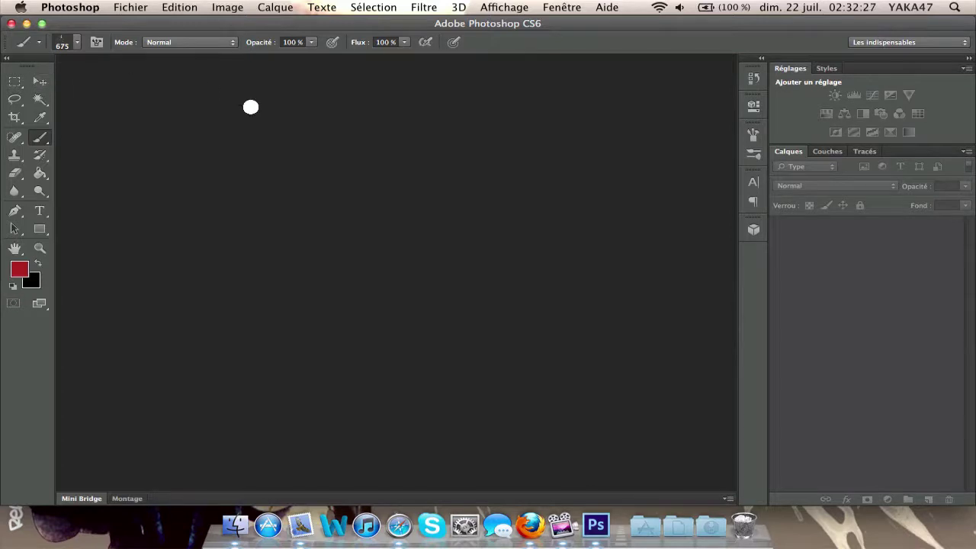
pyautogui.click(134, 15)
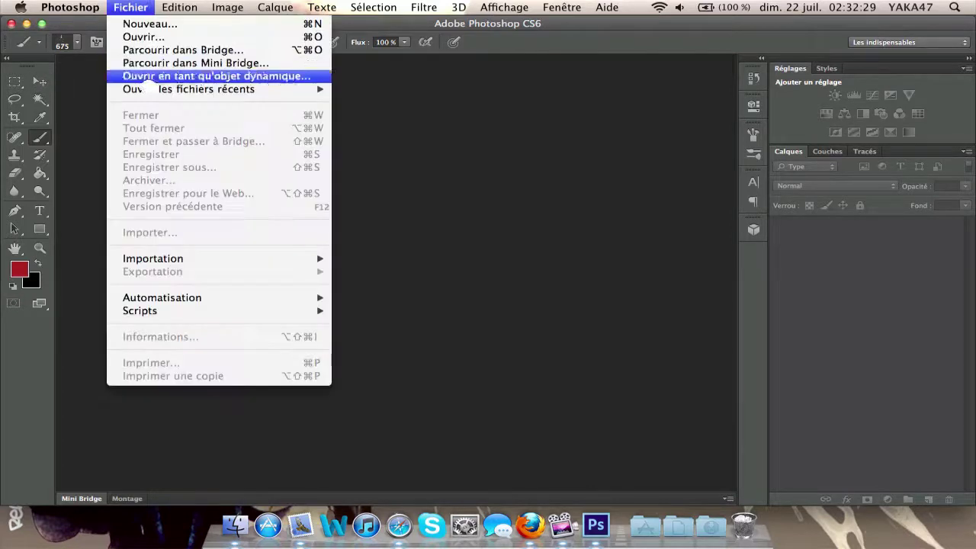
pyautogui.click(144, 38)
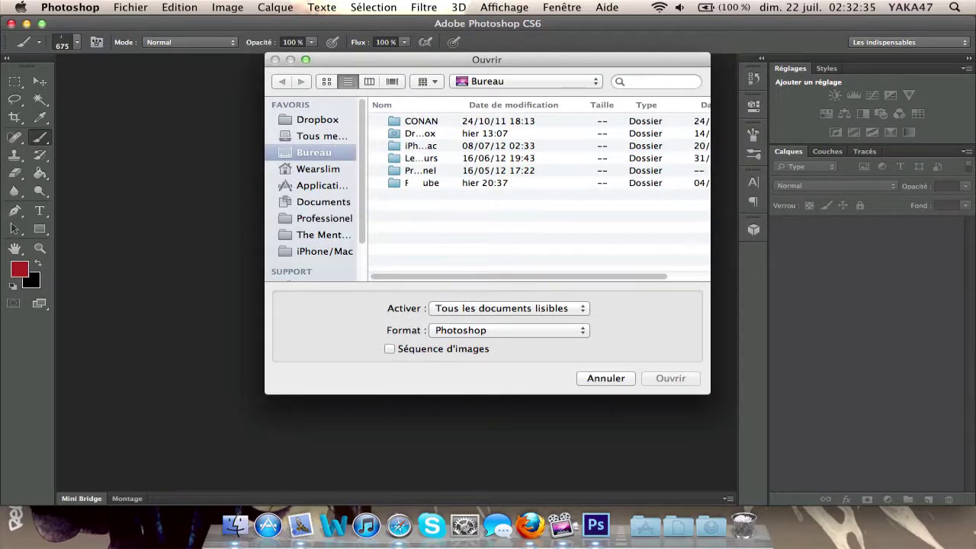
pyautogui.doubleClick(416, 184)
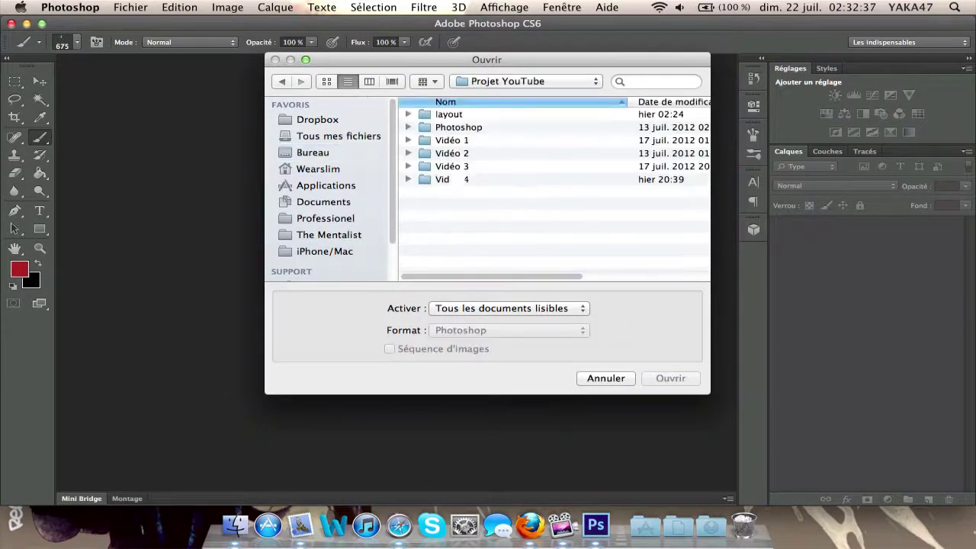
pyautogui.doubleClick(448, 113)
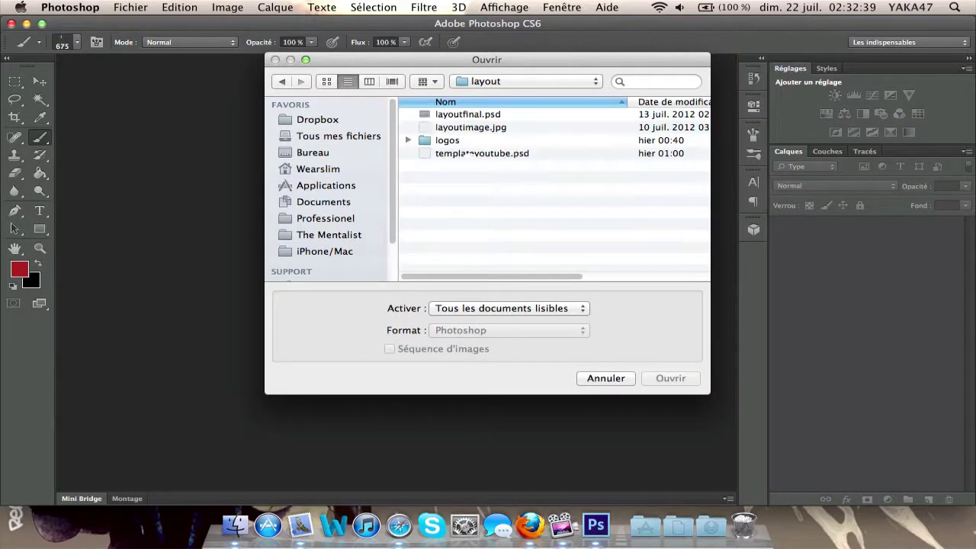
pyautogui.click(452, 152)
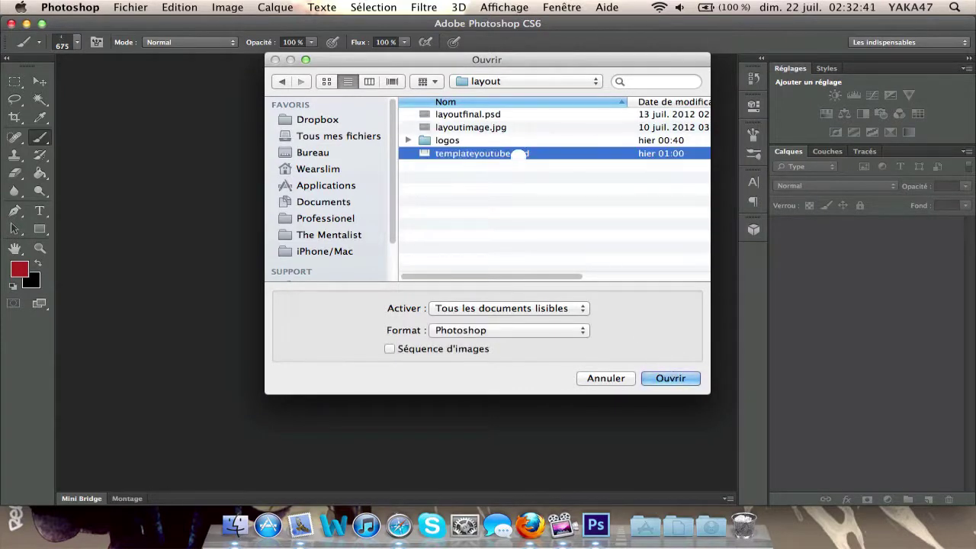
pyautogui.click(669, 378)
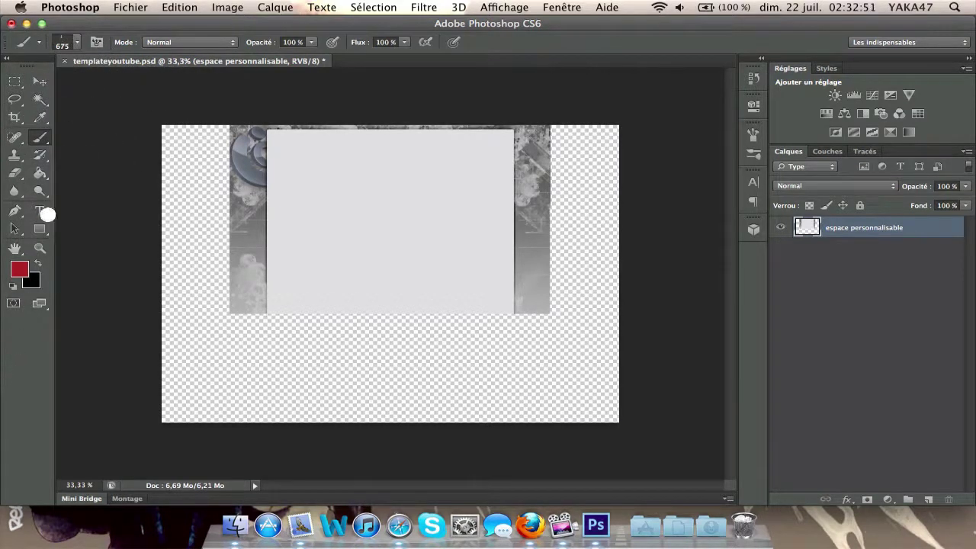
pyautogui.click(42, 83)
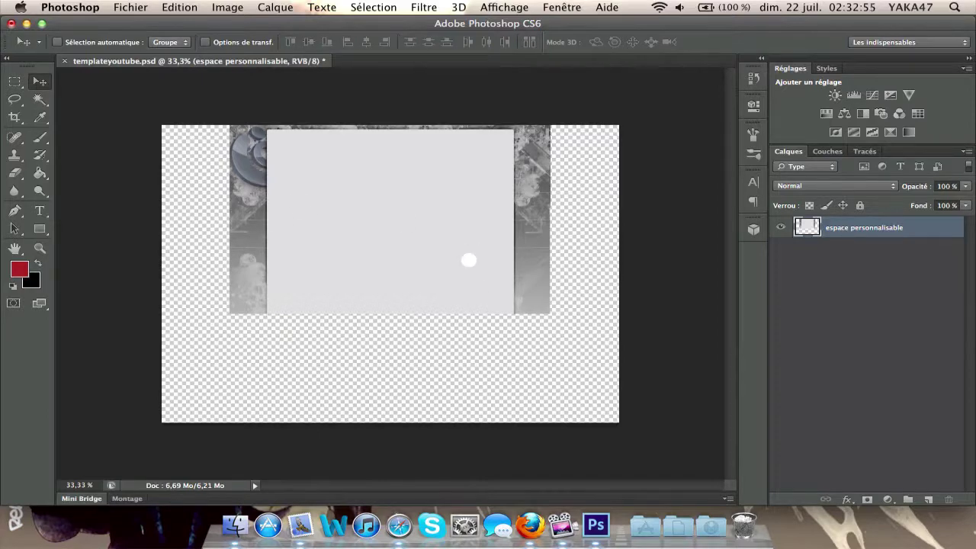
pyautogui.press('super+plus')
pyautogui.press('super+plus')
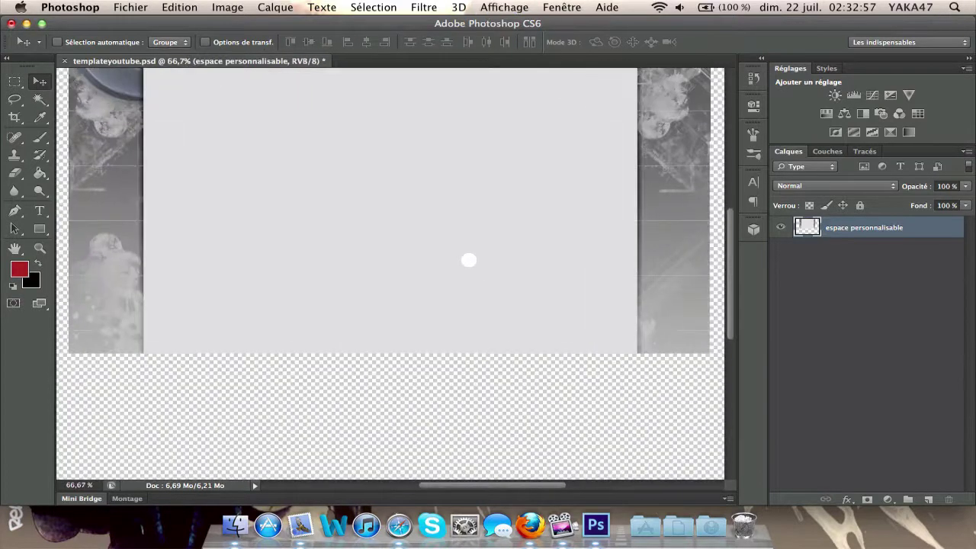
pyautogui.press('super+minus')
pyautogui.press('super+minus')
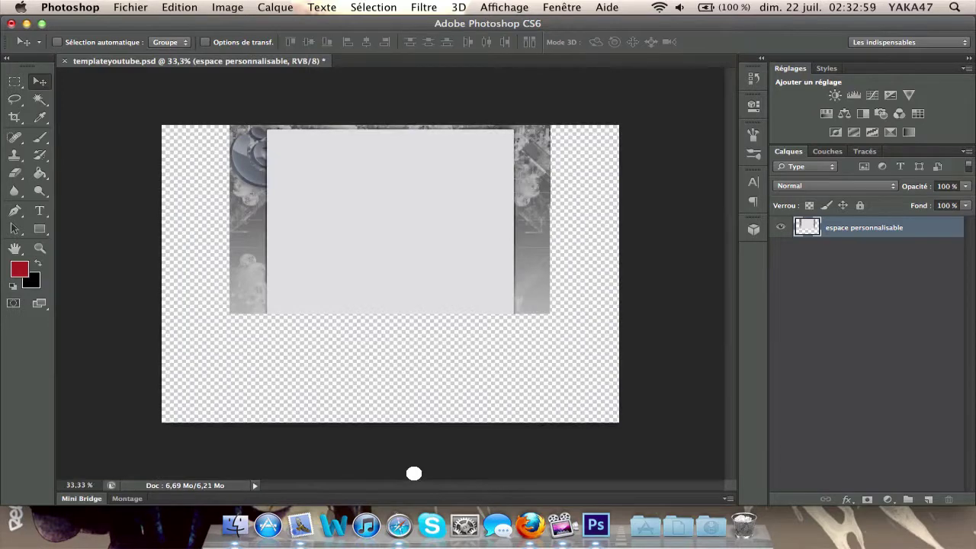
# Switch to Safari and search Google for "layout youtube"
pyautogui.press('super+Tab')
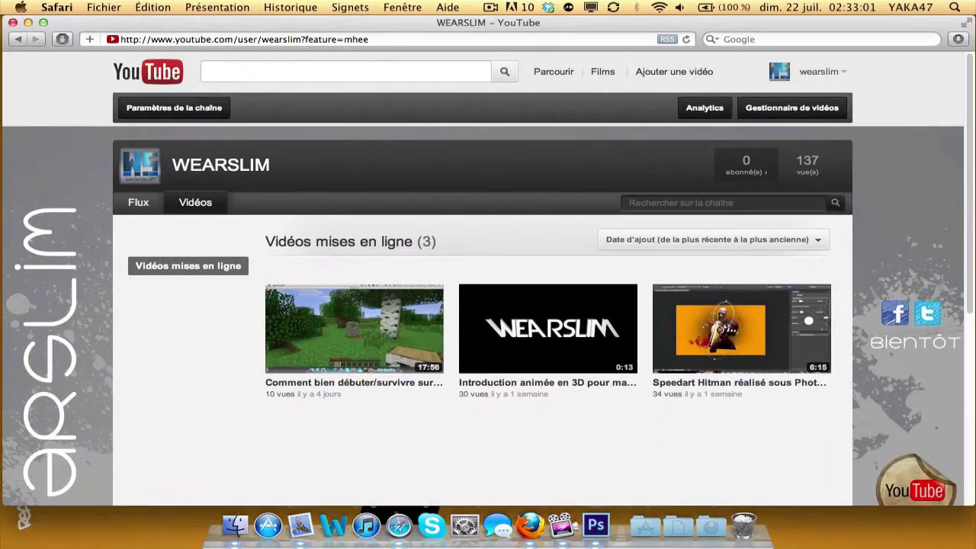
pyautogui.click(728, 38)
pyautogui.write('te')
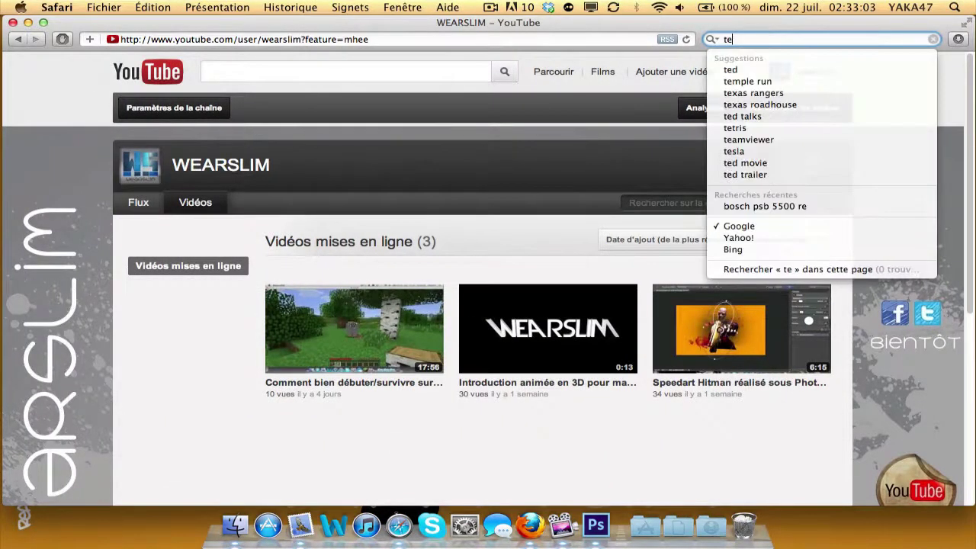
pyautogui.press('BackSpace')
pyautogui.press('BackSpace')
pyautogui.write('layout y')
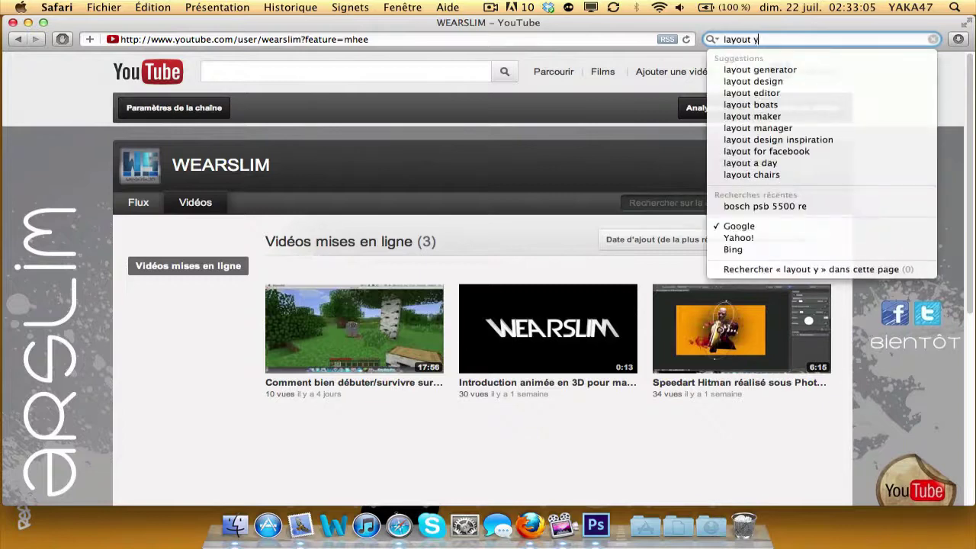
pyautogui.write('outube')
pyautogui.press('Return')
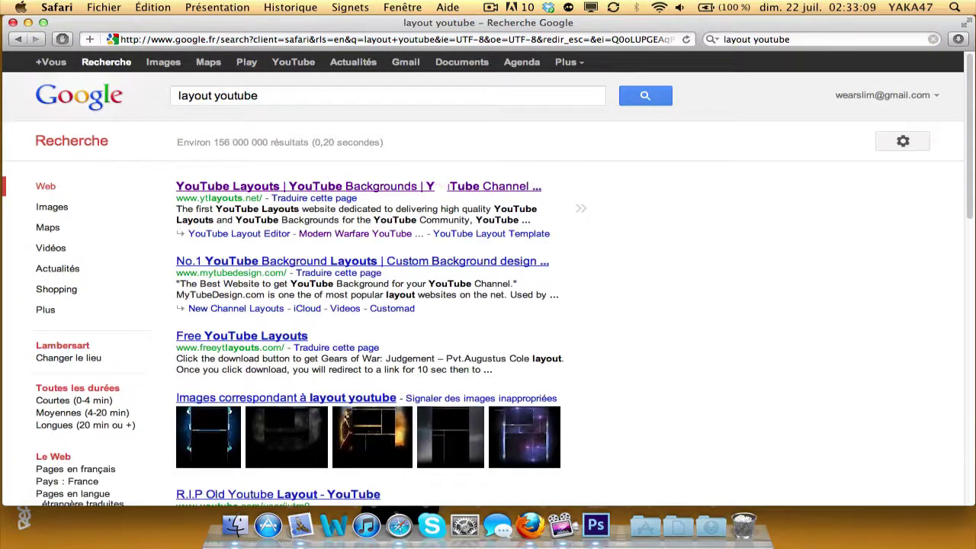
# Open the ytlayouts.net search result and look through the YouTube layouts offered on its home page
pyautogui.click(441, 187)
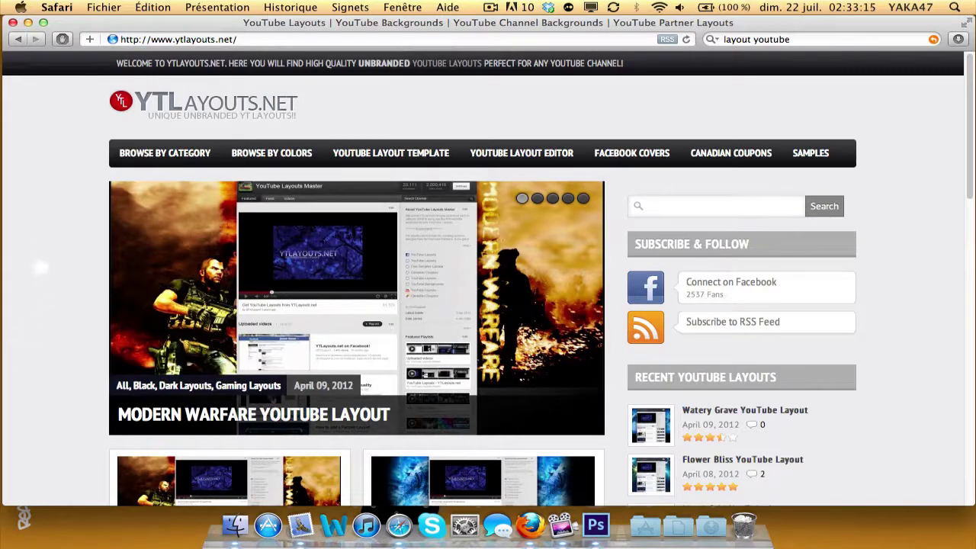
pyautogui.click(33, 251)
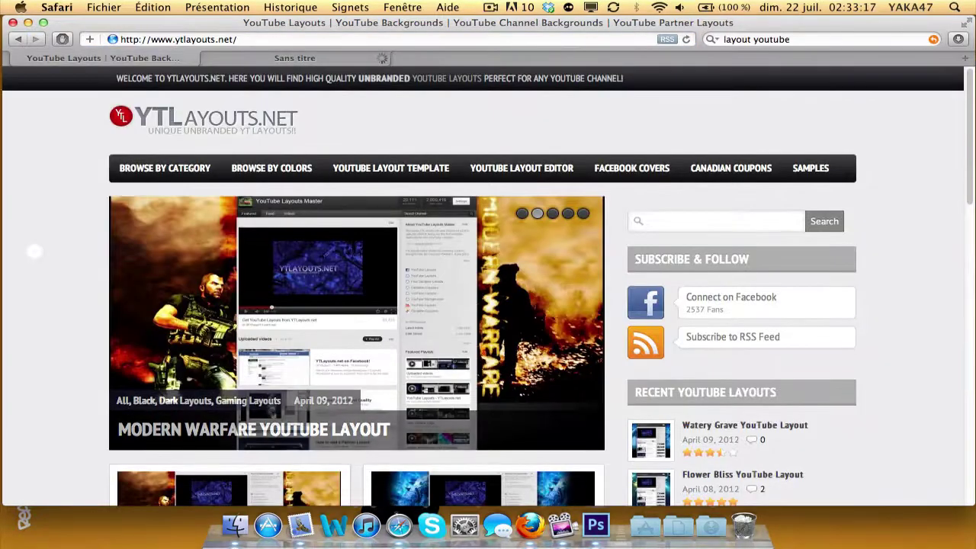
pyautogui.scroll(-2, 34, 251)
pyautogui.scroll(-1, 33, 251)
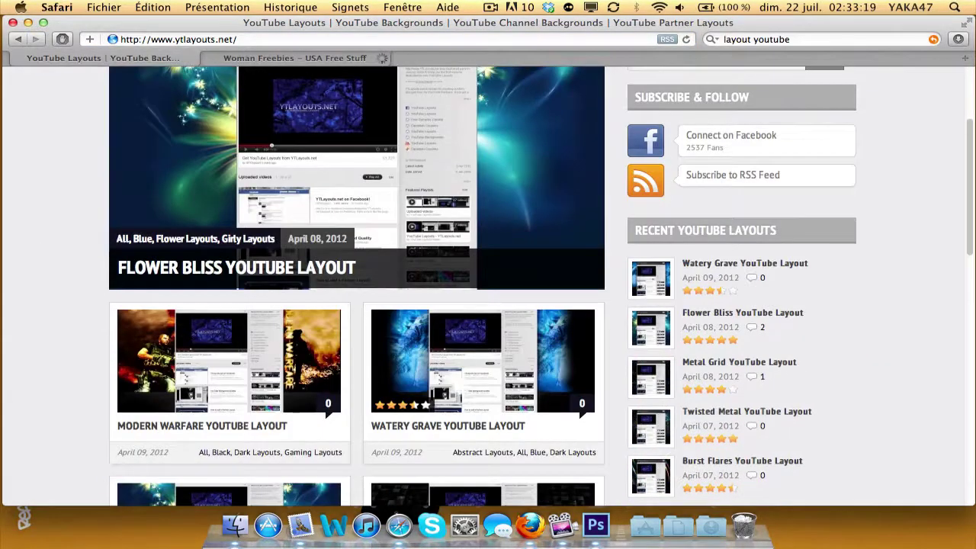
pyautogui.scroll(-5, 357, 290)
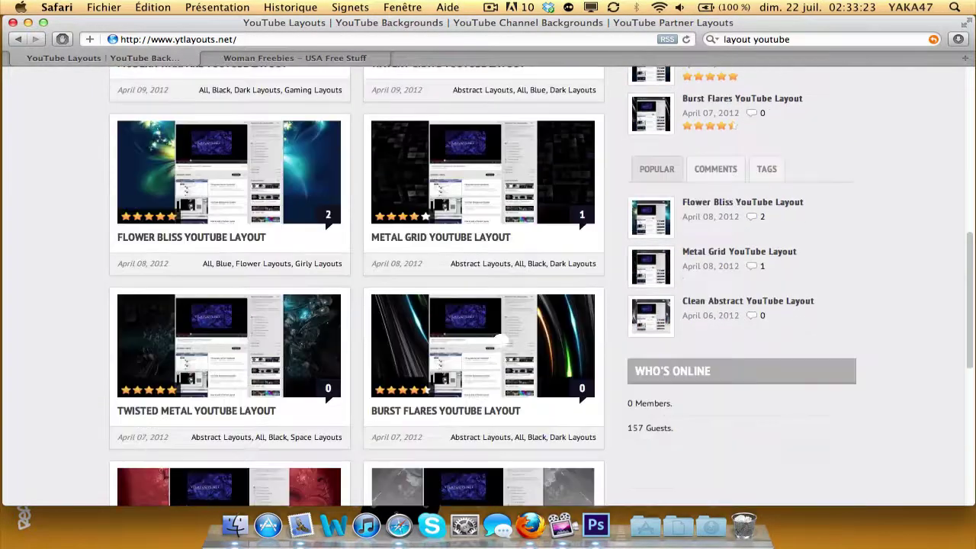
pyautogui.scroll(-3, 506, 347)
pyautogui.scroll(-4, 414, 343)
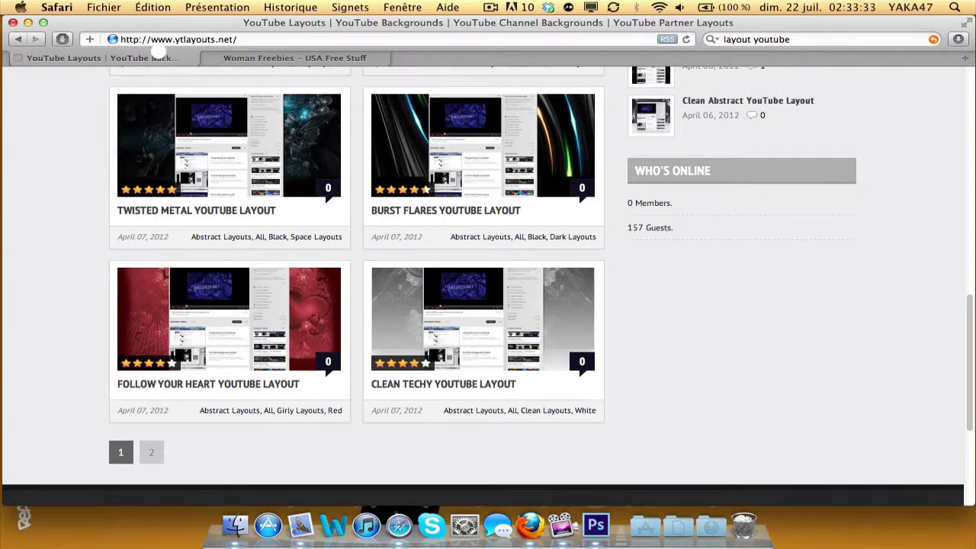
# Switch to Photoshop, add a new layer above espace personnalisable and fill it with gray #8c8c8c using the Paint Bucket
pyautogui.hotkey('ctrl', 'Right')
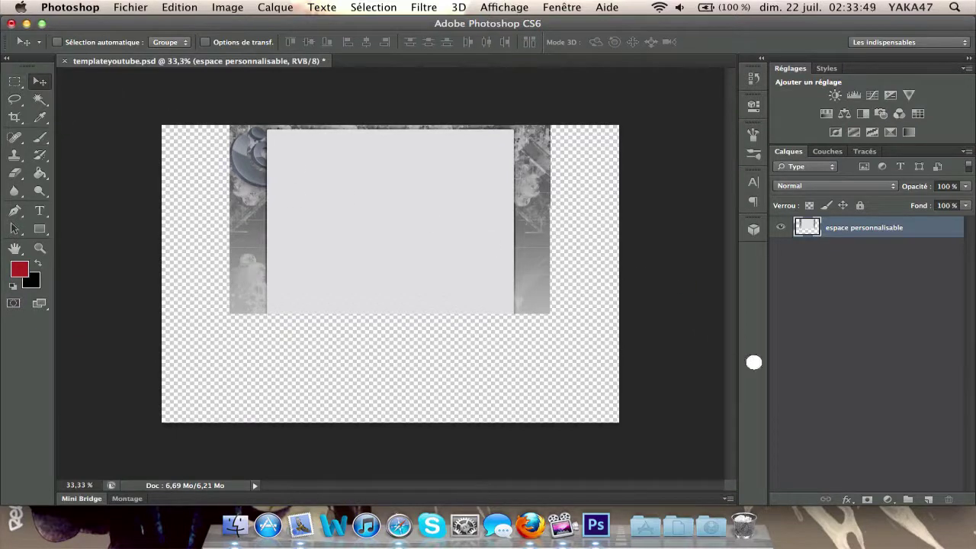
pyautogui.click(929, 500)
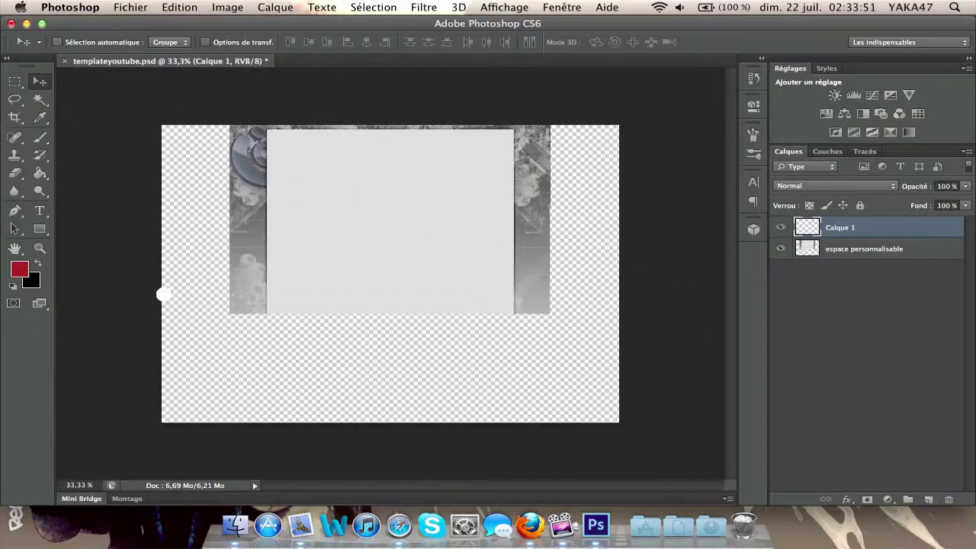
pyautogui.click(19, 268)
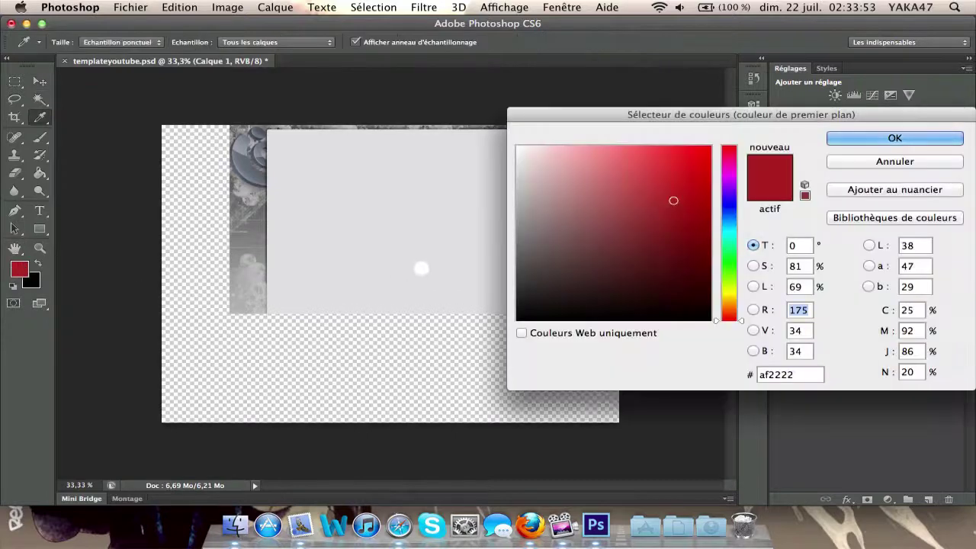
pyautogui.moveTo(586, 238)
pyautogui.mouseDown()
pyautogui.moveTo(528, 285)
pyautogui.moveTo(493, 247)
pyautogui.moveTo(486, 209)
pyautogui.moveTo(484, 222)
pyautogui.mouseUp()
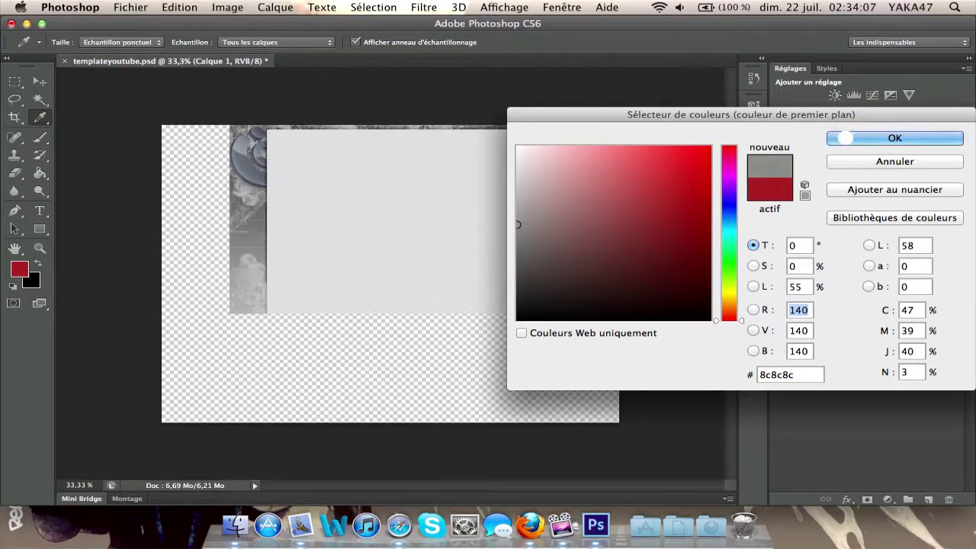
pyautogui.click(845, 138)
pyautogui.press('v')
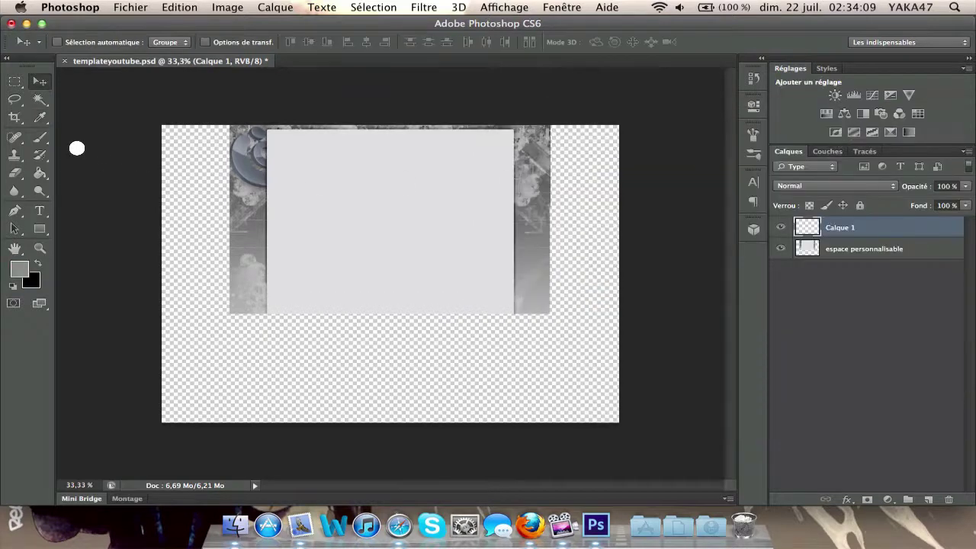
pyautogui.click(41, 173)
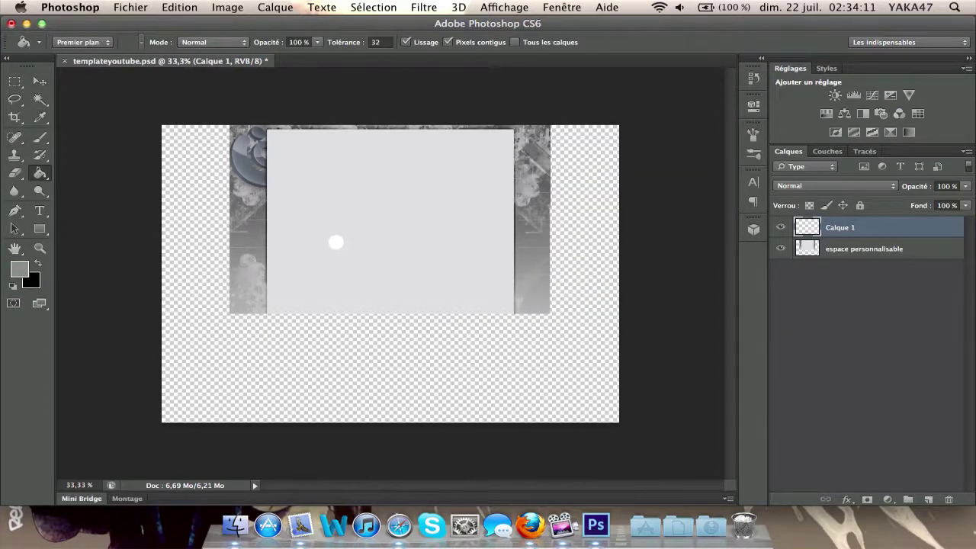
pyautogui.click(336, 242)
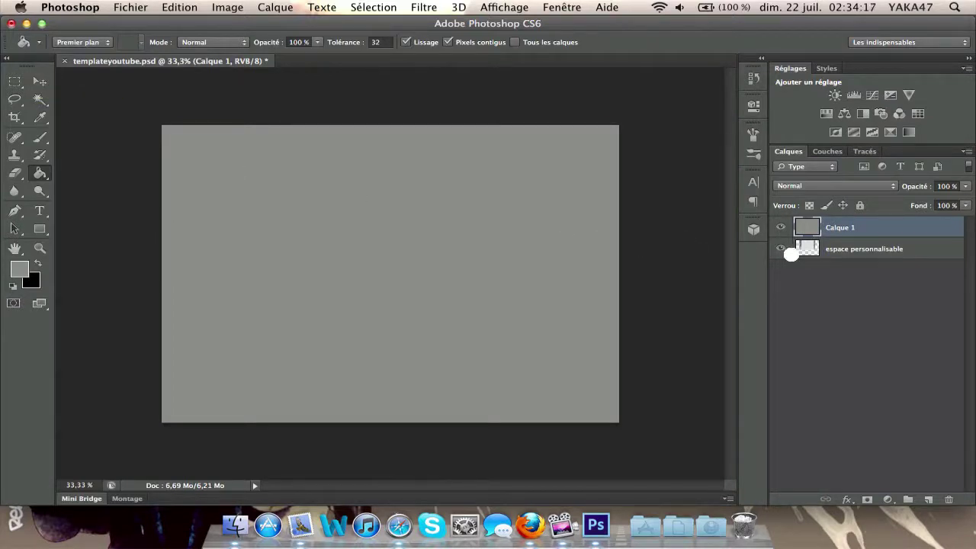
# Hide the gray layer Calque 1 so the espace personnalisable template beneath can be examined
pyautogui.click(781, 227)
pyautogui.click(781, 228)
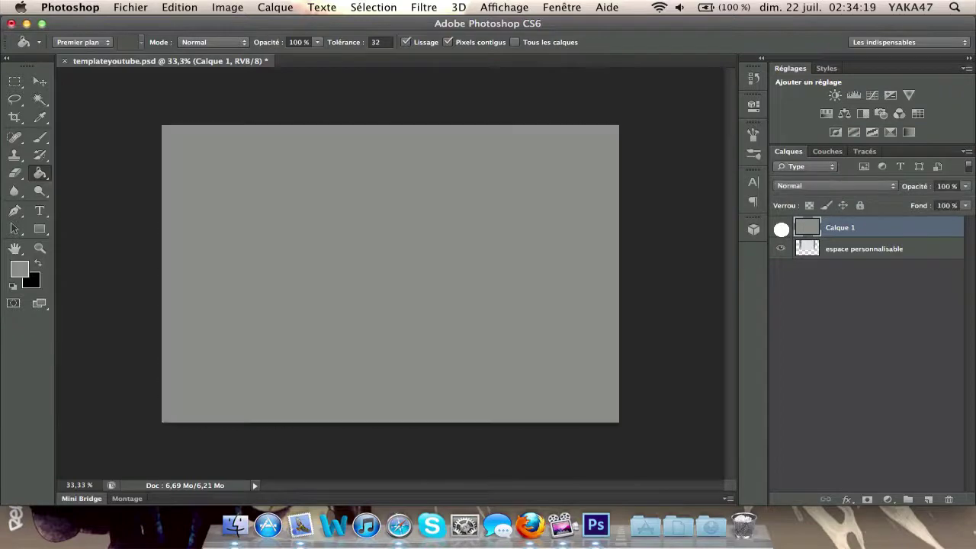
pyautogui.click(781, 227)
pyautogui.click(781, 228)
pyautogui.click(781, 228)
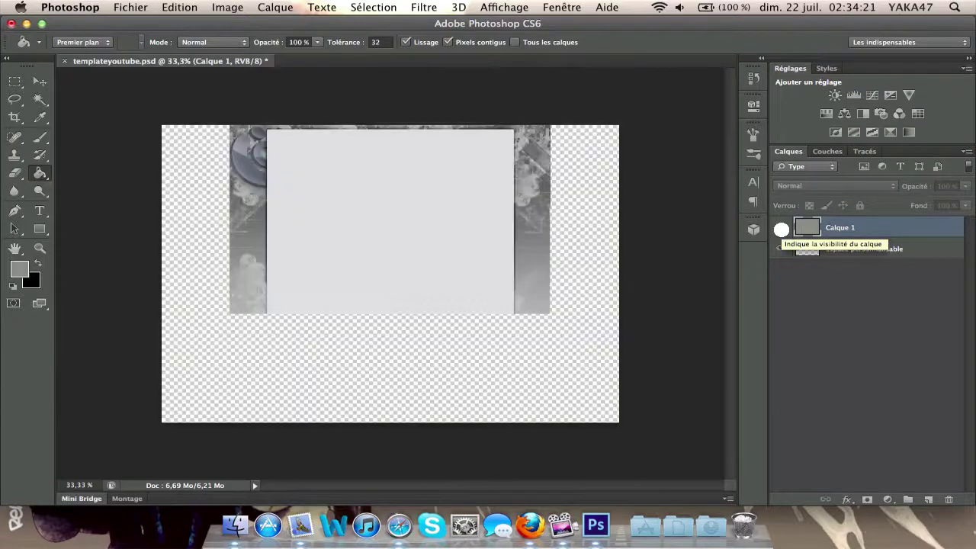
pyautogui.press('super+plus')
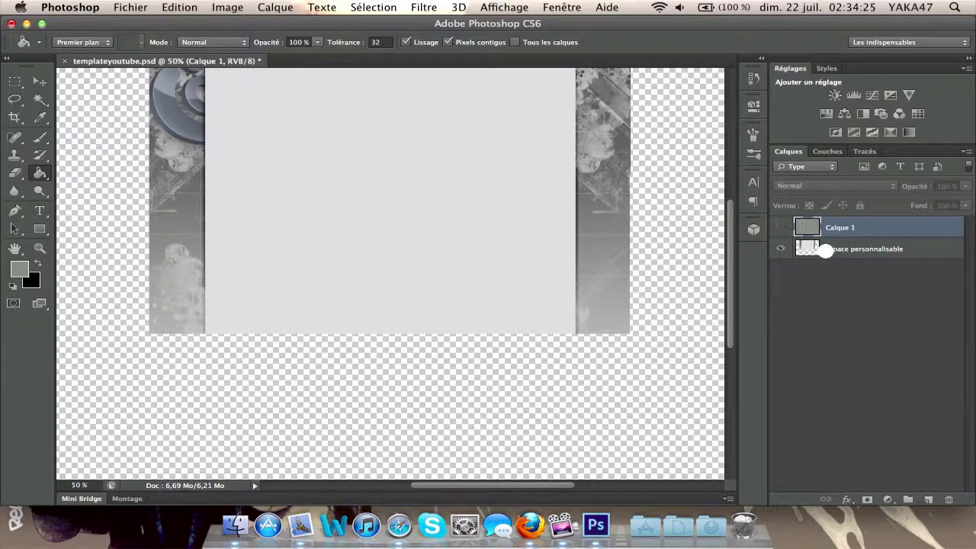
# Toggle the gray Calque 1 layer on and off to compare it with the espace personnalisable template, leaving it hidden
pyautogui.scroll(3, 554, 277)
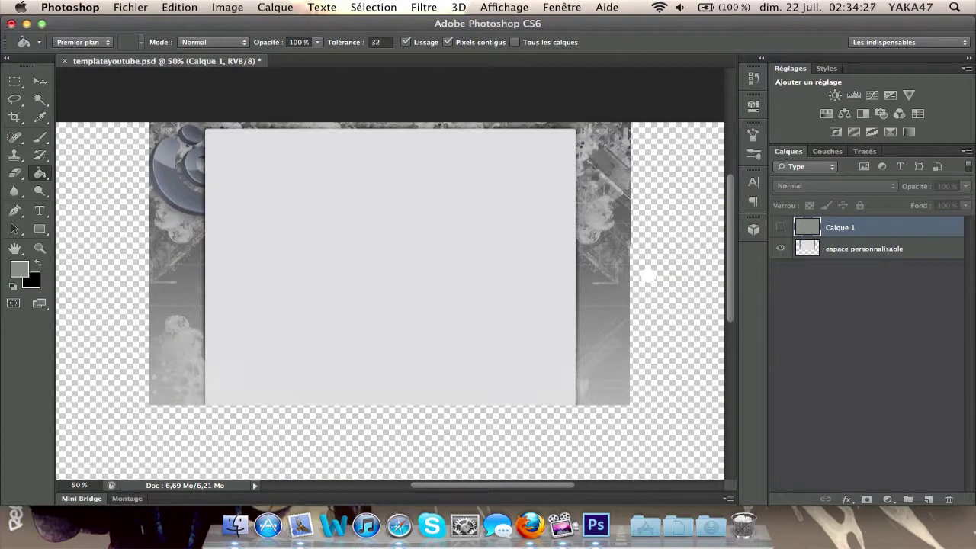
pyautogui.click(780, 227)
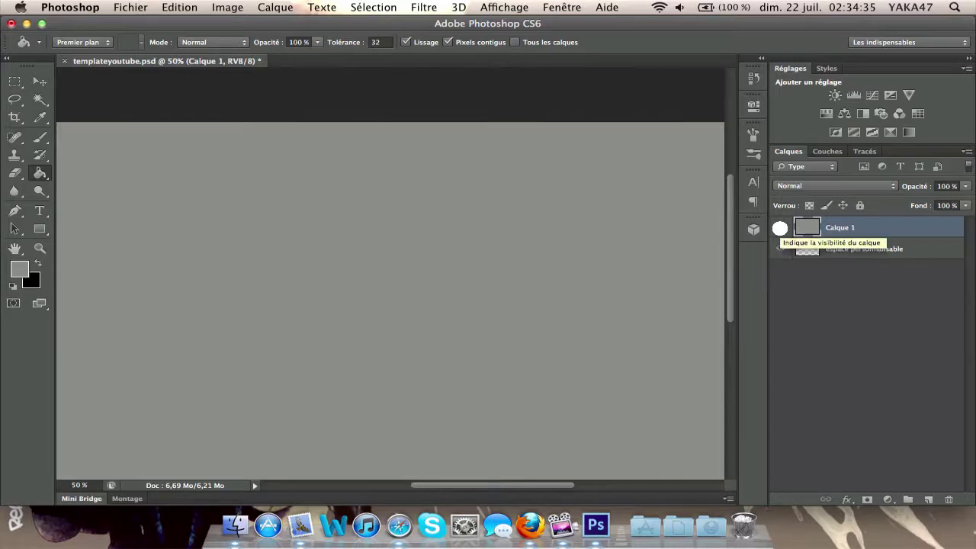
pyautogui.click(779, 227)
pyautogui.click(779, 228)
pyautogui.click(780, 228)
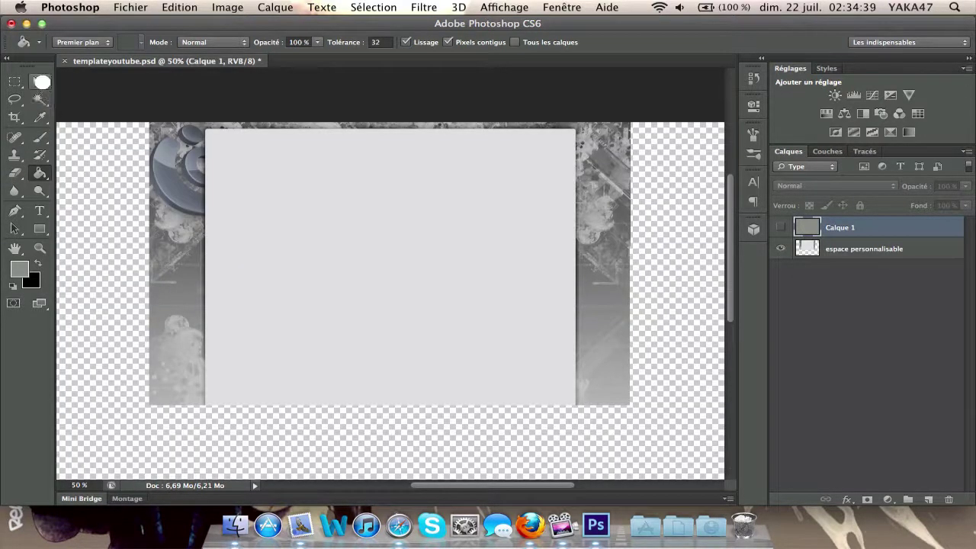
# Add the text "wearslim" in Devil Breeze Light over the template's left side strip and colour it light gray
pyautogui.click(40, 211)
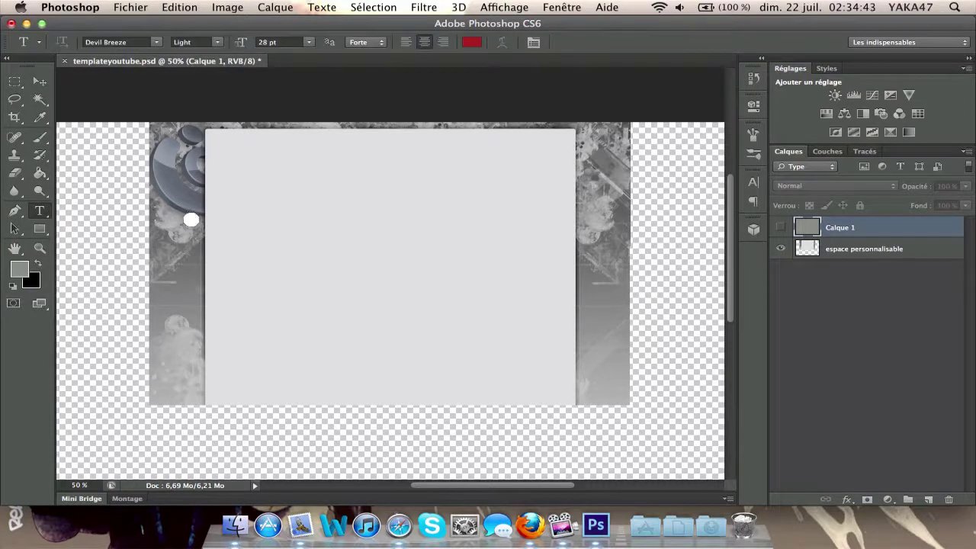
pyautogui.click(213, 222)
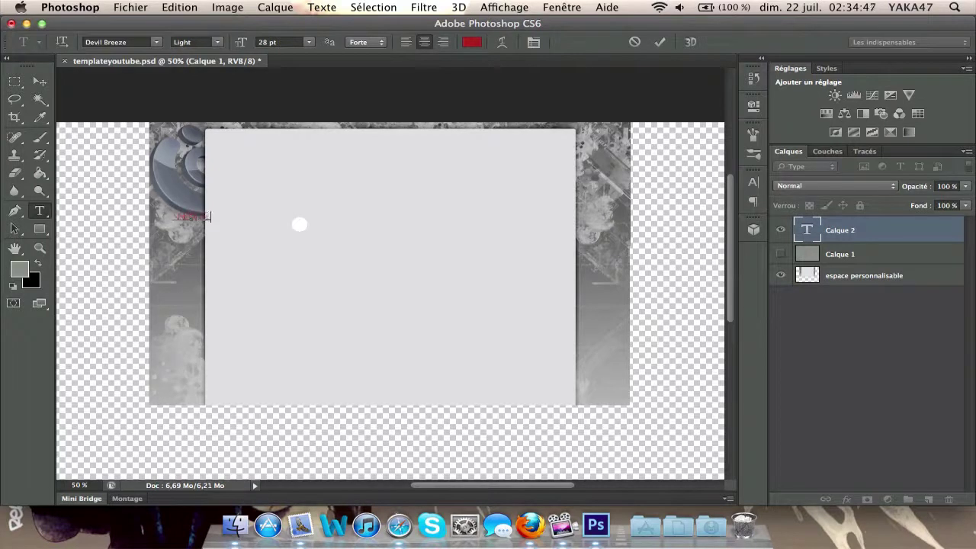
pyautogui.press('super+a')
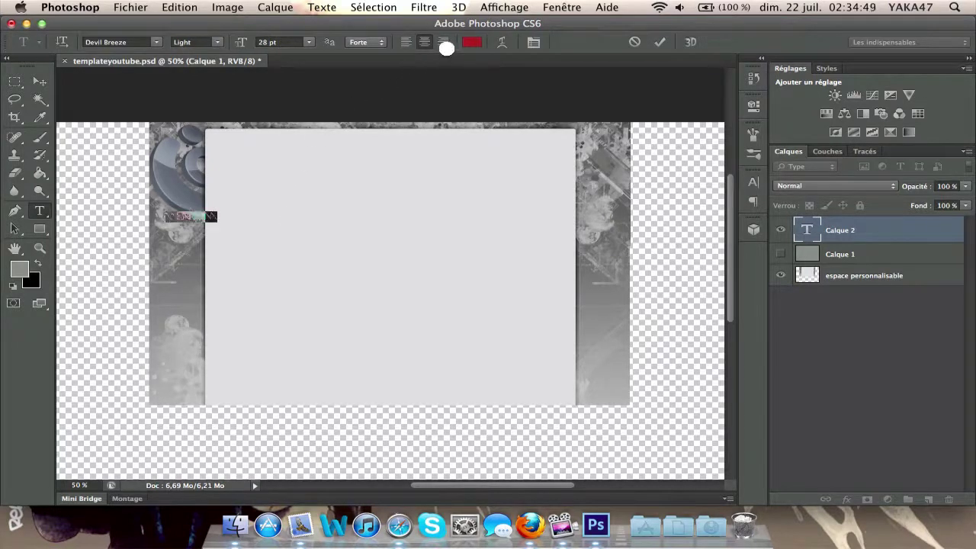
pyautogui.click(473, 42)
pyautogui.moveTo(565, 191)
pyautogui.mouseDown()
pyautogui.moveTo(560, 201)
pyautogui.moveTo(516, 166)
pyautogui.moveTo(519, 187)
pyautogui.mouseUp()
pyautogui.click(895, 138)
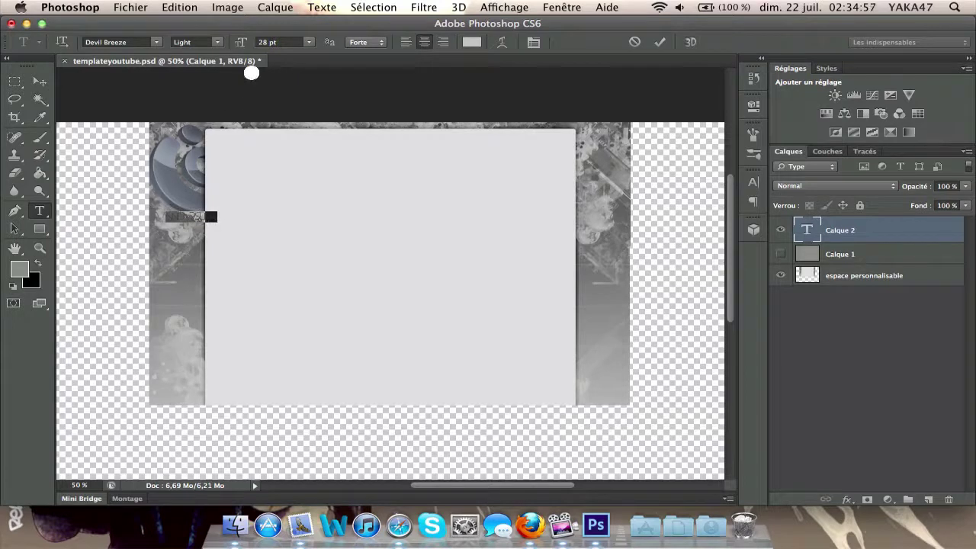
# Set the wearslim text size to 100 pt and move it to the middle of the template's central panel
pyautogui.click(302, 42)
pyautogui.click(273, 50)
pyautogui.write('100')
pyautogui.press('Return')
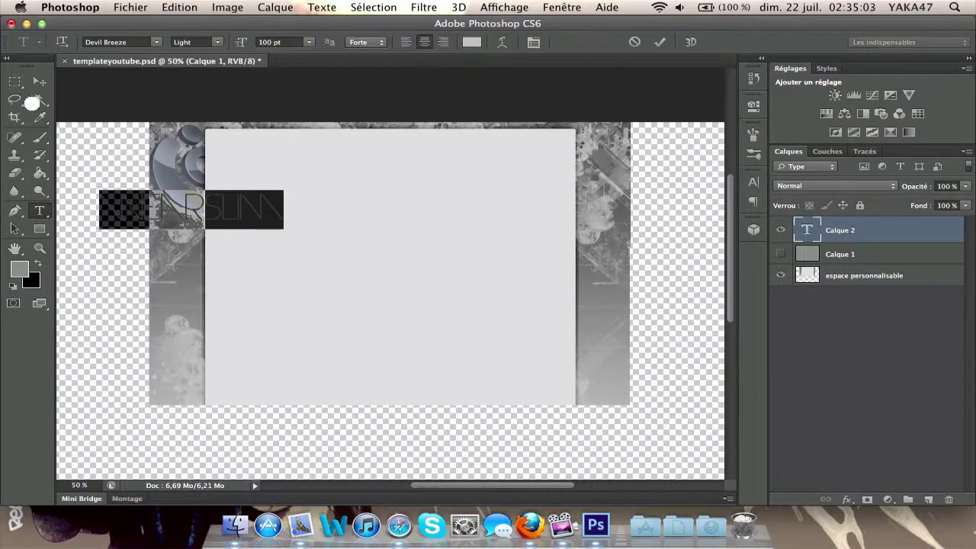
pyautogui.click(40, 81)
pyautogui.moveTo(183, 216); pyautogui.dragTo(385, 265)
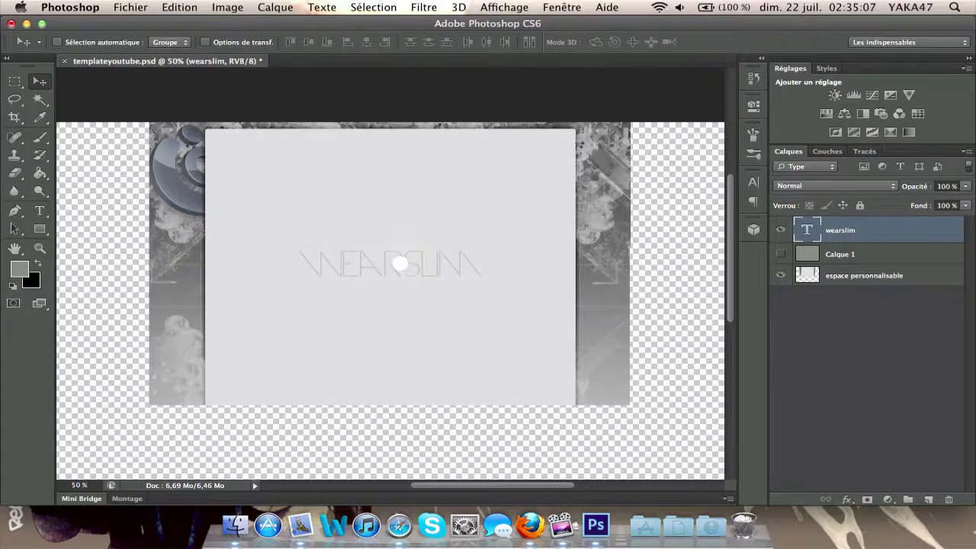
# Rotate the wearslim text by -90° so it reads vertically and apply the transformation
pyautogui.press('super+t')
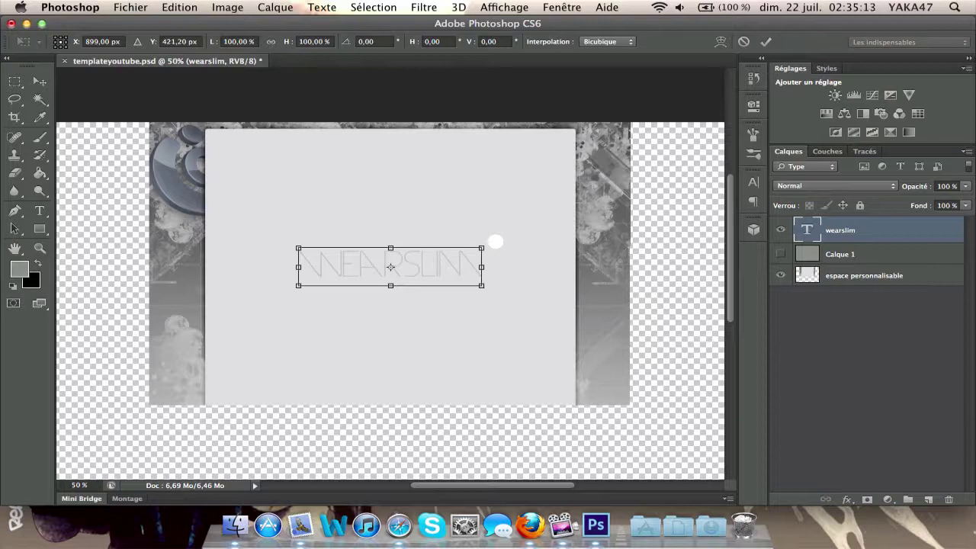
pyautogui.moveTo(495, 241)
pyautogui.mouseDown()
pyautogui.moveTo(488, 224)
pyautogui.moveTo(501, 248)
pyautogui.mouseUp()
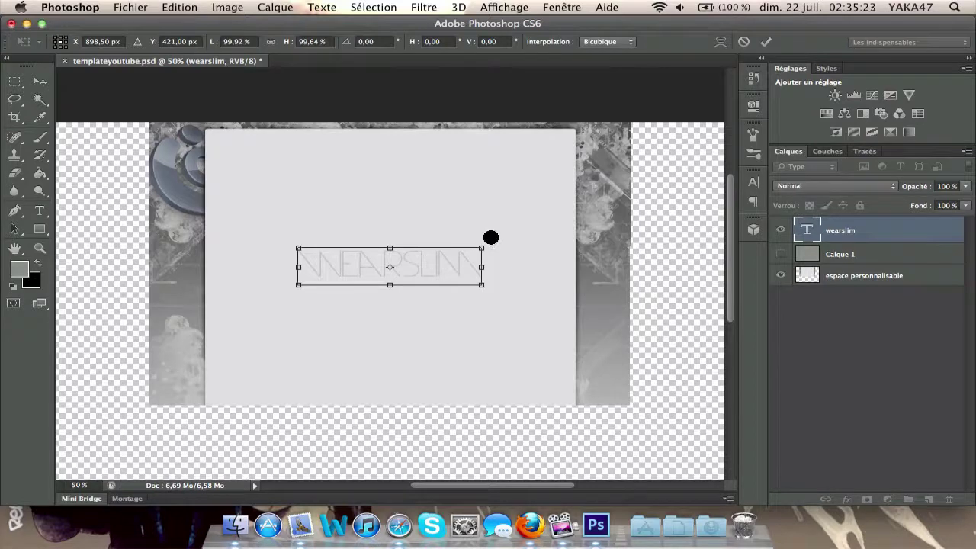
pyautogui.moveTo(491, 237); pyautogui.dragTo(359, 190)
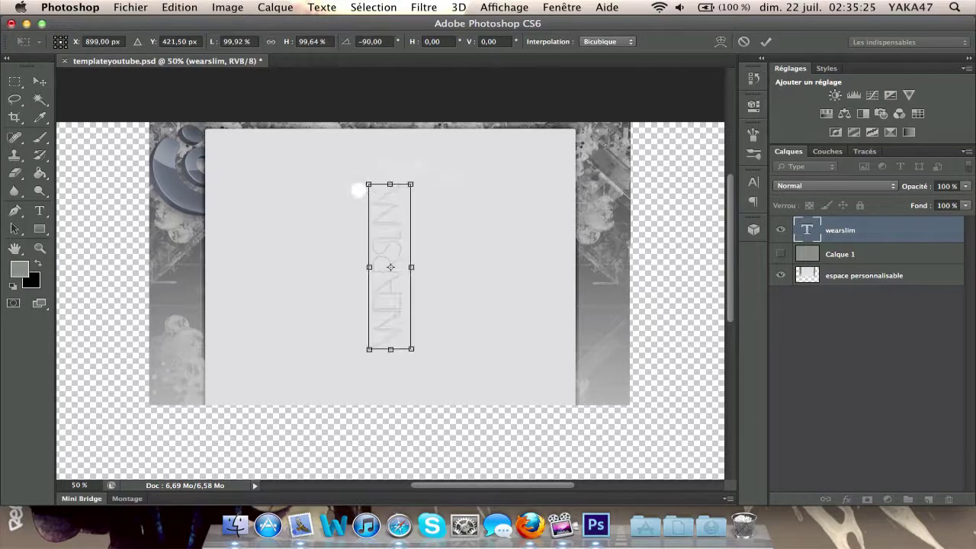
pyautogui.click(39, 80)
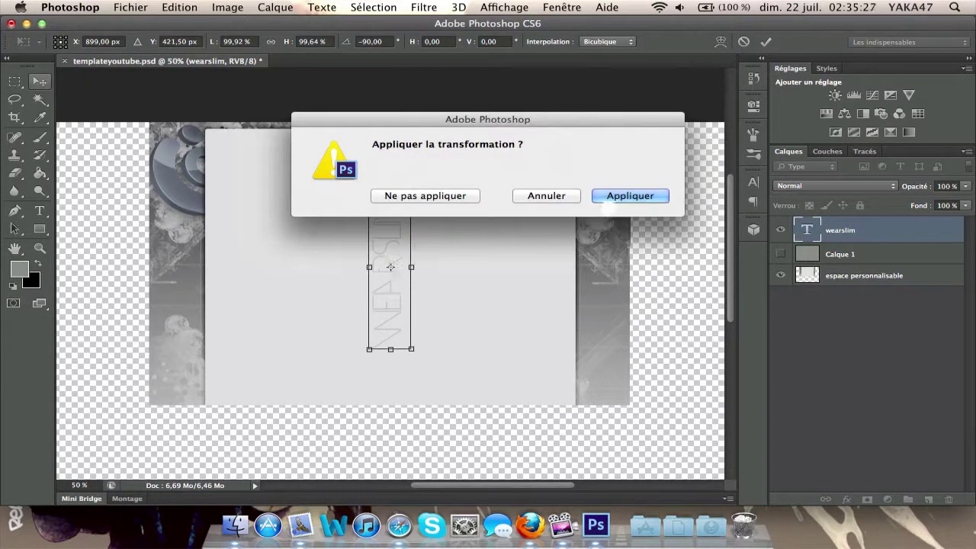
pyautogui.click(610, 196)
# Move the vertical wearslim text onto the template's left side strip, below the blue circles
pyautogui.moveTo(384, 277); pyautogui.dragTo(185, 267)
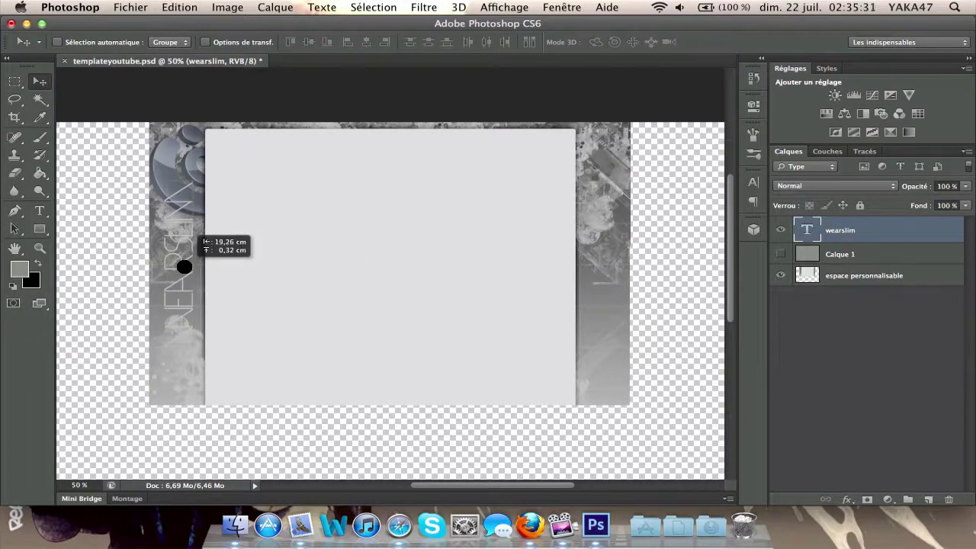
pyautogui.moveTo(183, 267); pyautogui.dragTo(184, 267)
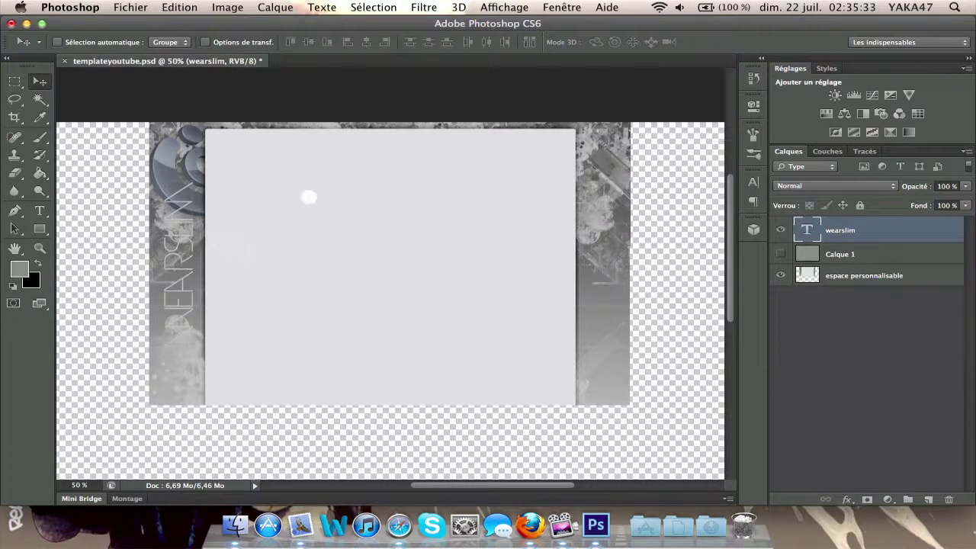
pyautogui.click(505, 6)
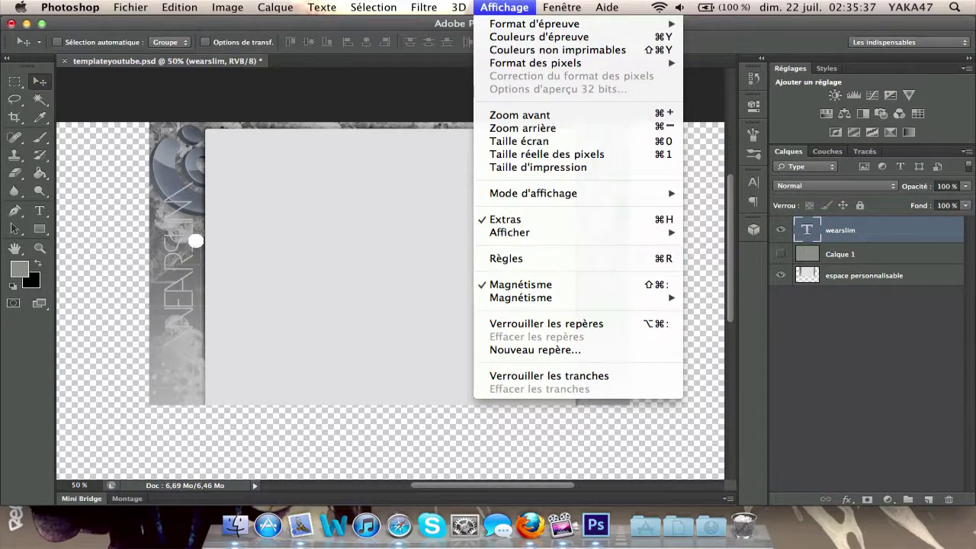
pyautogui.click(103, 235)
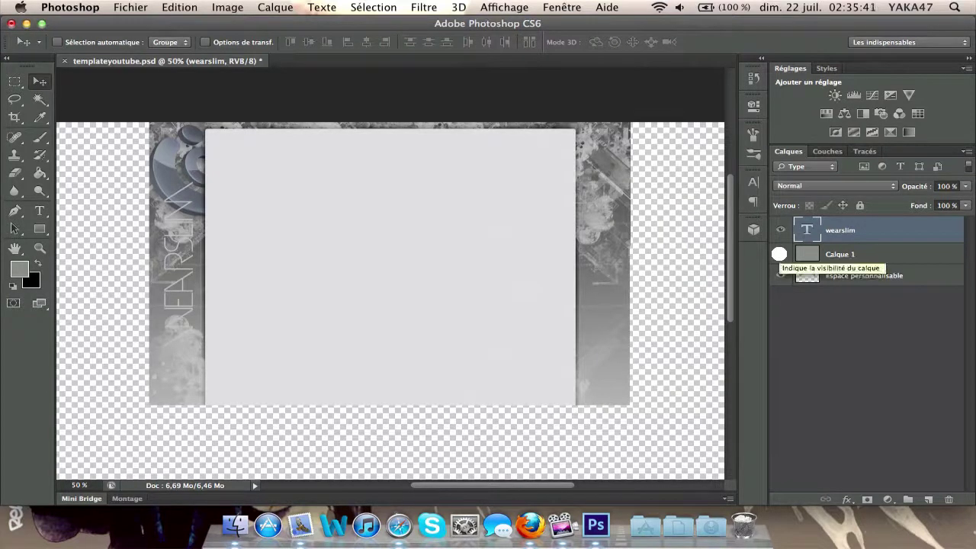
# Switch the gray Calque 1 on and off to check the vertical wearslim text against the gray fill and the template
pyautogui.click(778, 254)
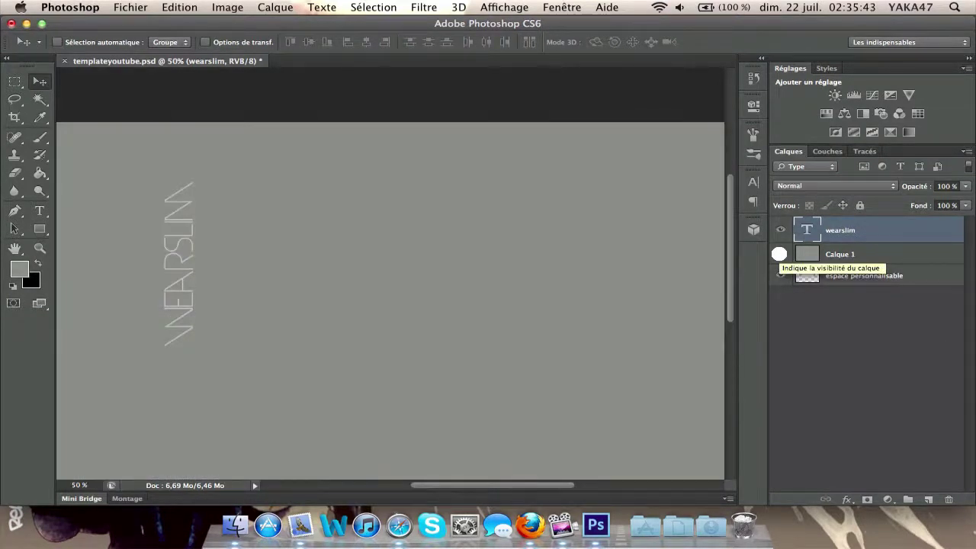
pyautogui.click(779, 254)
pyautogui.click(779, 254)
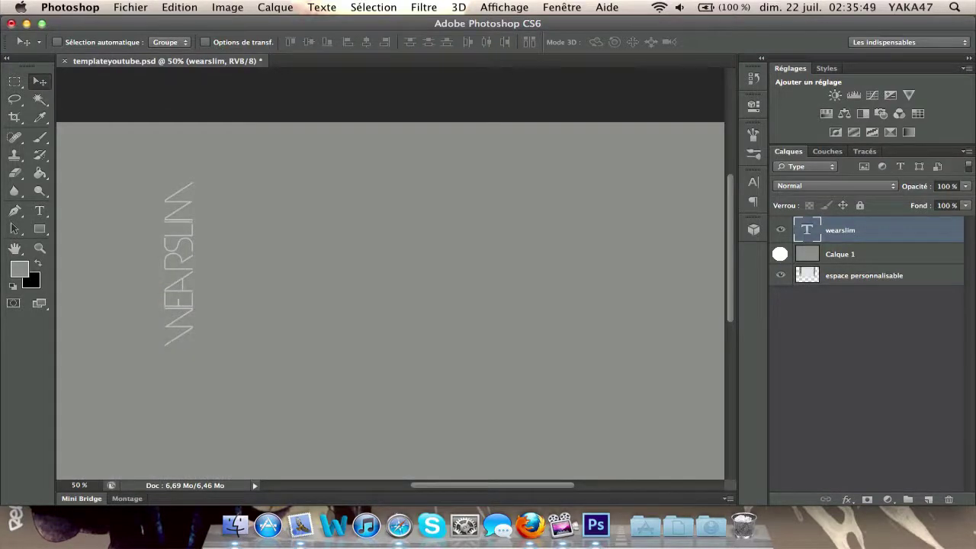
pyautogui.click(779, 254)
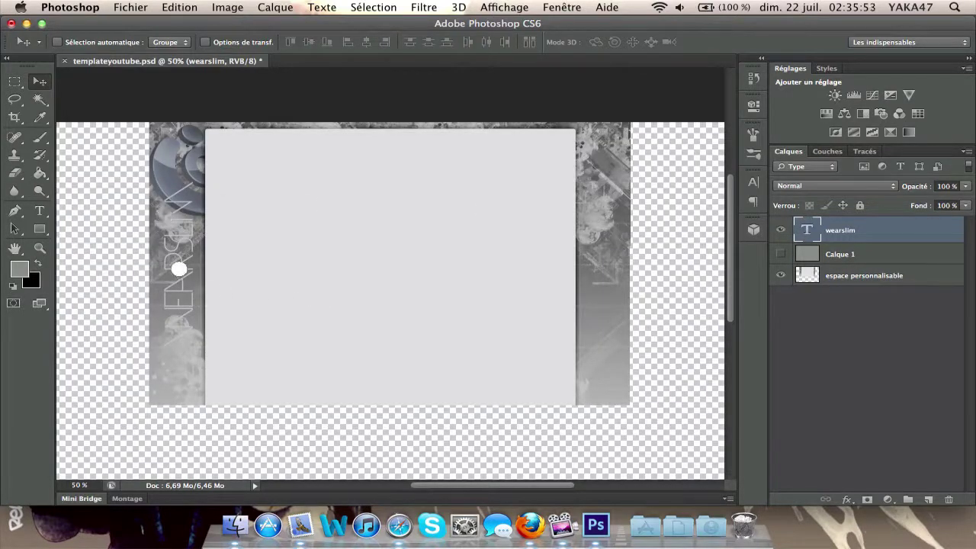
# Try the vertical wearslim text on the central panel, undo the move, and briefly preview it over gray Calque 1
pyautogui.moveTo(179, 269); pyautogui.dragTo(277, 255)
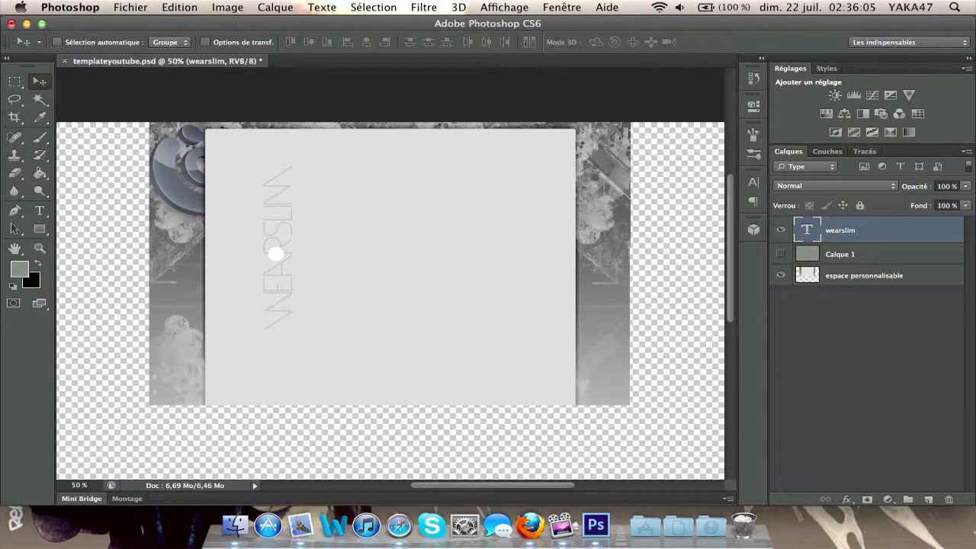
pyautogui.press('super+z')
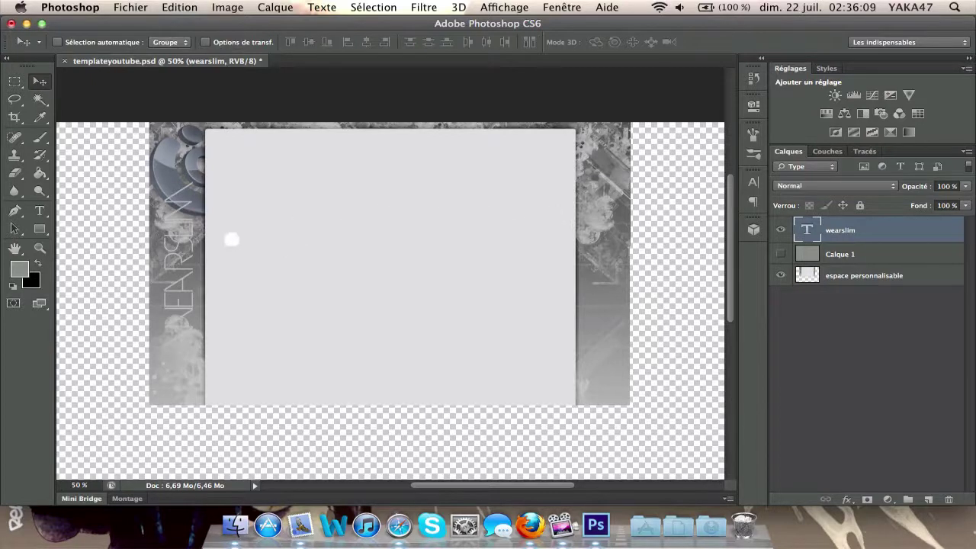
pyautogui.click(780, 253)
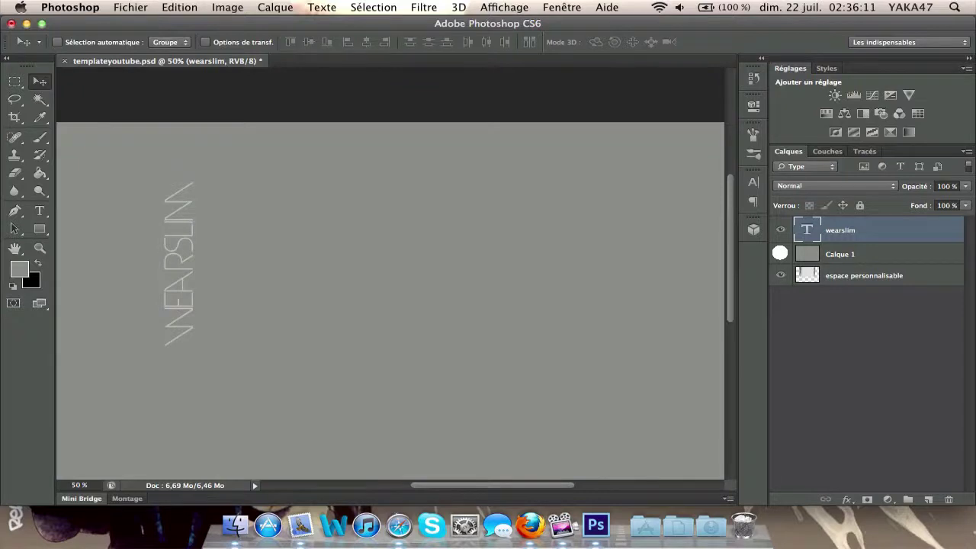
pyautogui.click(780, 253)
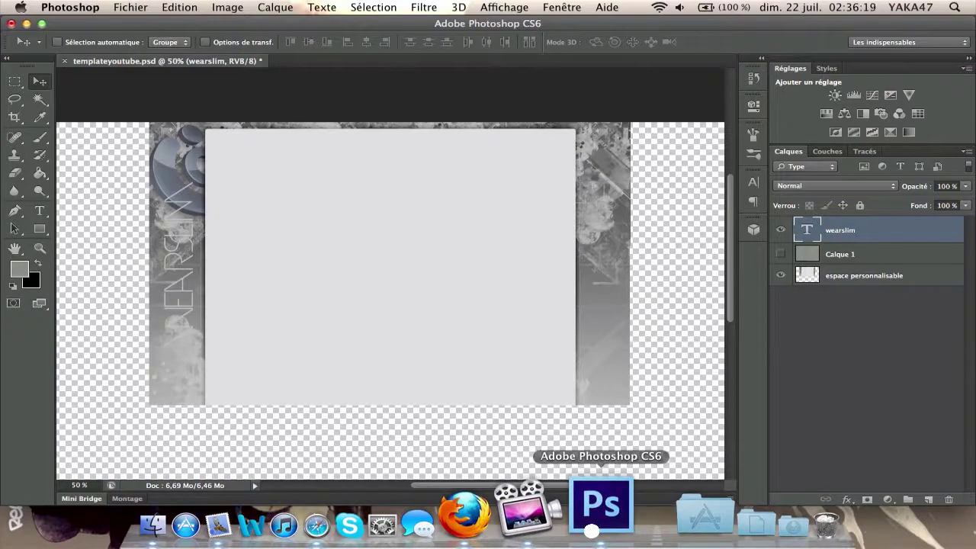
# Switch to Finder, find facebook3.png.png in the logos folder under Projet YouTube/layout, and place it in the Photoshop document
pyautogui.hotkey('ctrl', 'Left')
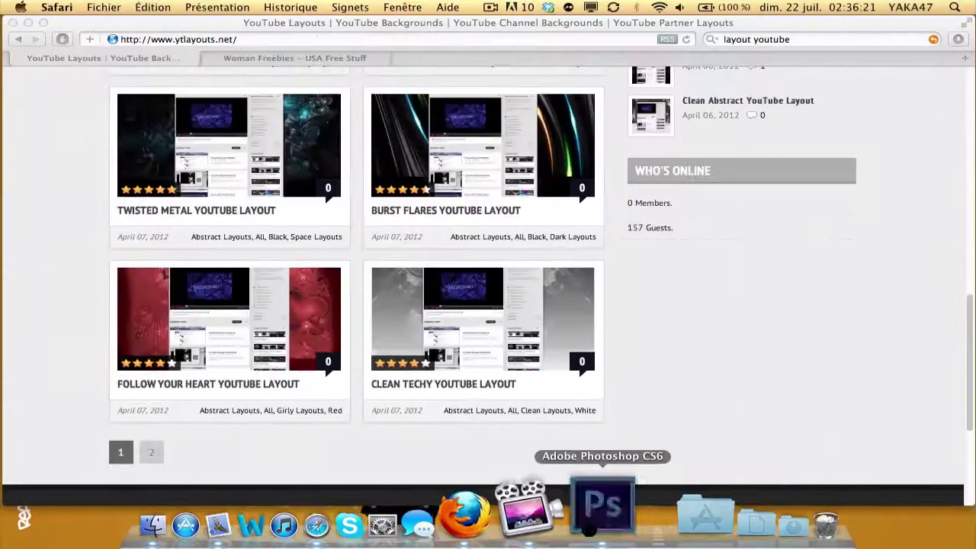
pyautogui.hotkey('ctrl', 'Left')
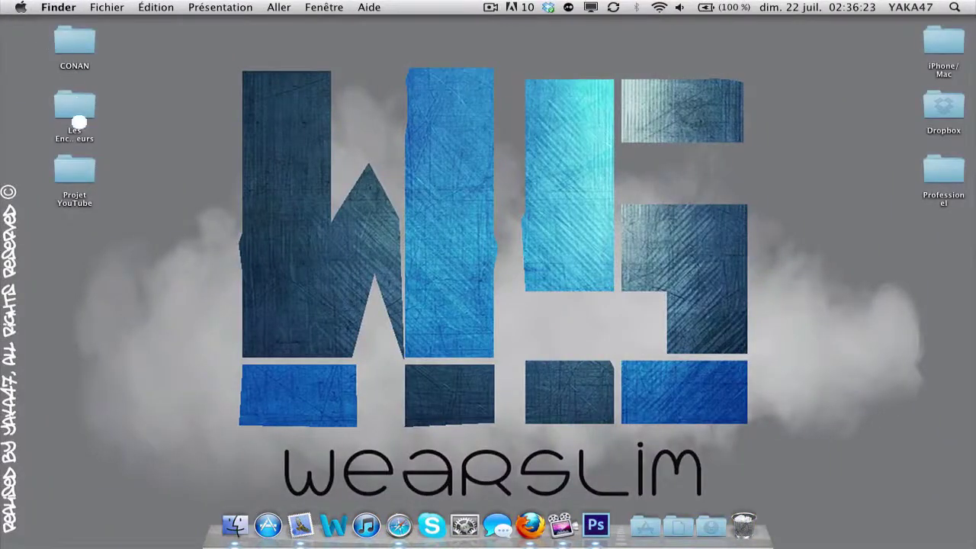
pyautogui.doubleClick(71, 184)
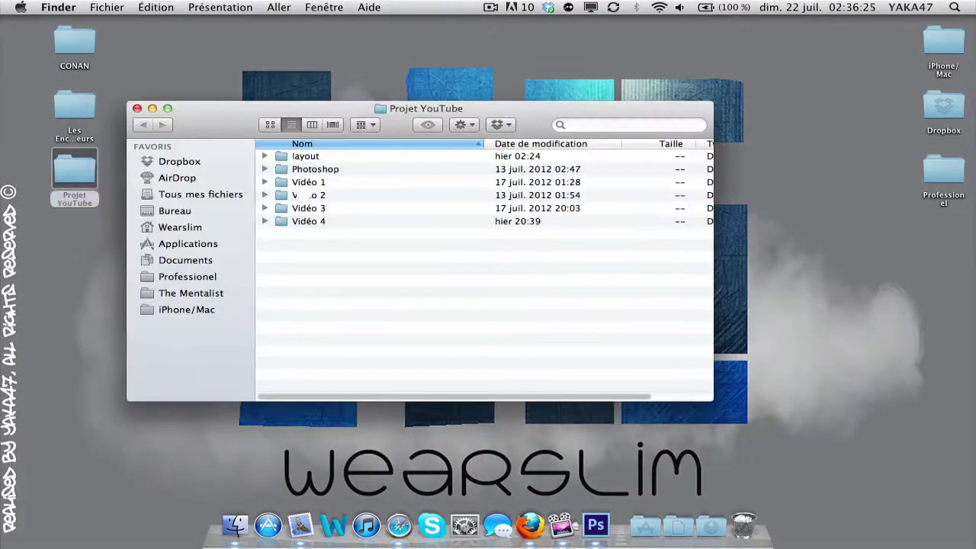
pyautogui.click(264, 156)
pyautogui.click(281, 195)
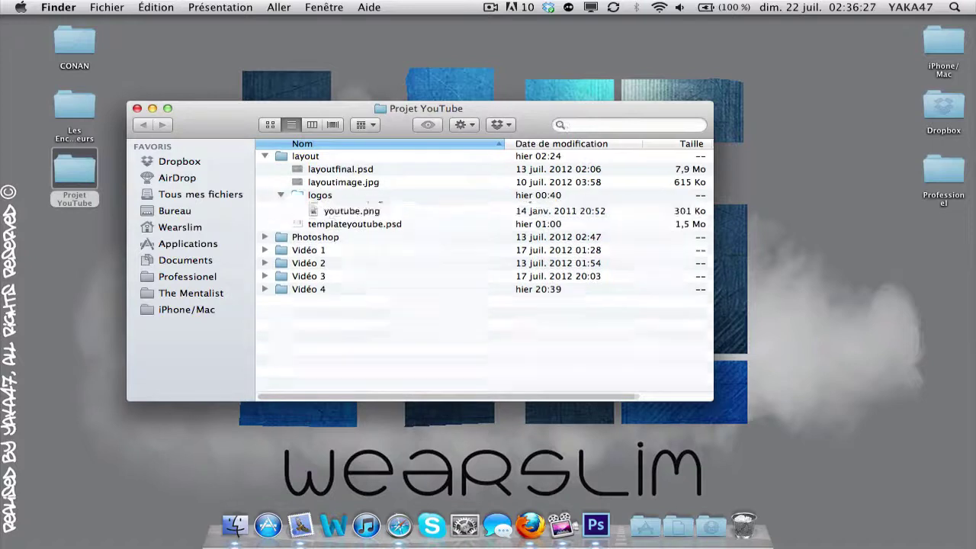
pyautogui.click(352, 234)
pyautogui.click(338, 208)
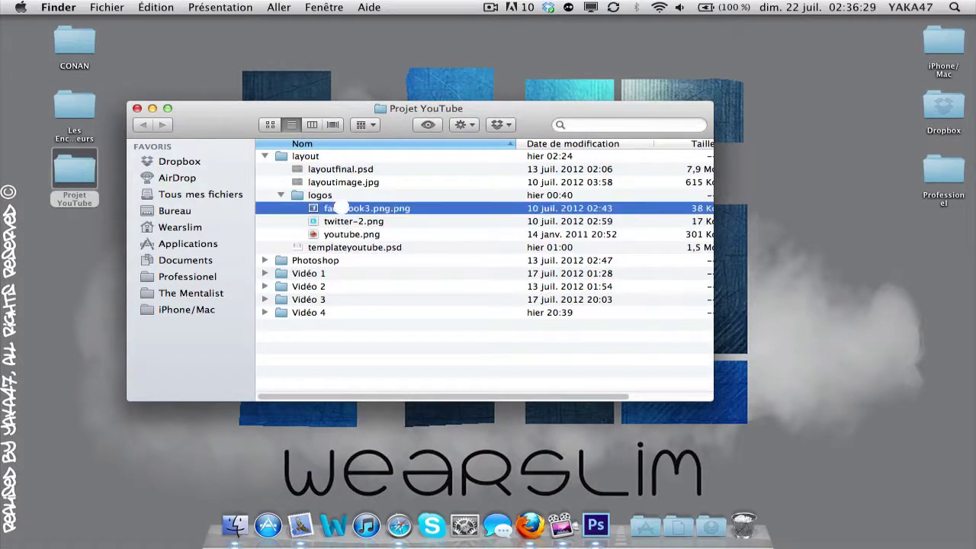
pyautogui.moveTo(357, 208); pyautogui.dragTo(409, 296)
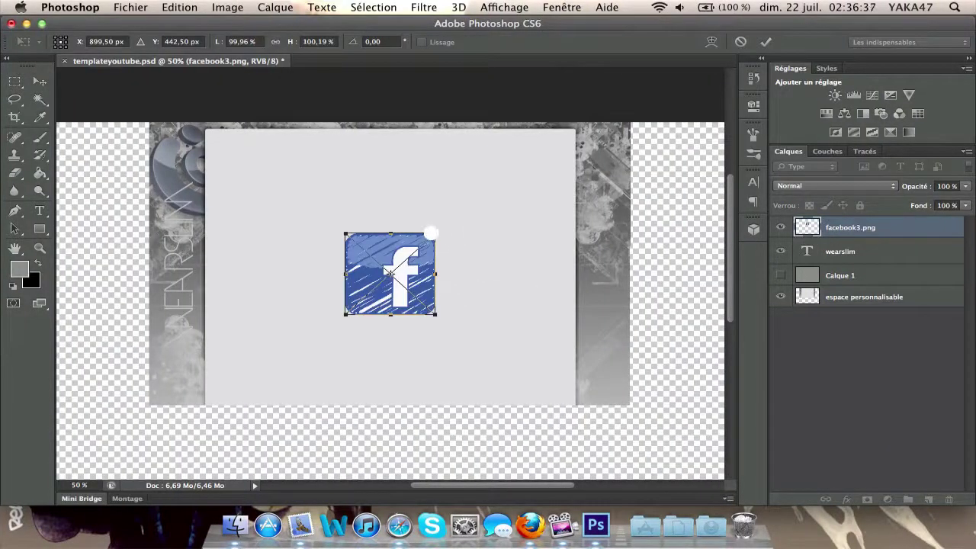
pyautogui.press('Return')
# Scale the Facebook logo down to about 57% width and 54% height and apply the transformation
pyautogui.press('super+t')
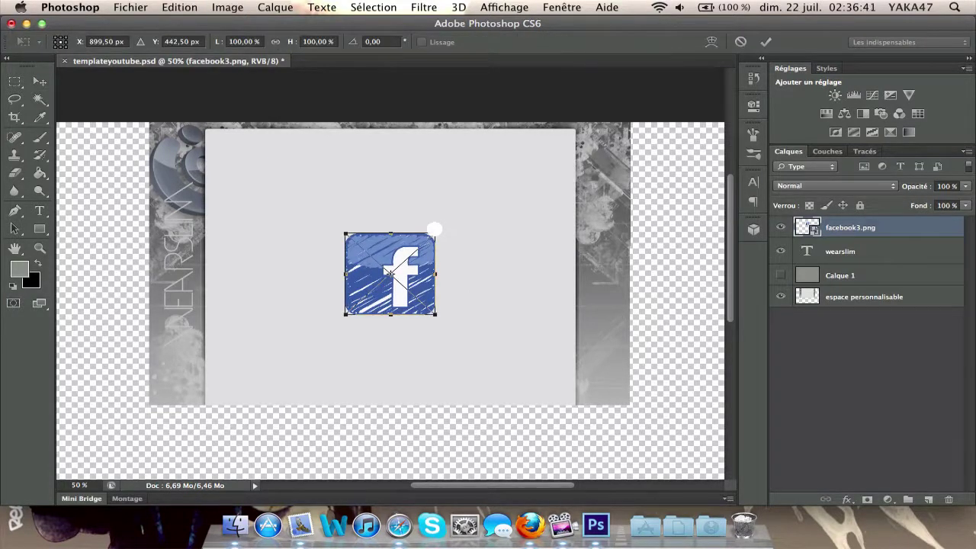
pyautogui.moveTo(431, 231); pyautogui.dragTo(451, 293)
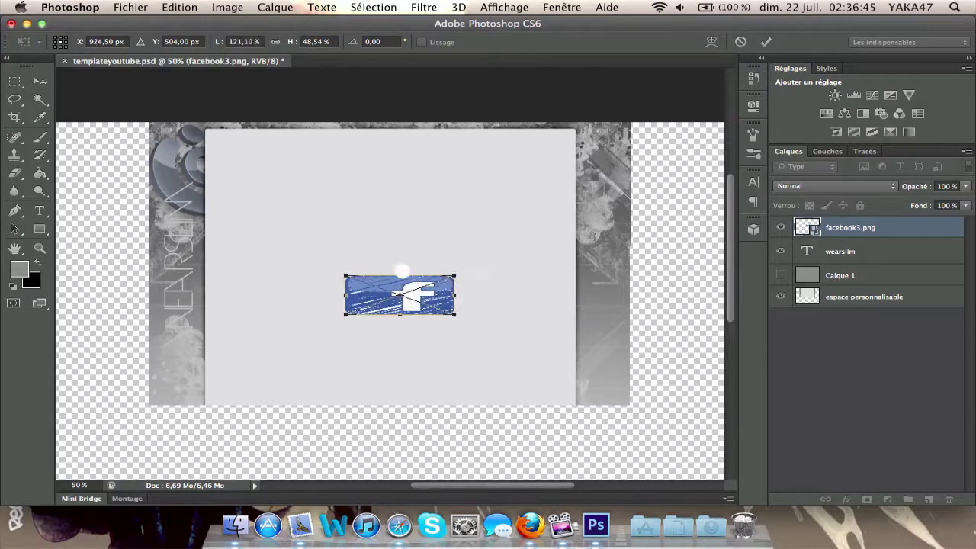
pyautogui.moveTo(399, 269); pyautogui.dragTo(403, 212)
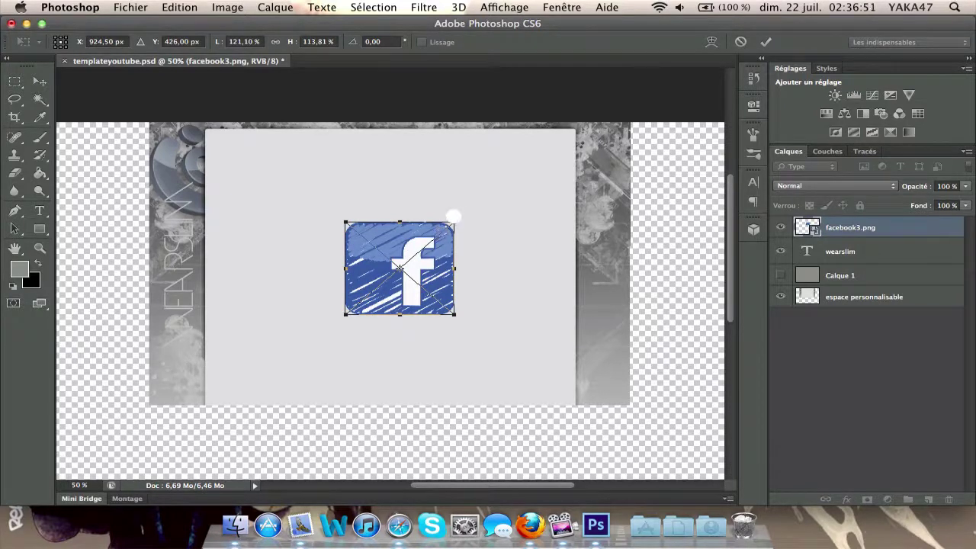
pyautogui.moveTo(452, 219); pyautogui.dragTo(395, 267)
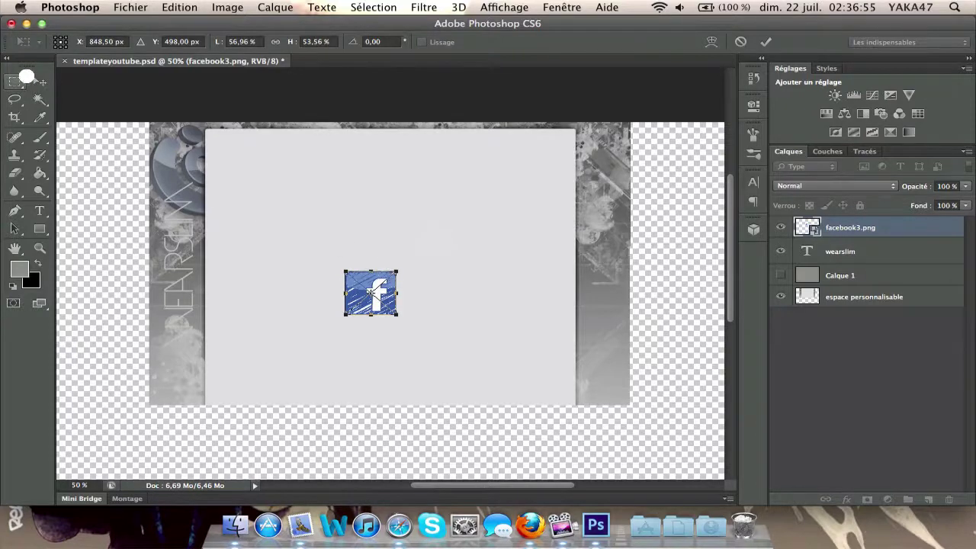
pyautogui.click(40, 81)
pyautogui.click(609, 197)
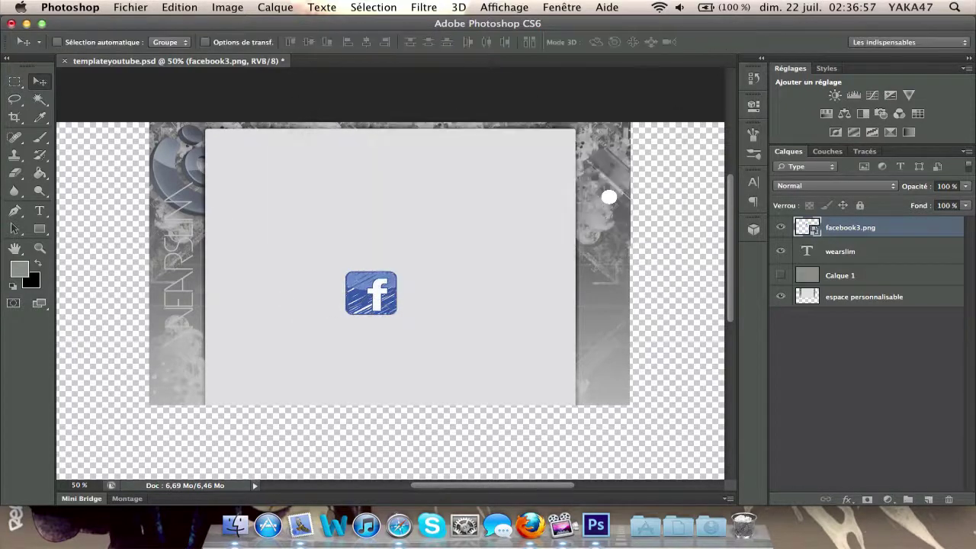
# Scale the Facebook logo down to about 46% width and 43% height and apply the transformation
pyautogui.press('super+plus')
pyautogui.press('super+plus')
pyautogui.press('super+minus')
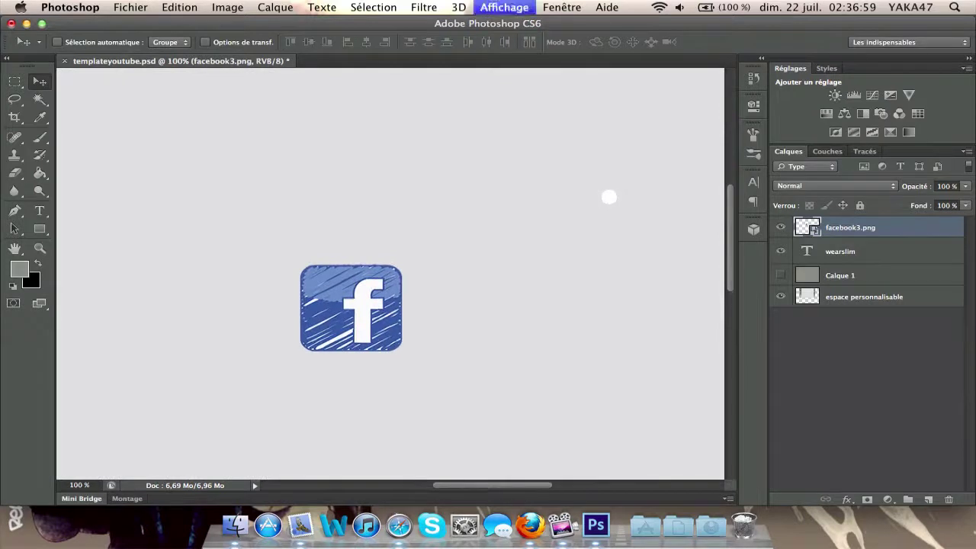
pyautogui.press('super+t')
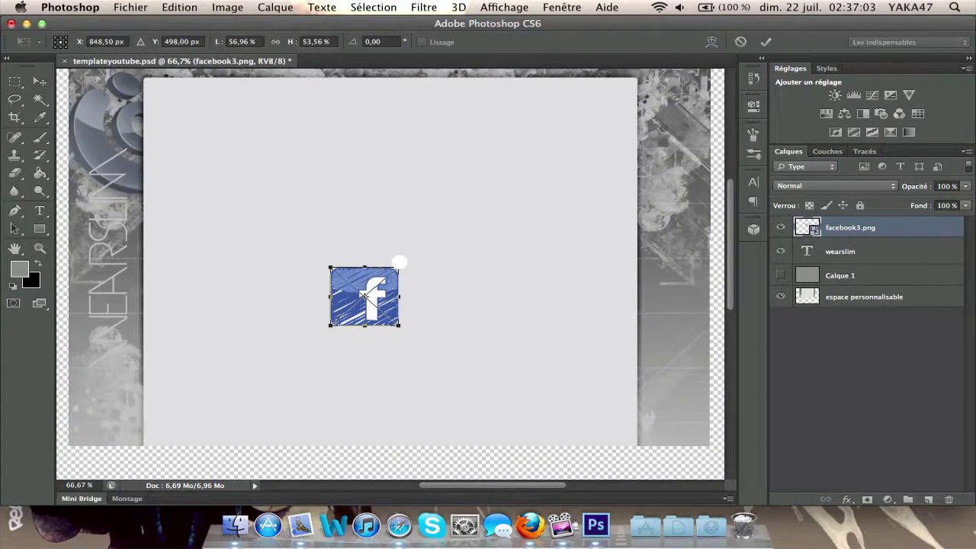
pyautogui.moveTo(398, 266); pyautogui.dragTo(384, 272)
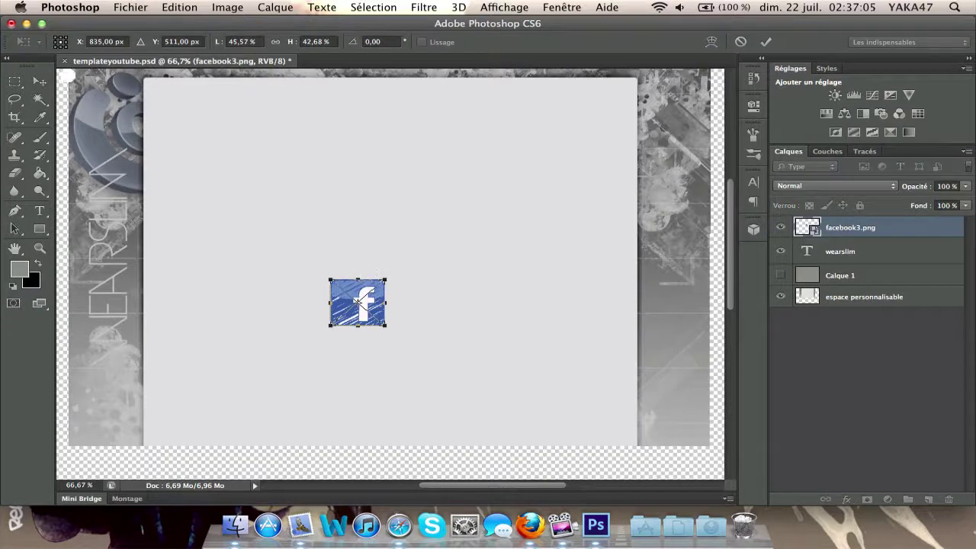
pyautogui.click(39, 81)
pyautogui.press('Return')
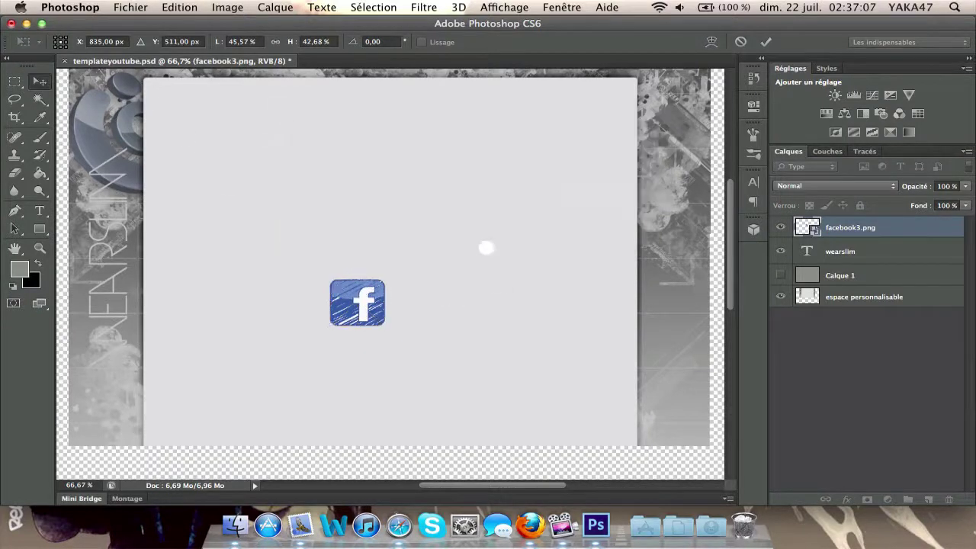
# Move the Facebook logo to the upper end of the decorated strip right of the central panel and fine-tune its position
pyautogui.moveTo(370, 288); pyautogui.dragTo(686, 85)
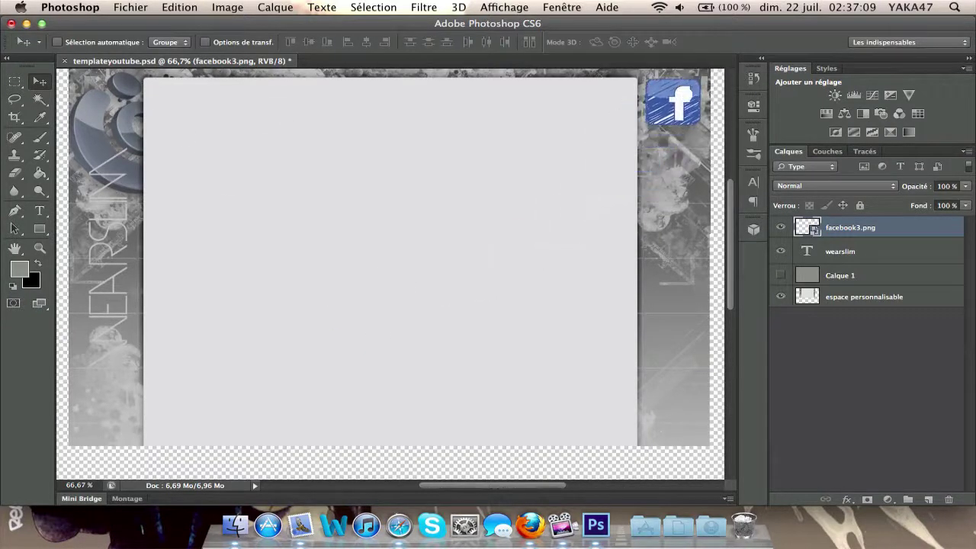
pyautogui.press('super+minus')
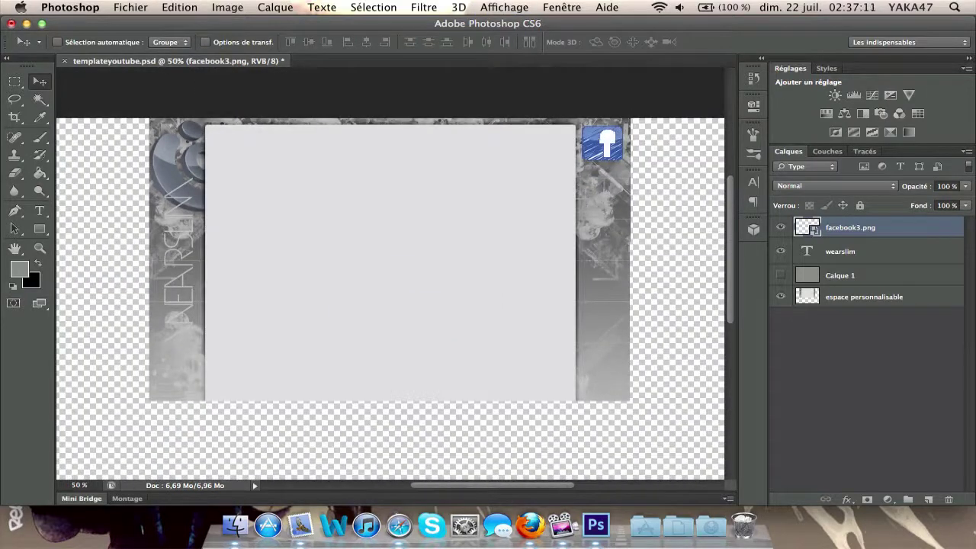
pyautogui.moveTo(608, 140); pyautogui.dragTo(604, 142)
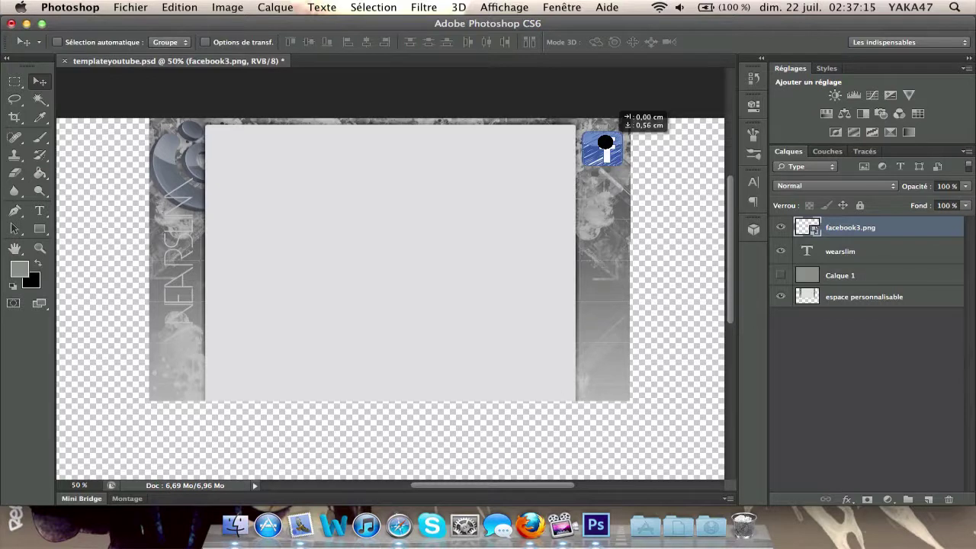
pyautogui.moveTo(605, 142); pyautogui.dragTo(604, 142)
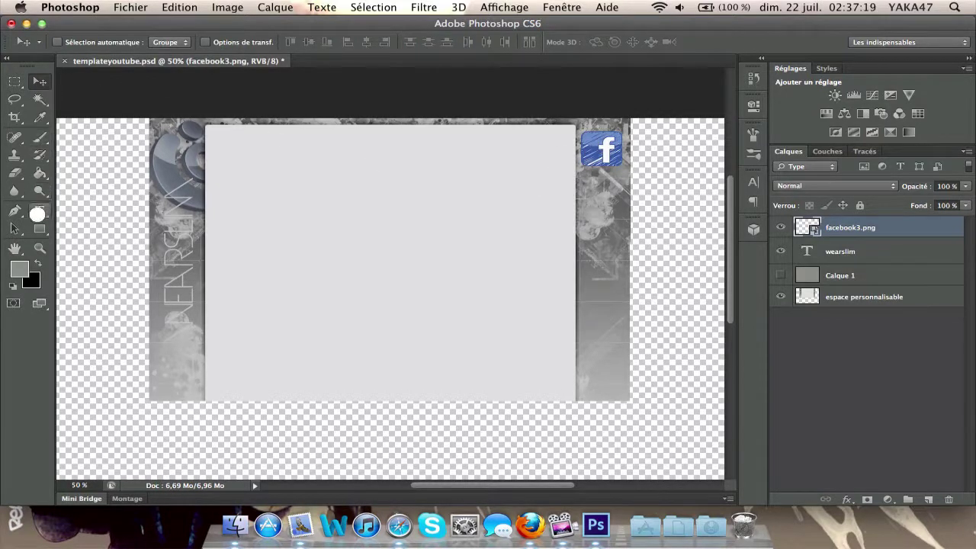
# Add the text "suivez moi sur facebook" on the central panel in Devil Breeze Light
pyautogui.click(40, 207)
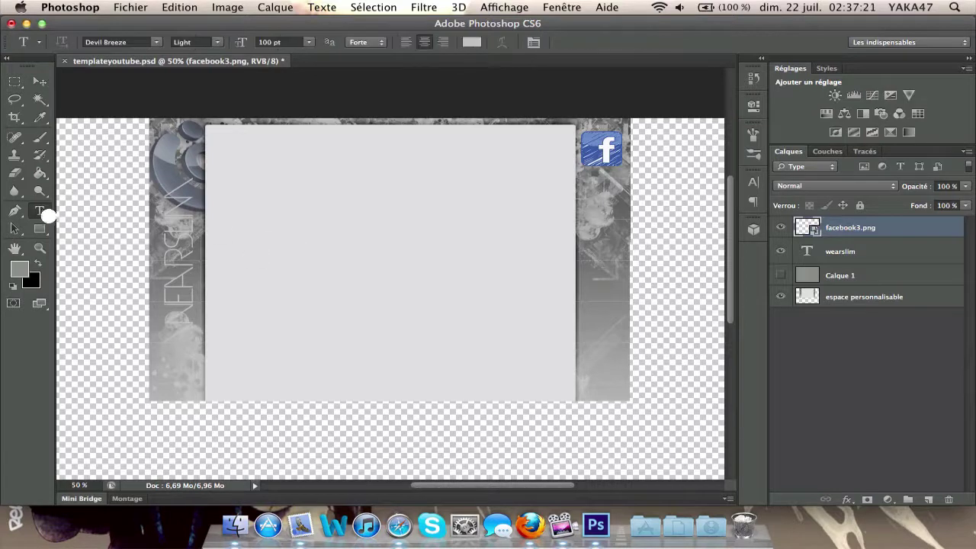
pyautogui.click(251, 253)
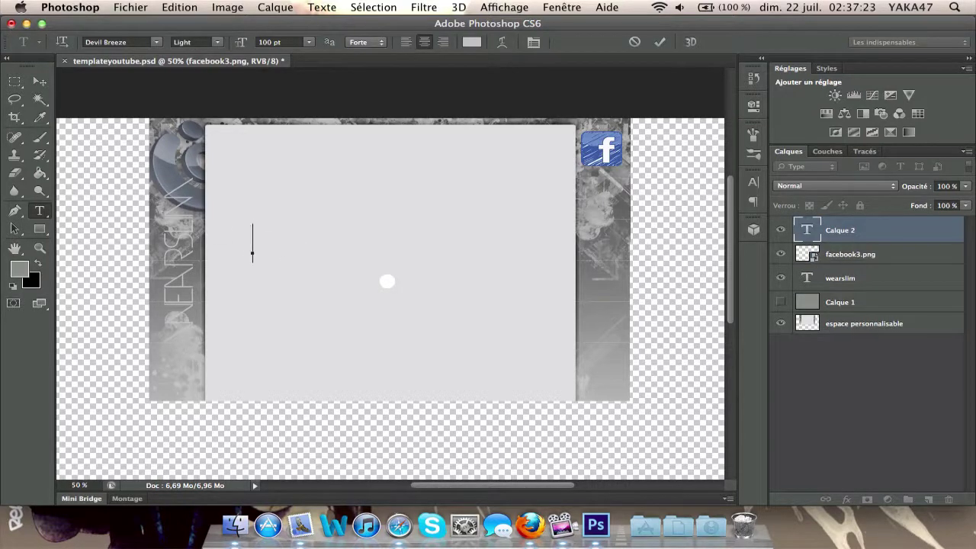
pyautogui.write('SUIVEZ')
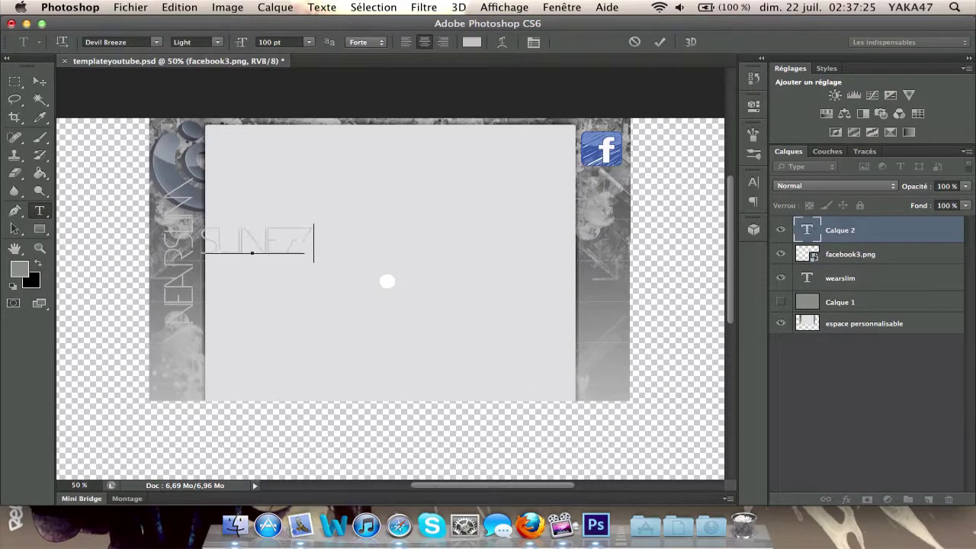
pyautogui.write(' MOI SUR FA')
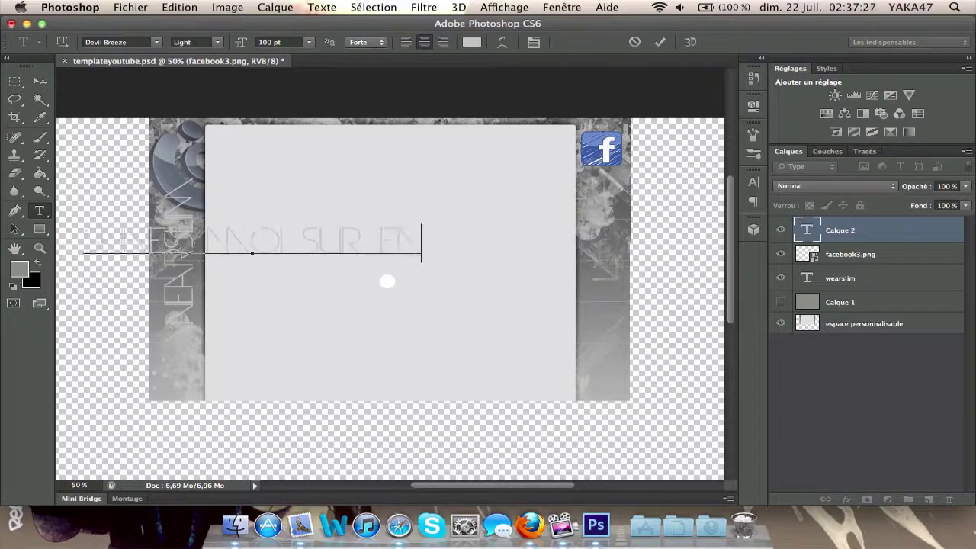
pyautogui.write('CEBOOK')
# Set the suivez moi sur facebook text to 30 pt and move it toward the middle of the central panel
pyautogui.press('super+a')
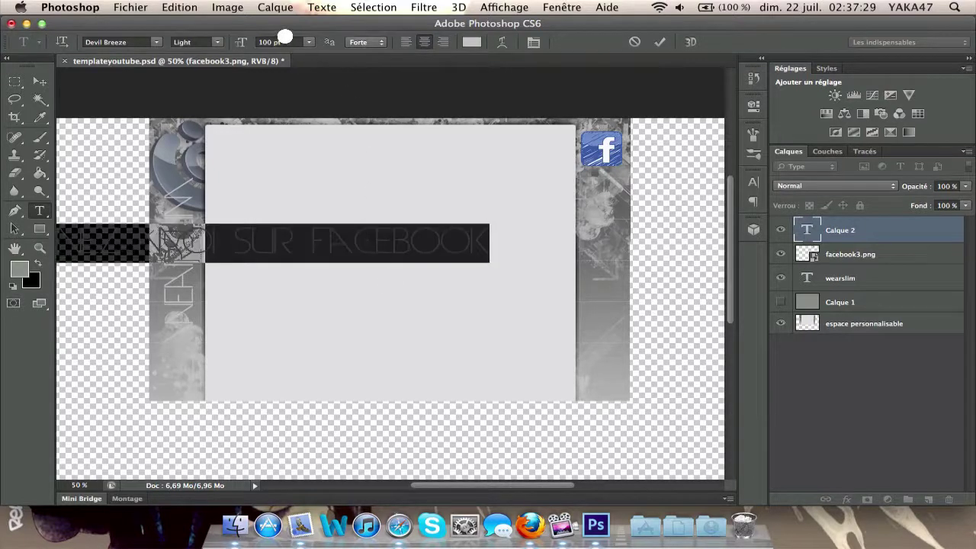
pyautogui.click(280, 42)
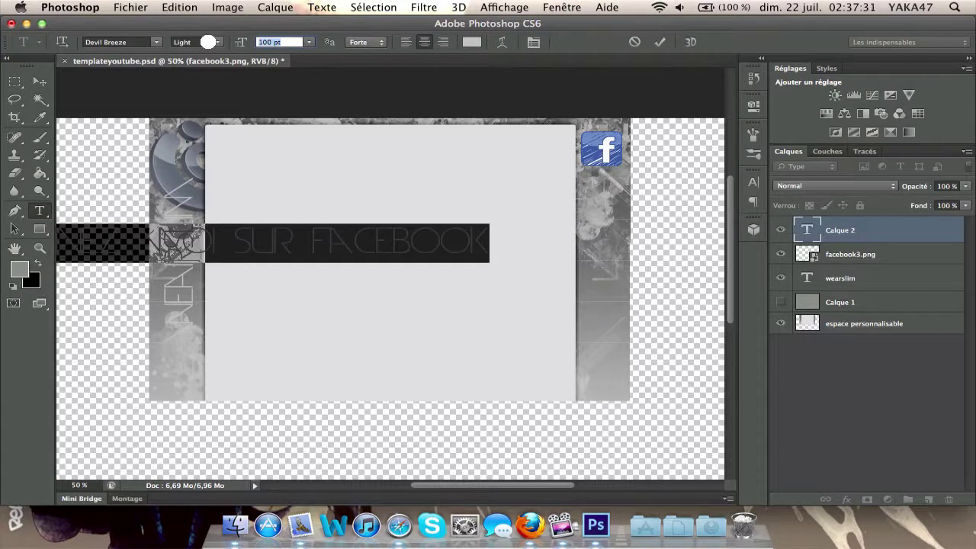
pyautogui.write('30')
pyautogui.press('Return')
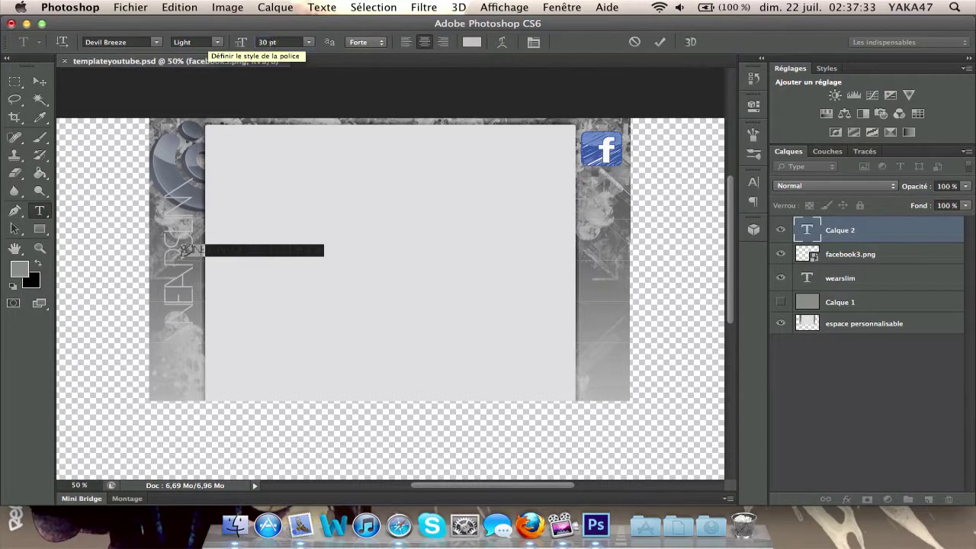
pyautogui.click(282, 252)
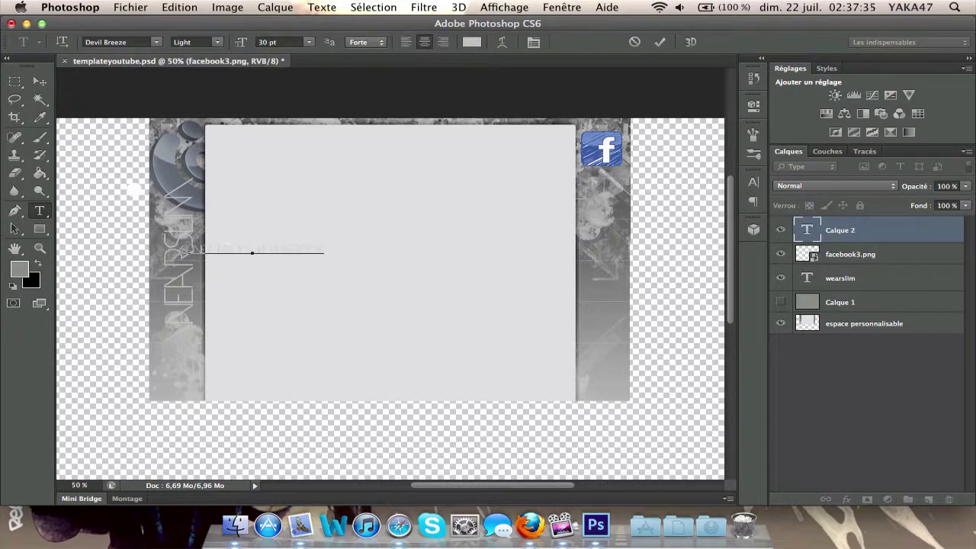
pyautogui.click(38, 79)
pyautogui.moveTo(246, 252); pyautogui.dragTo(349, 259)
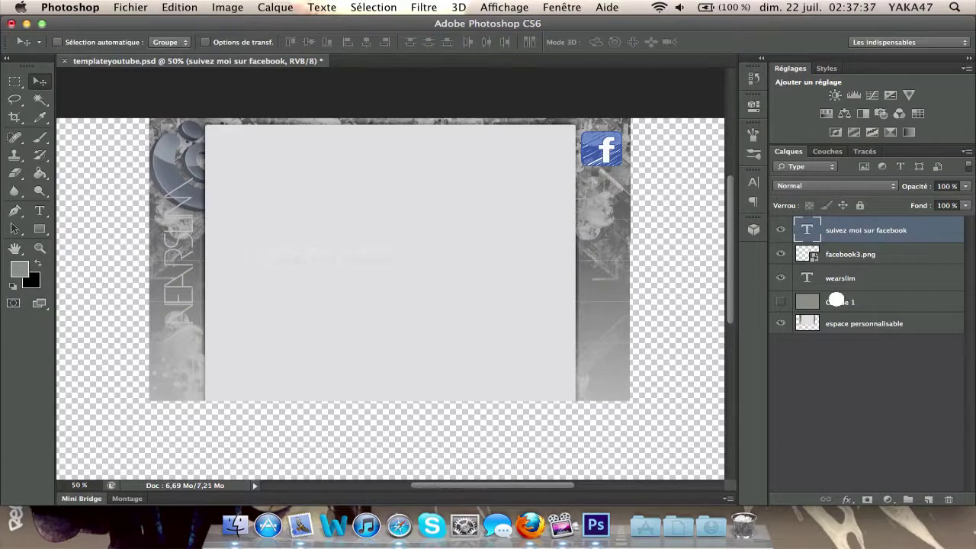
# Split the suivez moi sur facebook text into three stacked lines with line breaks
pyautogui.doubleClick(803, 228)
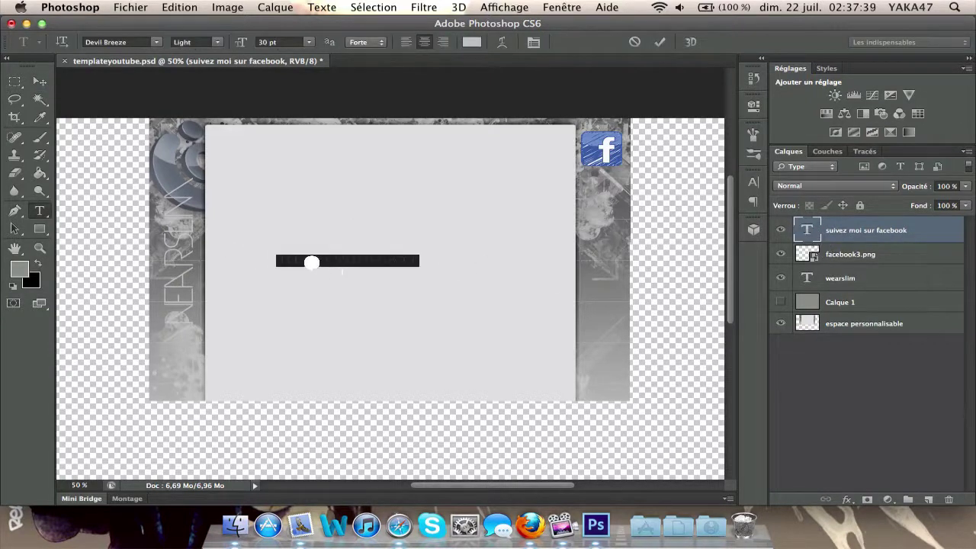
pyautogui.click(313, 262)
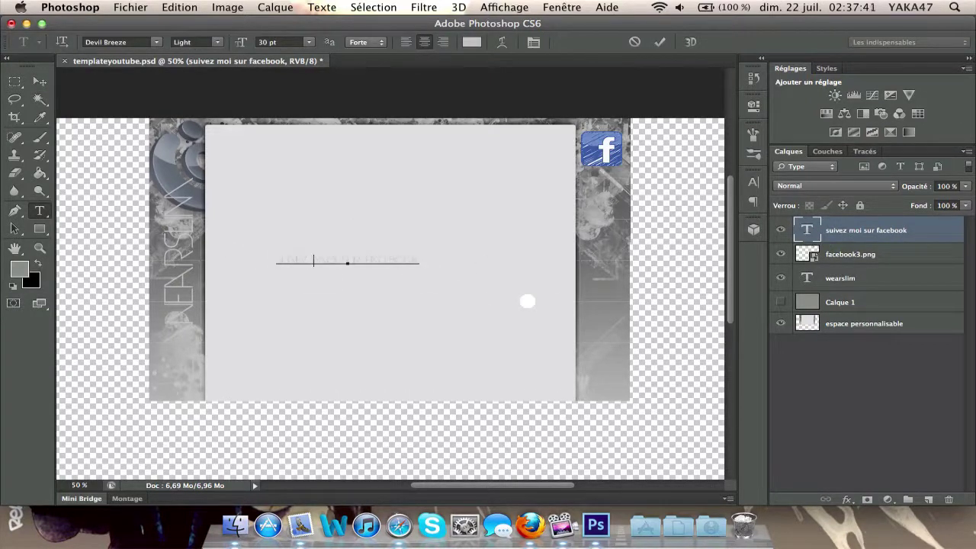
pyautogui.press('Return')
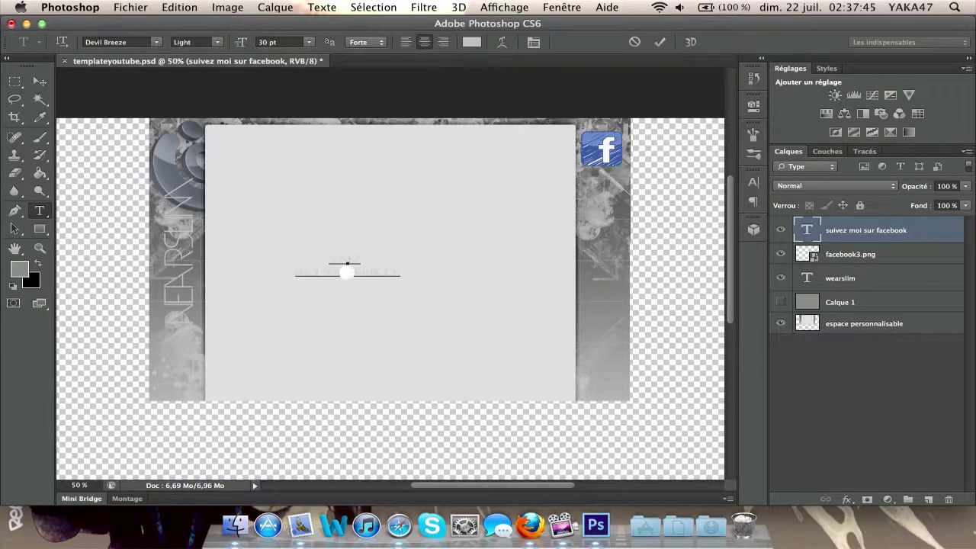
pyautogui.click(349, 273)
pyautogui.press('Return')
pyautogui.click(39, 80)
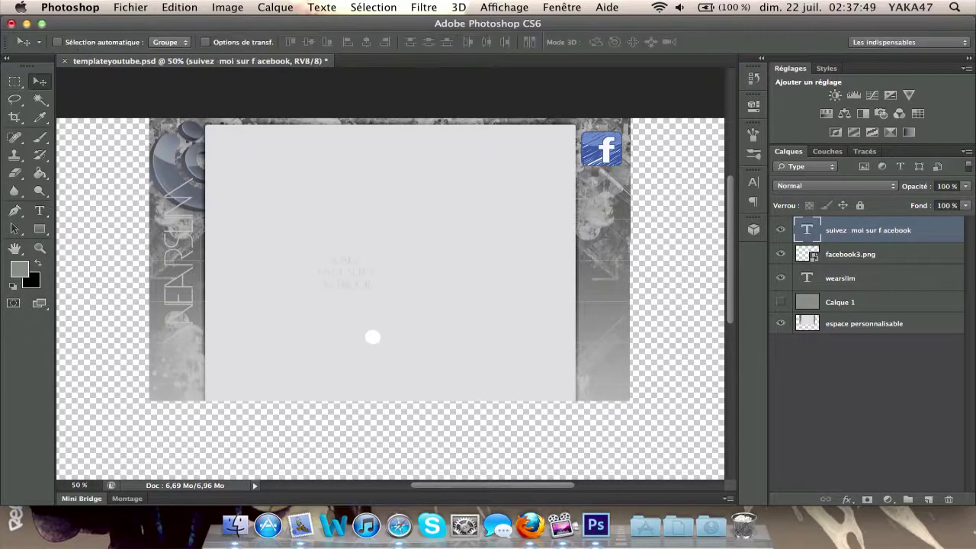
# Move the three-line text beneath the Facebook logo and briefly show gray Calque 1 to check its legibility
pyautogui.moveTo(351, 288); pyautogui.dragTo(608, 212)
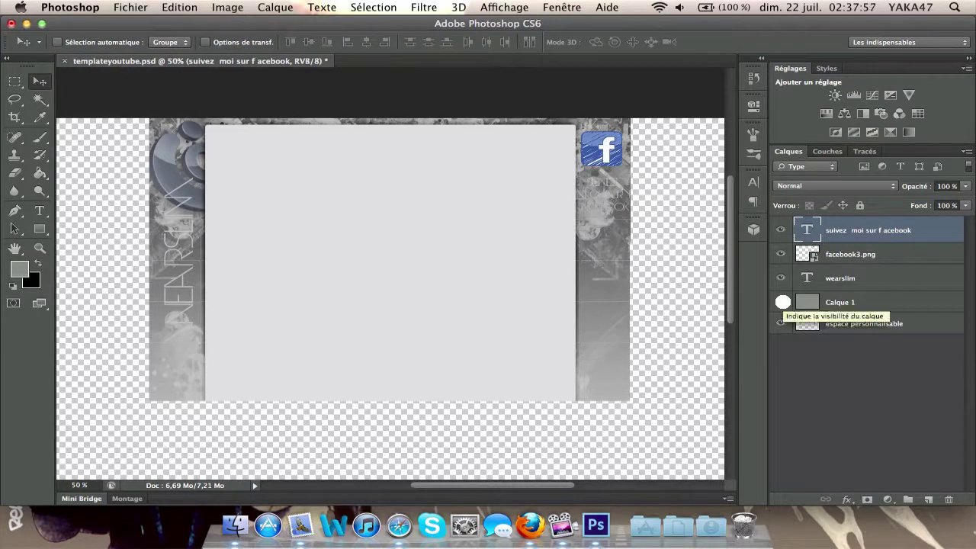
pyautogui.click(783, 302)
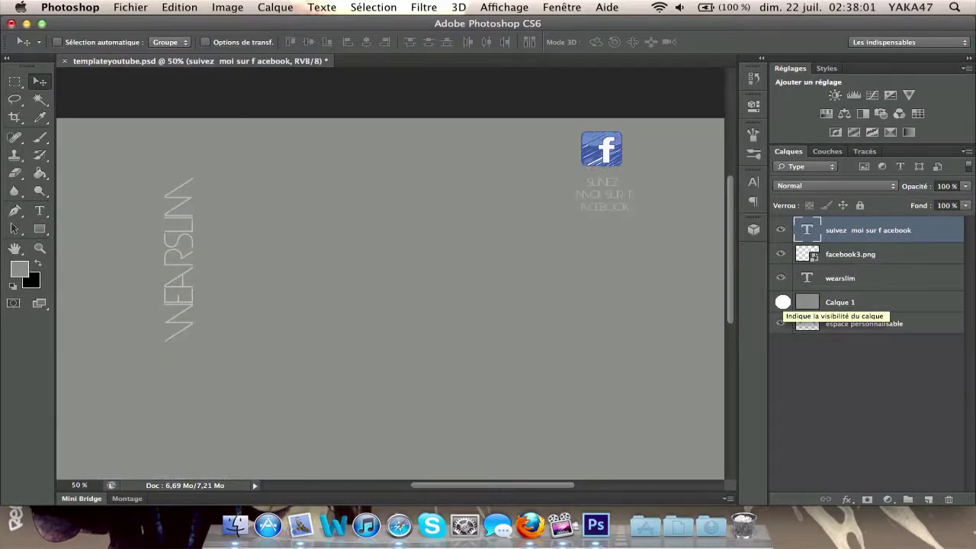
pyautogui.click(781, 302)
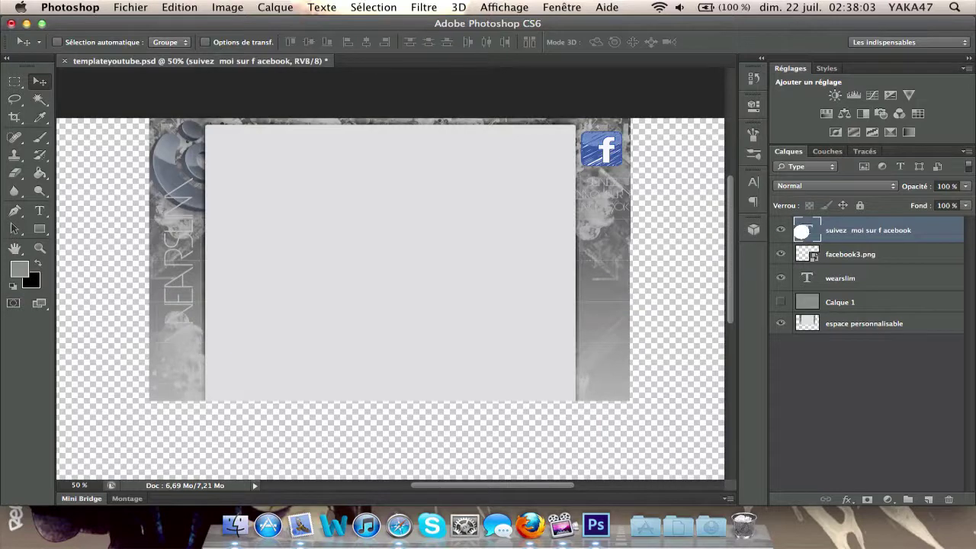
# Move the text back onto the central panel and correct its line break so "facebook" stands whole on the third line
pyautogui.doubleClick(803, 230)
pyautogui.click(618, 196)
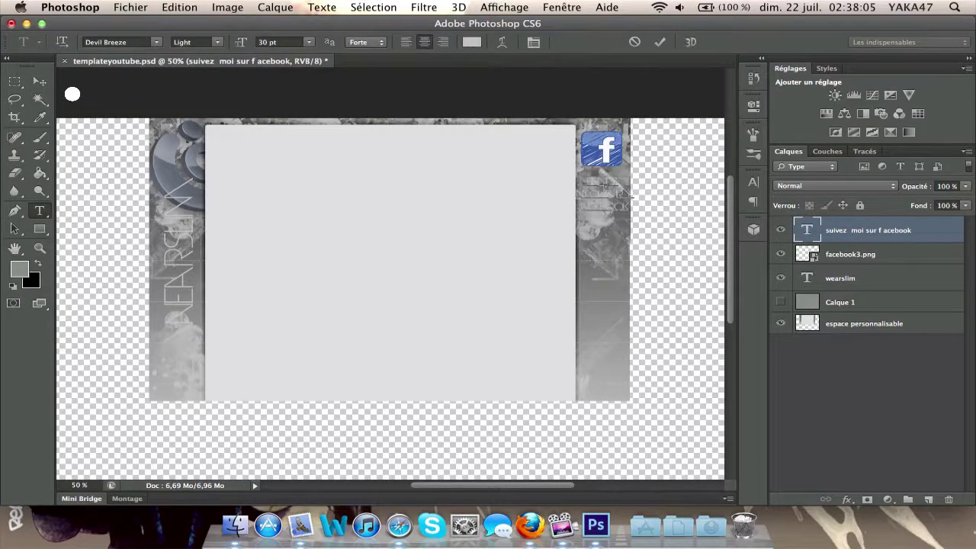
pyautogui.click(40, 81)
pyautogui.moveTo(579, 209); pyautogui.dragTo(451, 234)
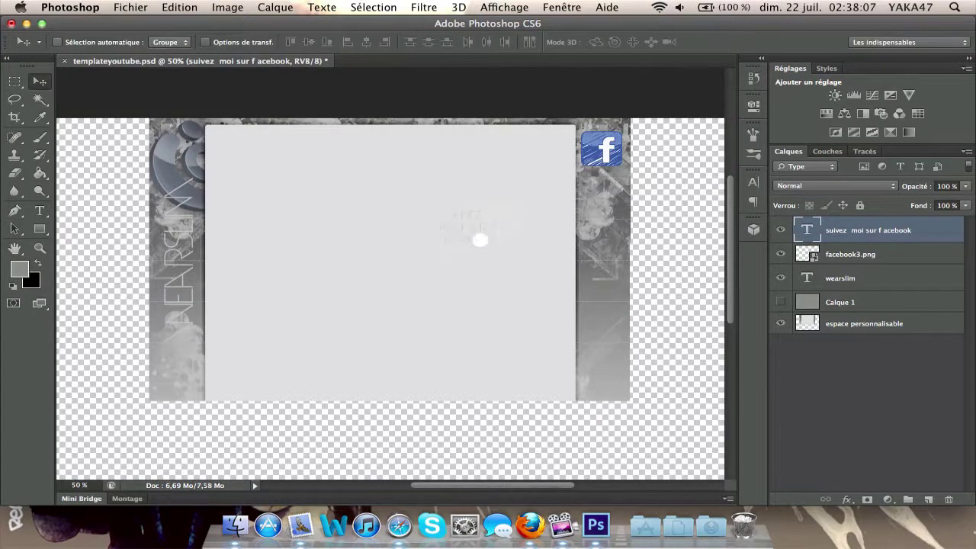
pyautogui.doubleClick(807, 229)
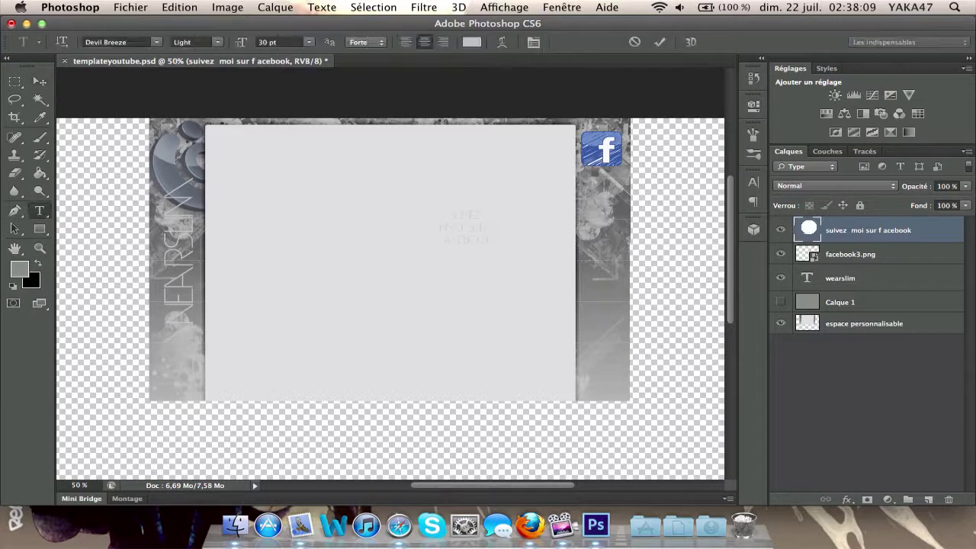
pyautogui.click(536, 236)
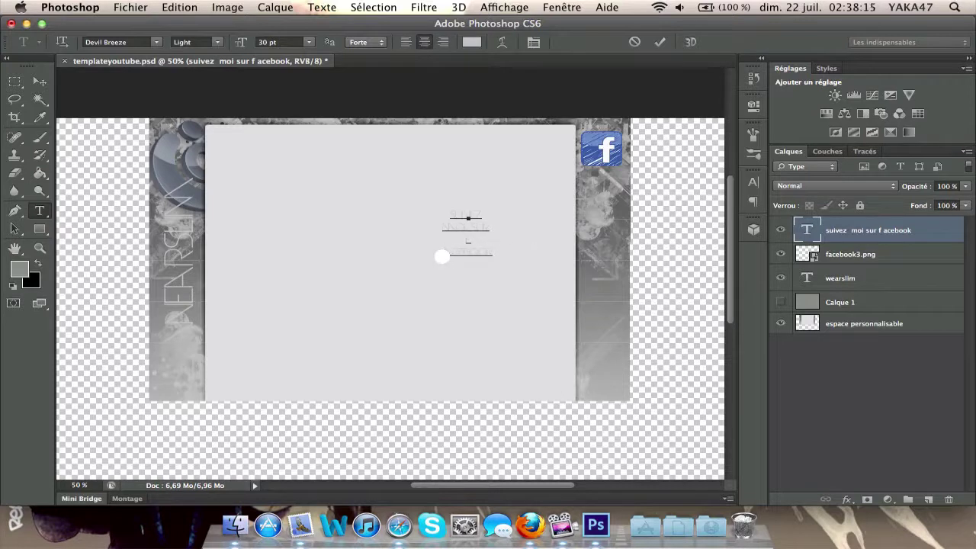
pyautogui.click(38, 83)
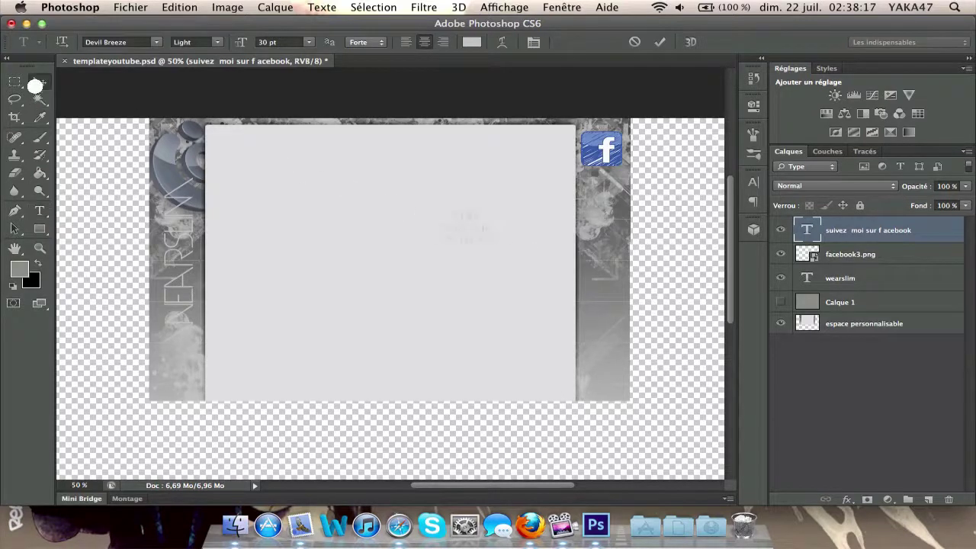
# Place the corrected text centered beneath the Facebook logo and preview it against gray Calque 1
pyautogui.moveTo(506, 238); pyautogui.dragTo(572, 221)
pyautogui.moveTo(608, 203); pyautogui.dragTo(614, 200)
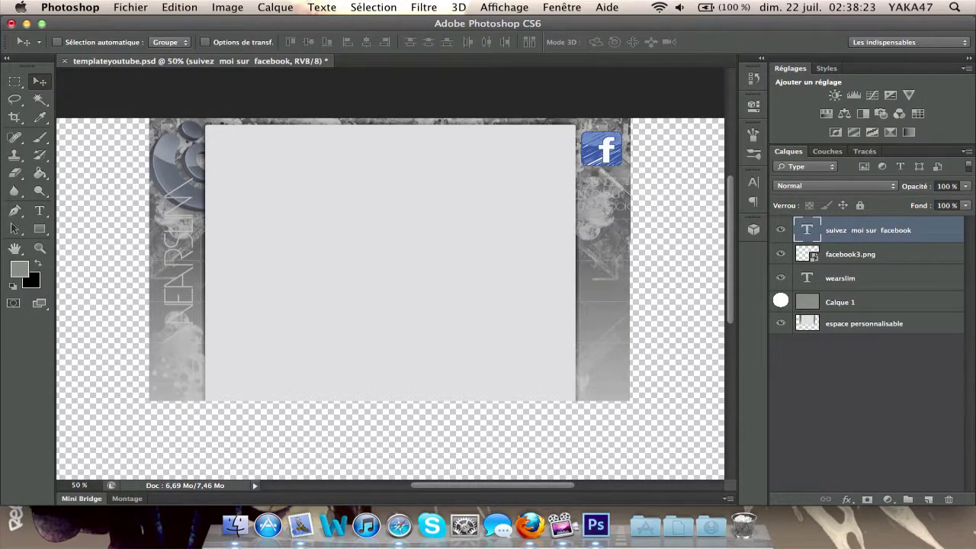
pyautogui.click(781, 301)
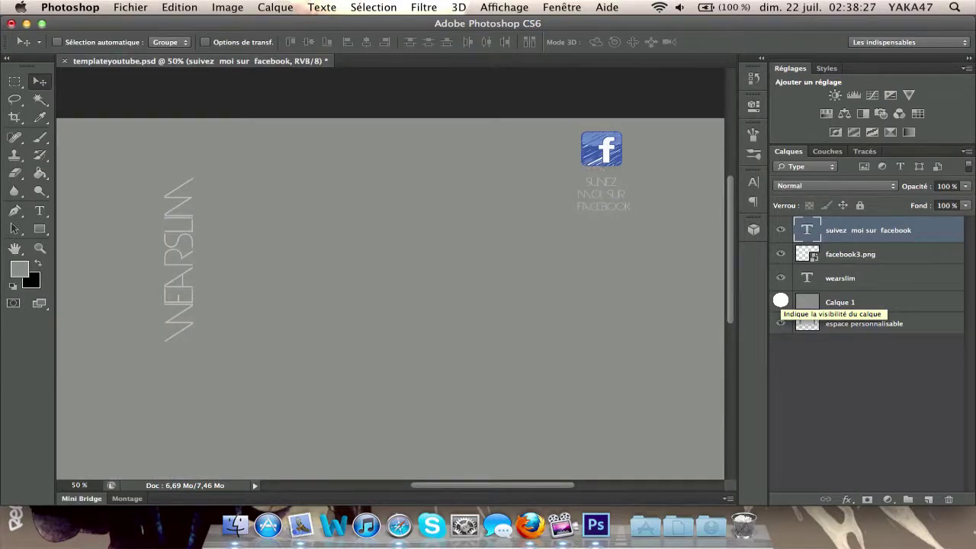
pyautogui.click(781, 300)
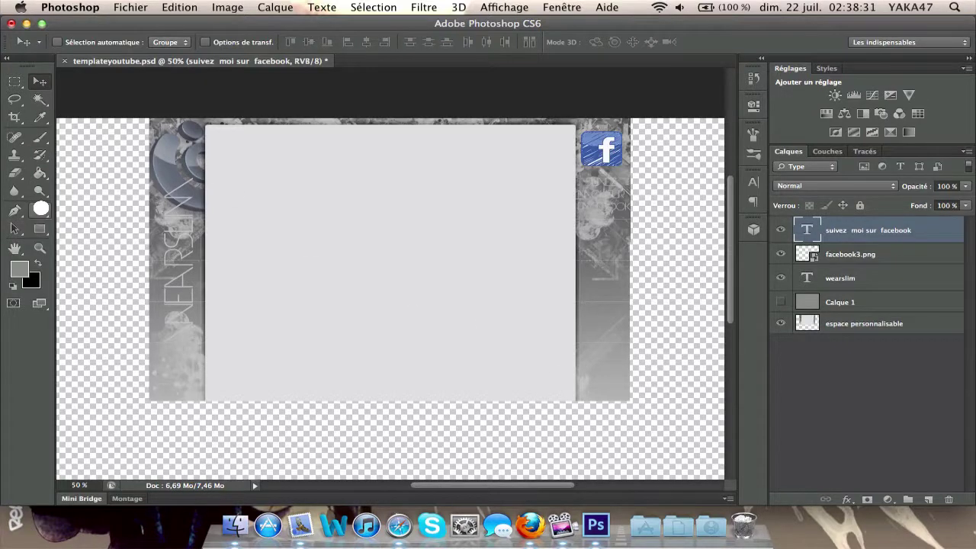
# Add the text "abonne-toi" in Devil Breeze Light at 30 pt and move it across the central panel
pyautogui.click(40, 211)
pyautogui.click(323, 276)
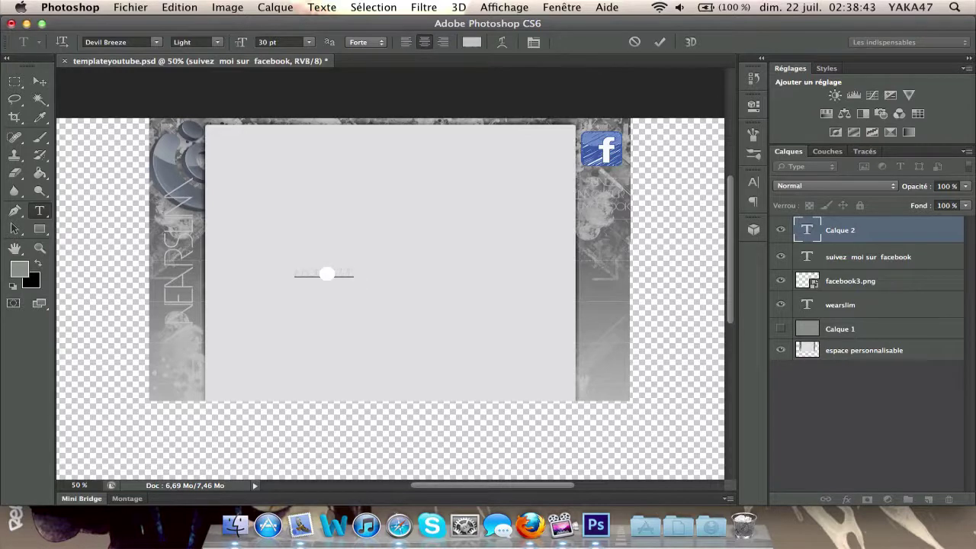
pyautogui.click(39, 77)
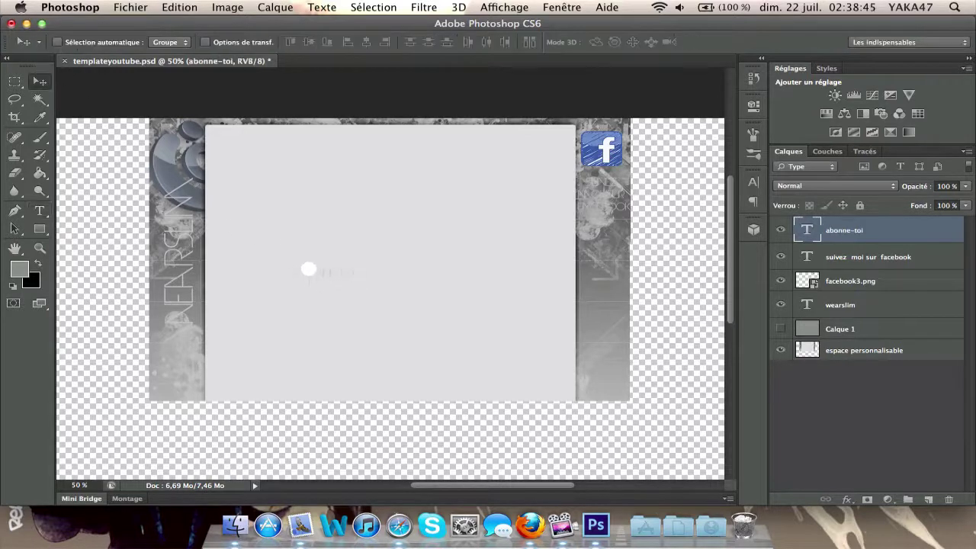
pyautogui.moveTo(308, 269); pyautogui.dragTo(425, 296)
# Split the abonne-toi text into three stacked lines and place it low in the side strip below the Facebook logo
pyautogui.doubleClick(802, 233)
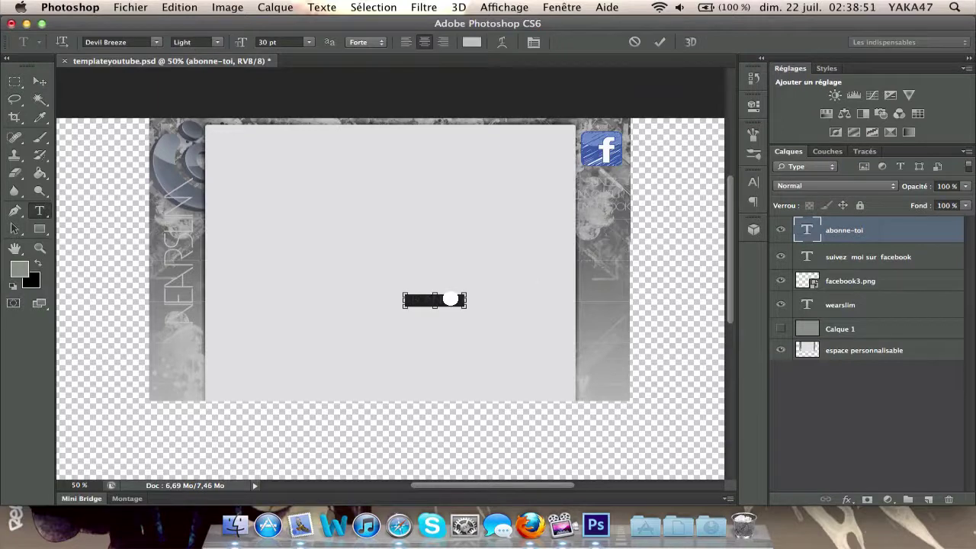
pyautogui.press('super+plus')
pyautogui.press('BackSpace')
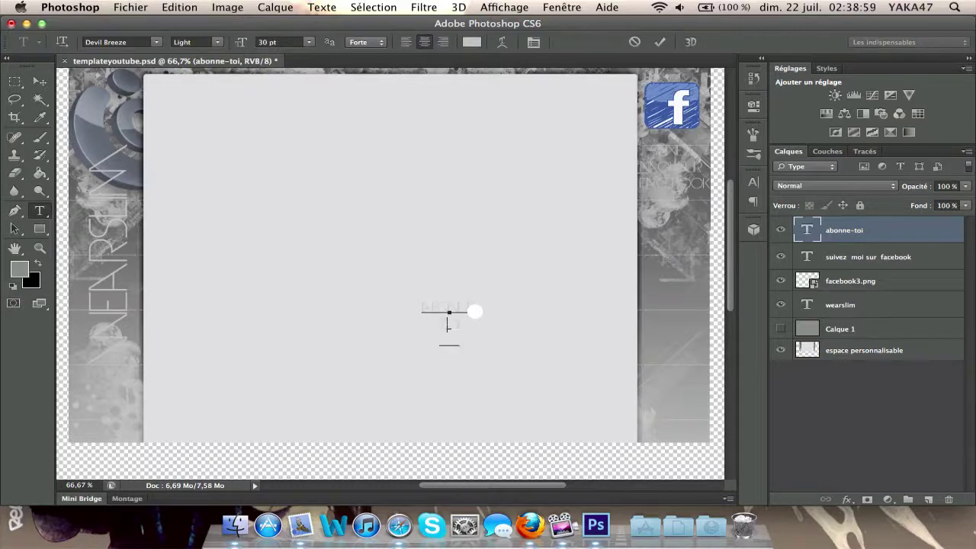
pyautogui.click(40, 81)
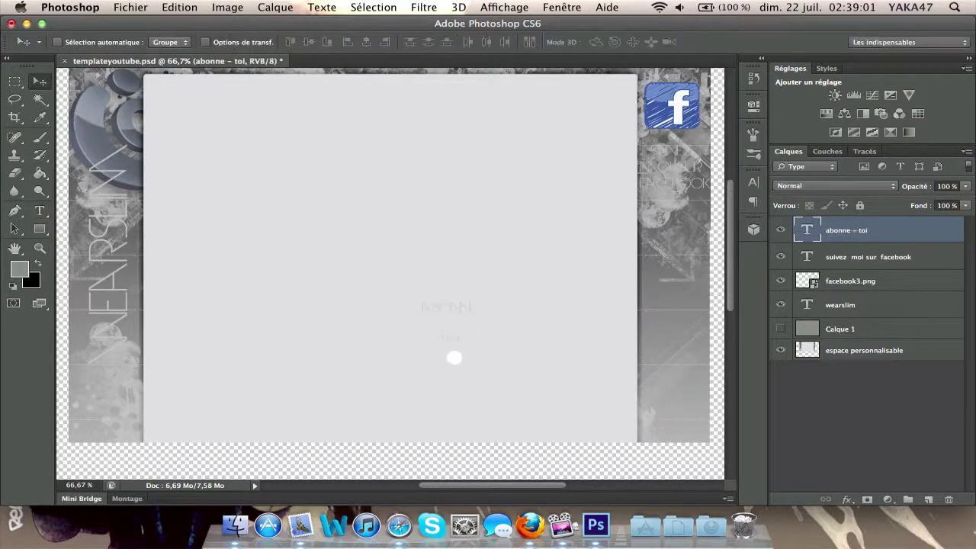
pyautogui.moveTo(454, 357); pyautogui.dragTo(672, 369)
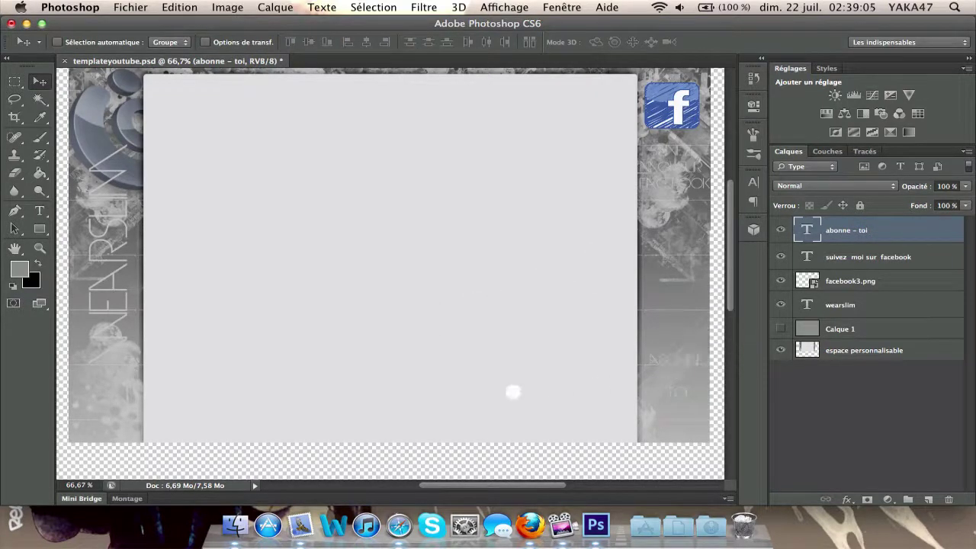
# Switch to the Finder's Projet YouTube window and bring youtube.png from the logos folder into the Photoshop document
pyautogui.hotkey('ctrl', 'Left')
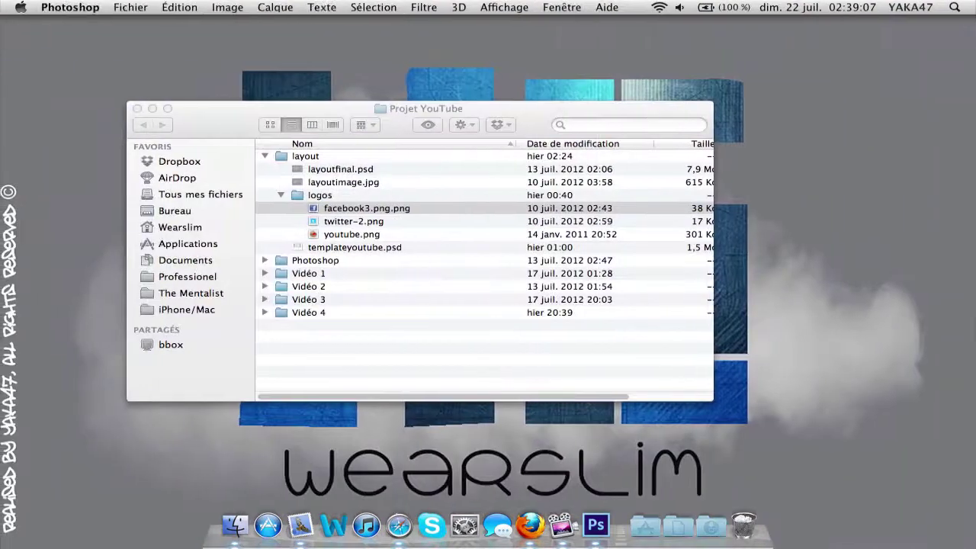
pyautogui.moveTo(342, 234); pyautogui.dragTo(475, 333)
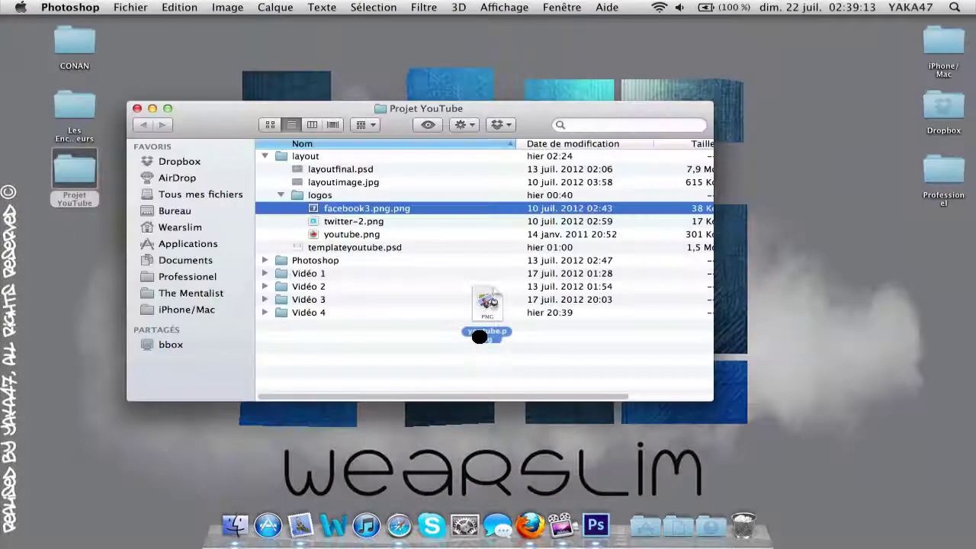
pyautogui.moveTo(481, 245); pyautogui.dragTo(526, 289)
pyautogui.moveTo(539, 336); pyautogui.dragTo(471, 312)
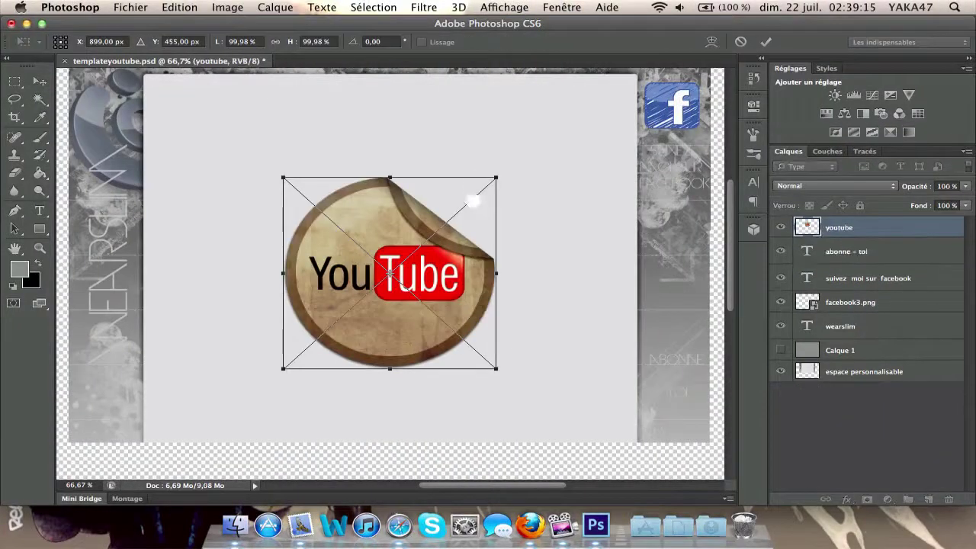
# Scale the YouTube logo proportionally to about 30%, matching its size to the Facebook logo beneath it, and commit the placement
pyautogui.moveTo(496, 177); pyautogui.dragTo(680, 110)
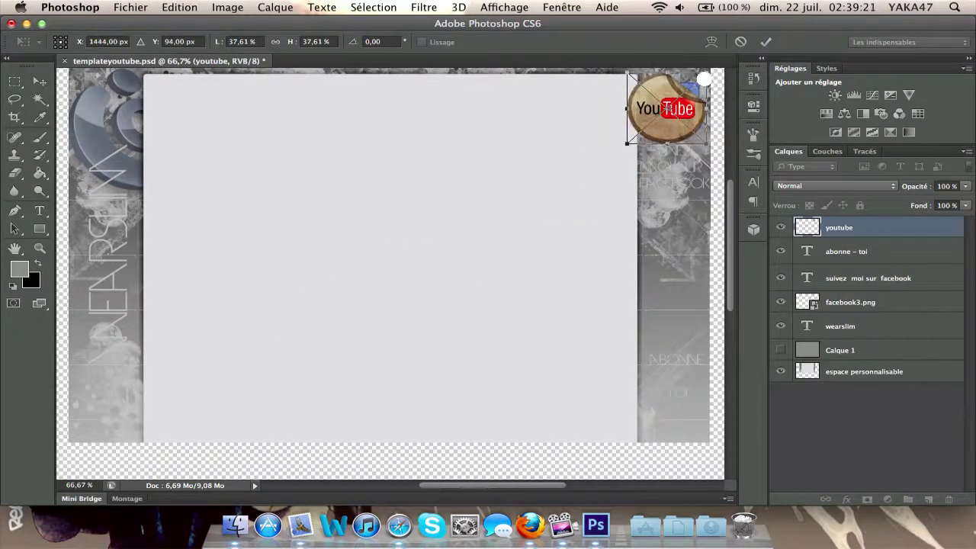
pyautogui.moveTo(708, 74); pyautogui.dragTo(673, 174)
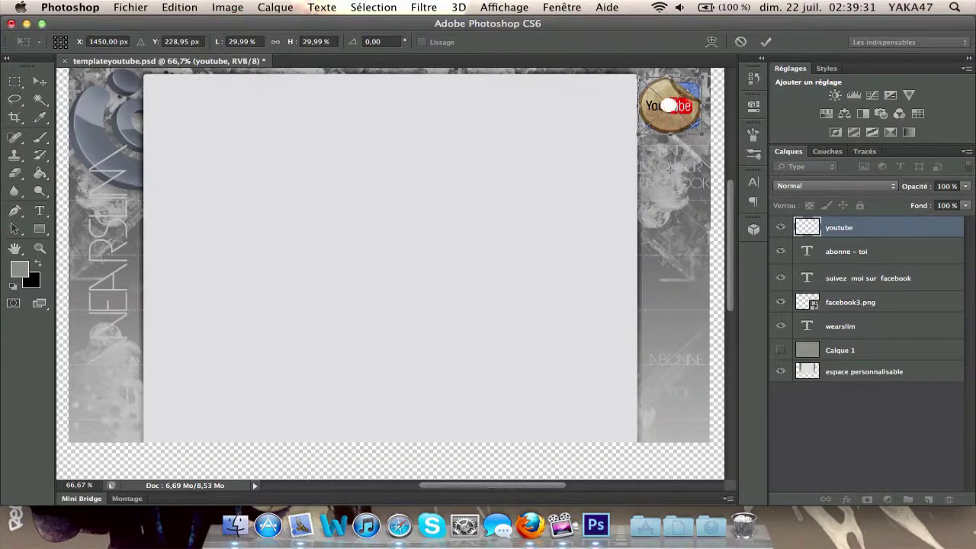
pyautogui.moveTo(669, 105); pyautogui.dragTo(672, 102)
pyautogui.press('Return')
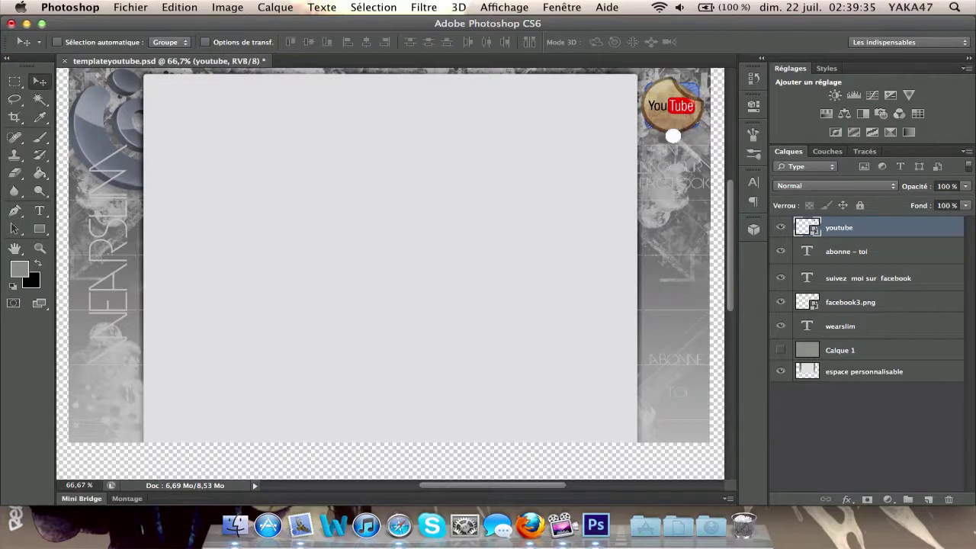
# Move the YouTube logo directly above the abonne-toi text and briefly show gray Calque 1 to check the arrangement
pyautogui.press('super+t')
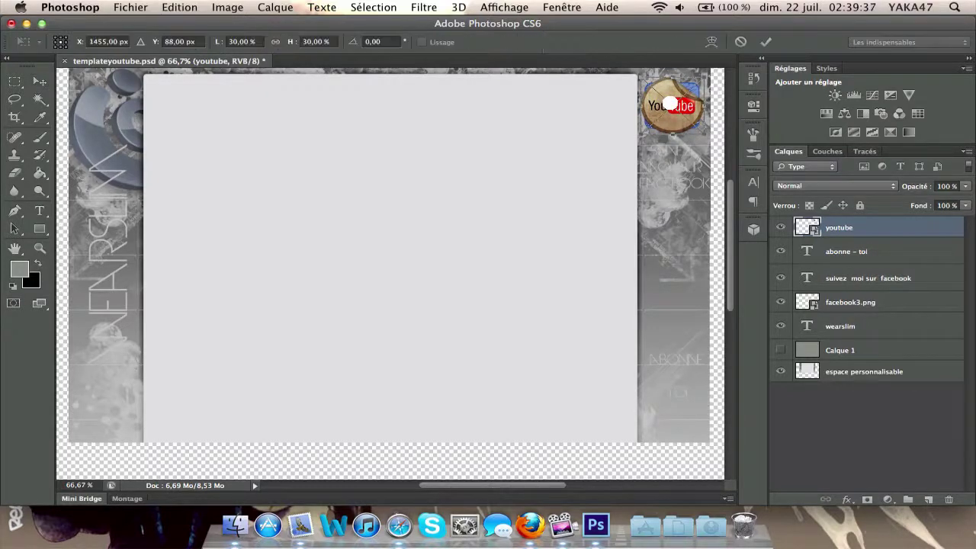
pyautogui.moveTo(669, 104); pyautogui.dragTo(679, 314)
pyautogui.press('Return')
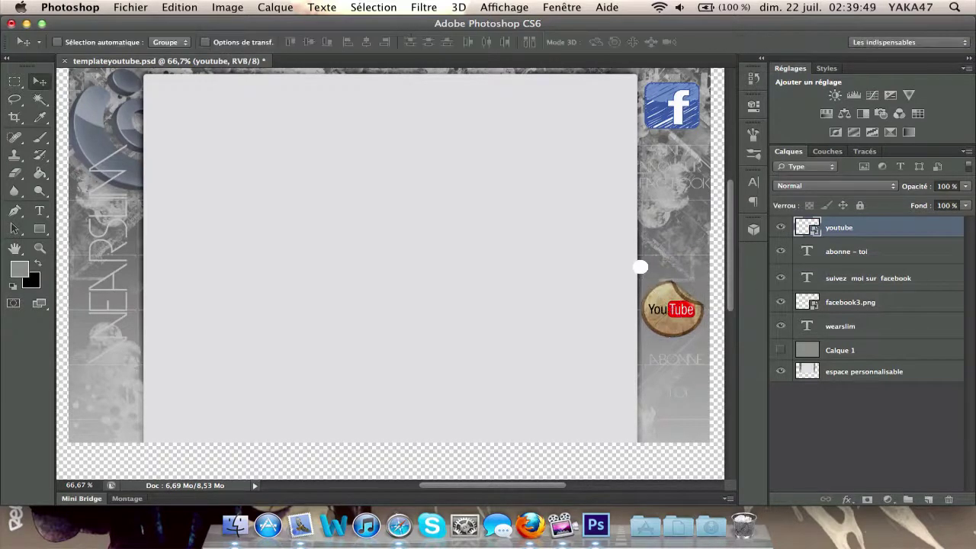
pyautogui.click(782, 349)
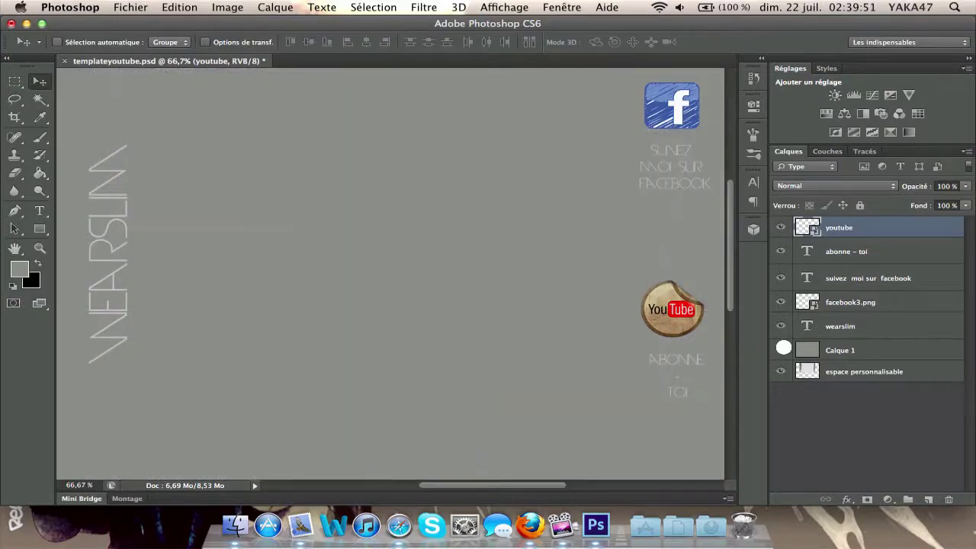
pyautogui.click(782, 349)
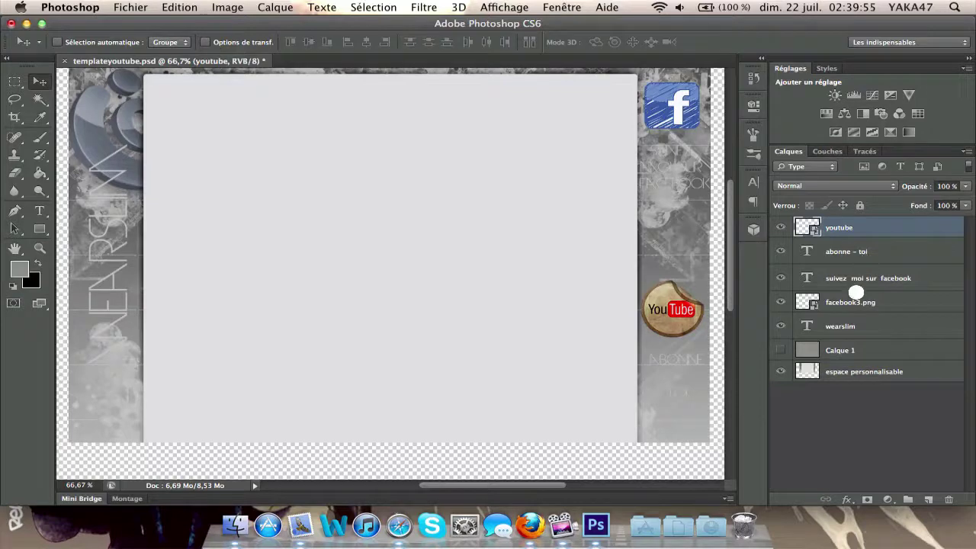
# Duplicate the wearslim text layer as wearslim copie and stack the copy directly above the original vertical word
pyautogui.rightClick(827, 326)
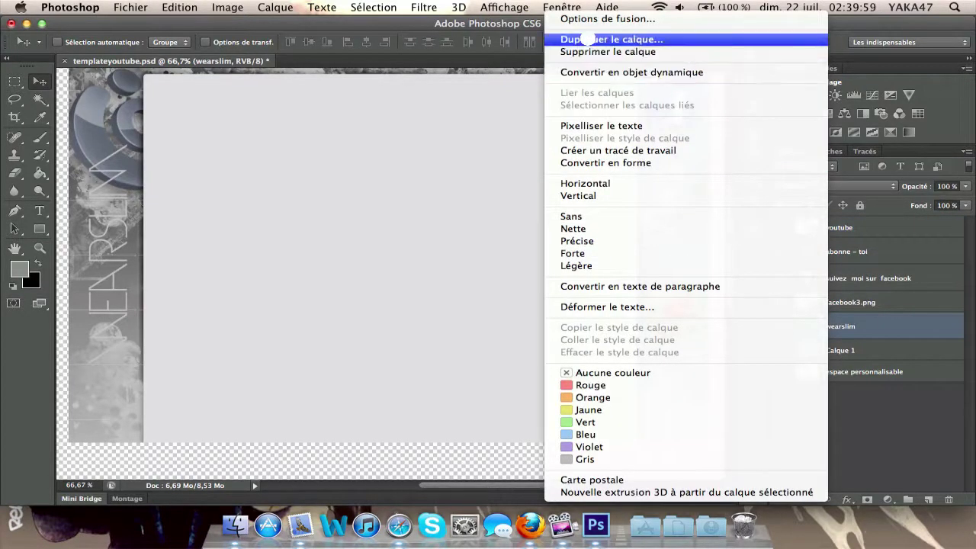
pyautogui.click(588, 38)
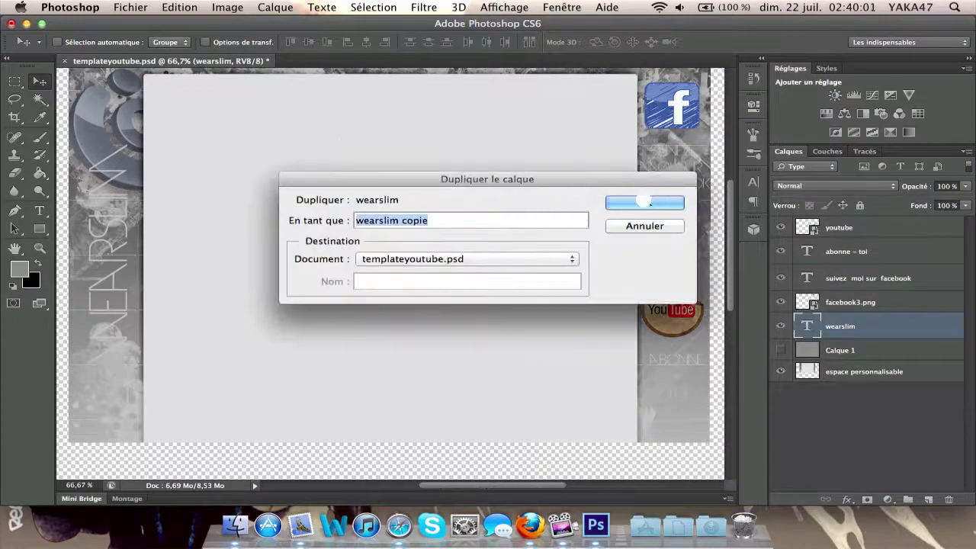
pyautogui.press('Return')
pyautogui.moveTo(118, 224); pyautogui.dragTo(102, 335)
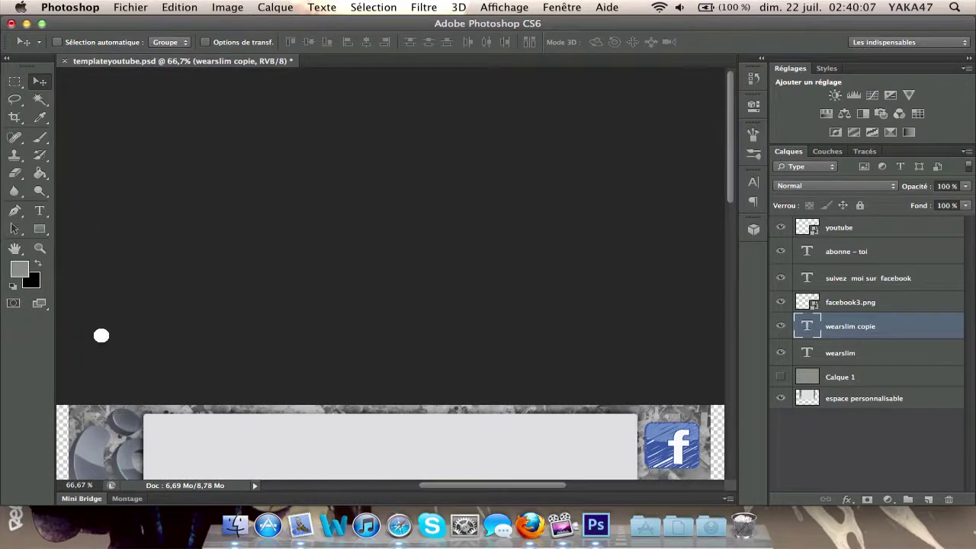
pyautogui.scroll(-5, 102, 336)
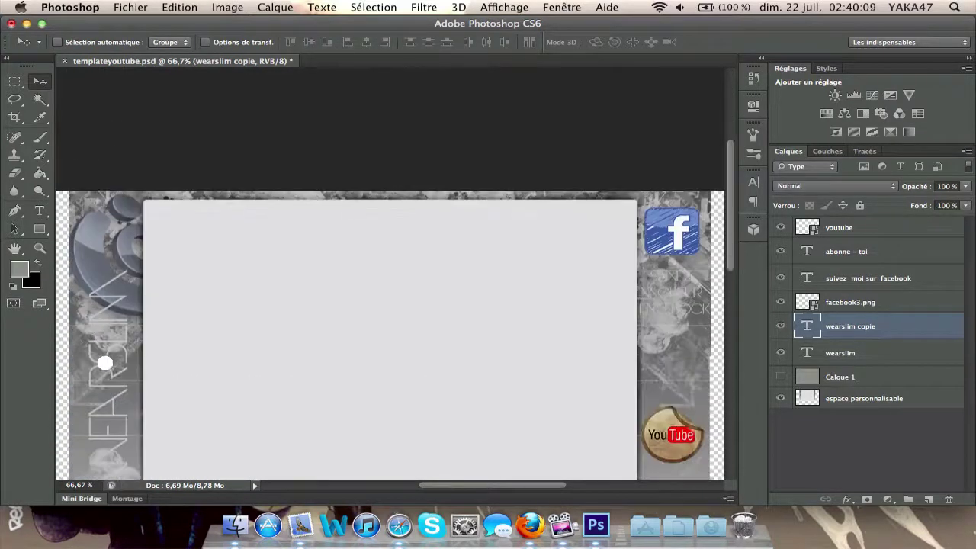
pyautogui.moveTo(105, 363); pyautogui.dragTo(106, 154)
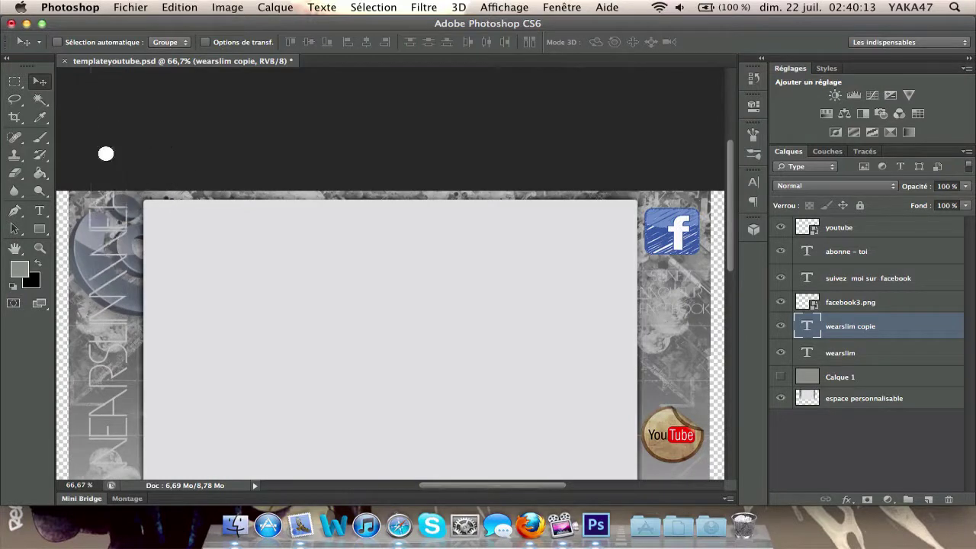
pyautogui.scroll(-2, 108, 191)
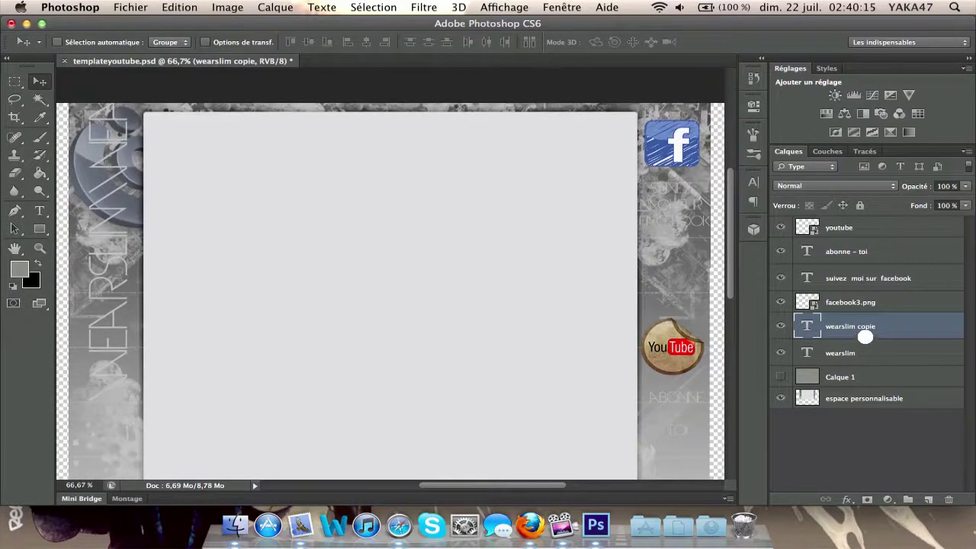
# Duplicate wearslim copie as wearslim copie 2 and align the new copy directly below the original vertical word
pyautogui.rightClick(865, 336)
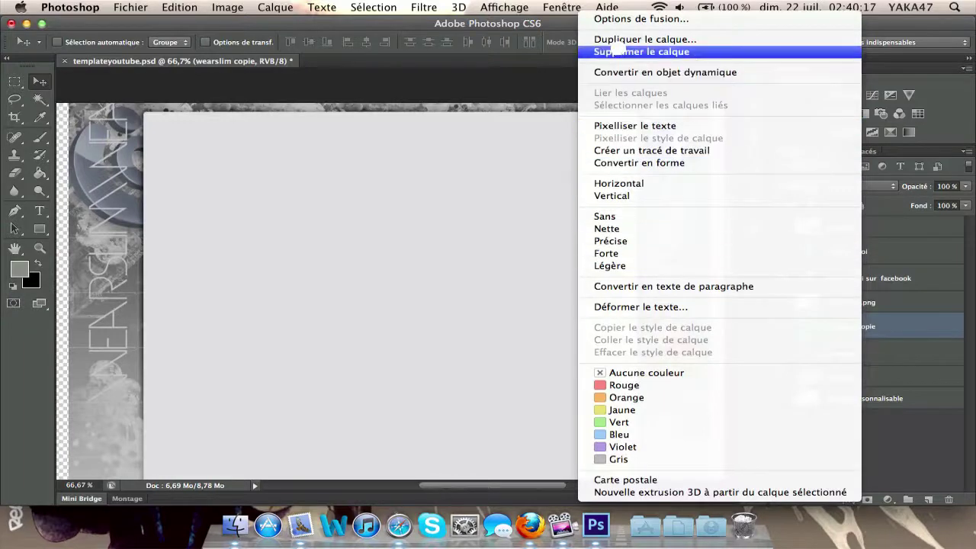
pyautogui.click(612, 39)
pyautogui.press('Return')
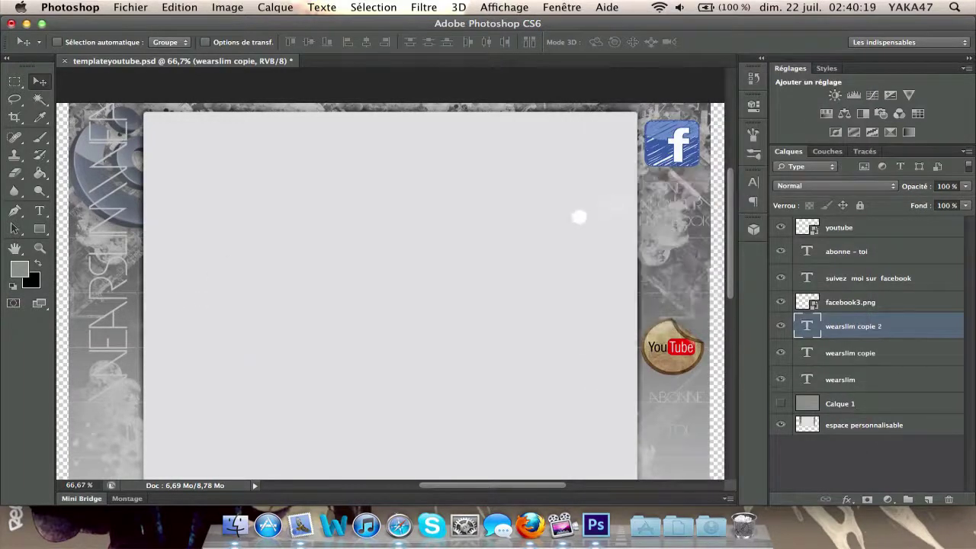
pyautogui.scroll(-2, 109, 323)
pyautogui.moveTo(111, 294); pyautogui.dragTo(102, 409)
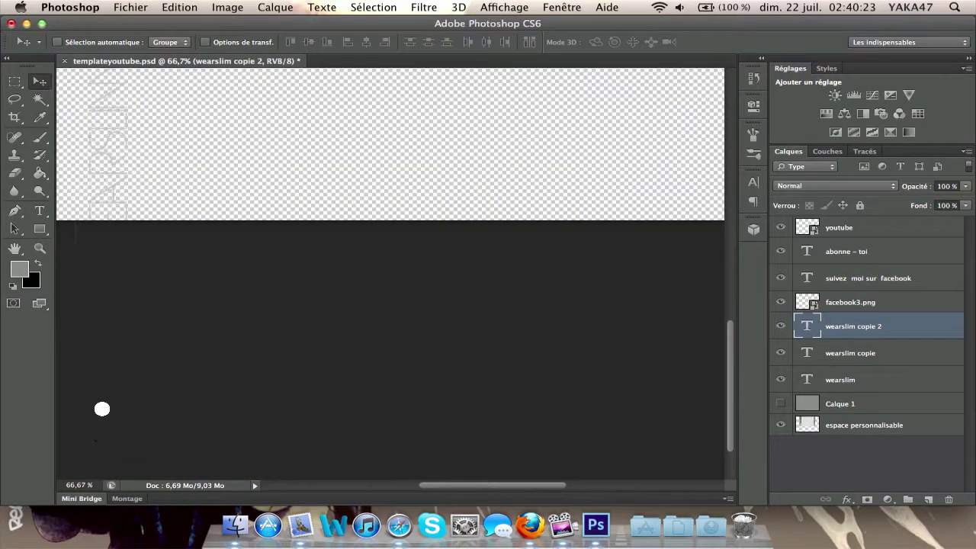
pyautogui.scroll(5, 102, 409)
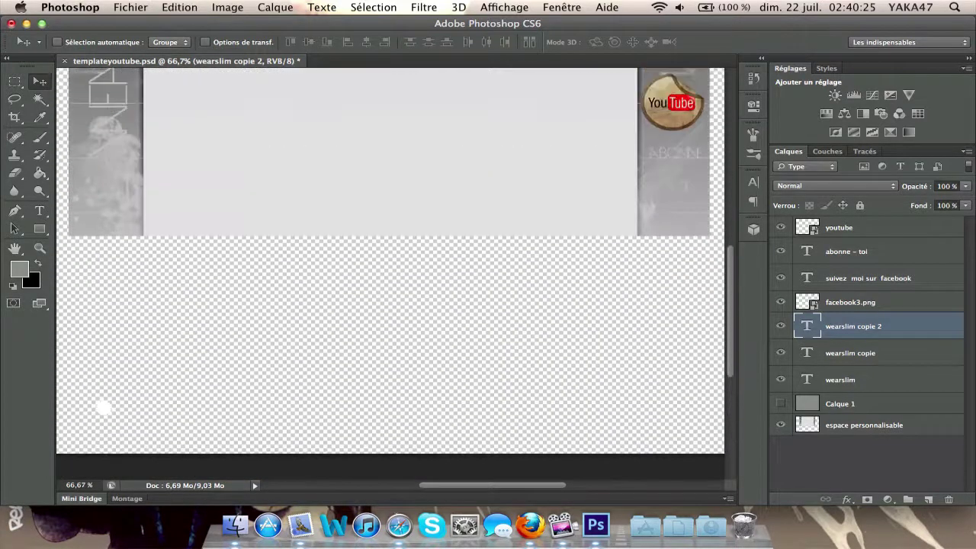
pyautogui.scroll(3, 102, 408)
pyautogui.moveTo(120, 167); pyautogui.dragTo(120, 475)
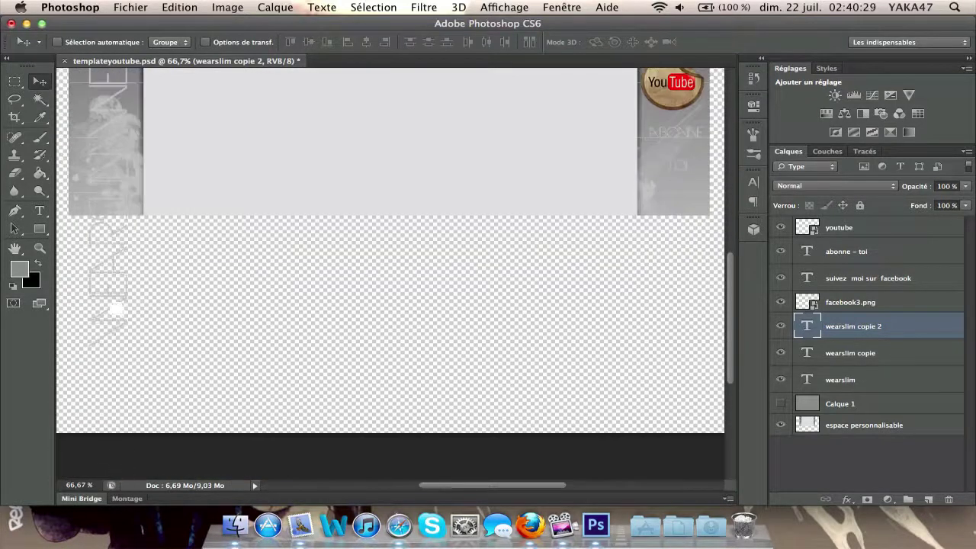
pyautogui.moveTo(106, 247)
pyautogui.mouseDown()
pyautogui.moveTo(107, 277)
pyautogui.moveTo(108, 250)
pyautogui.mouseUp()
# Show gray Calque 1 and check the repeated wearslim column and captioned logos against the template
pyautogui.click(779, 404)
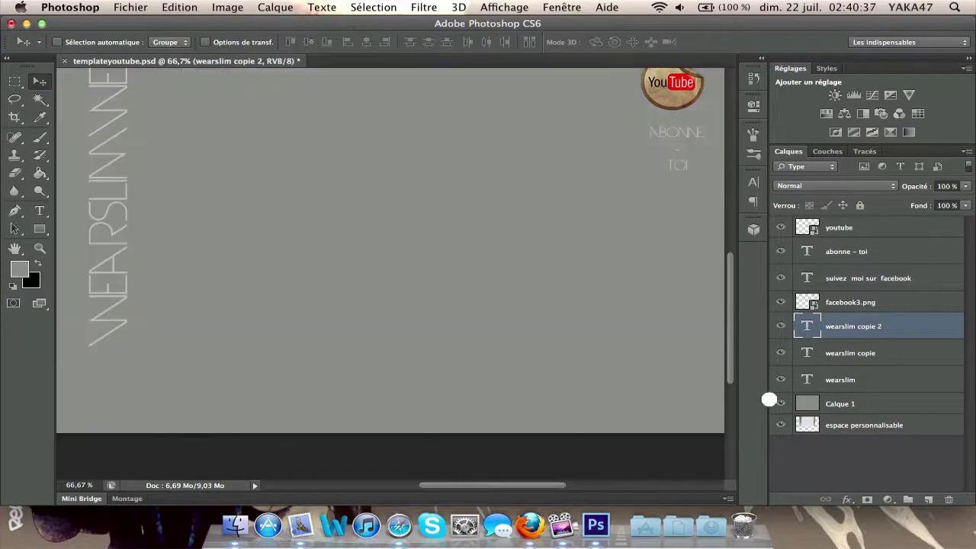
pyautogui.scroll(2, 388, 211)
pyautogui.scroll(15, 390, 219)
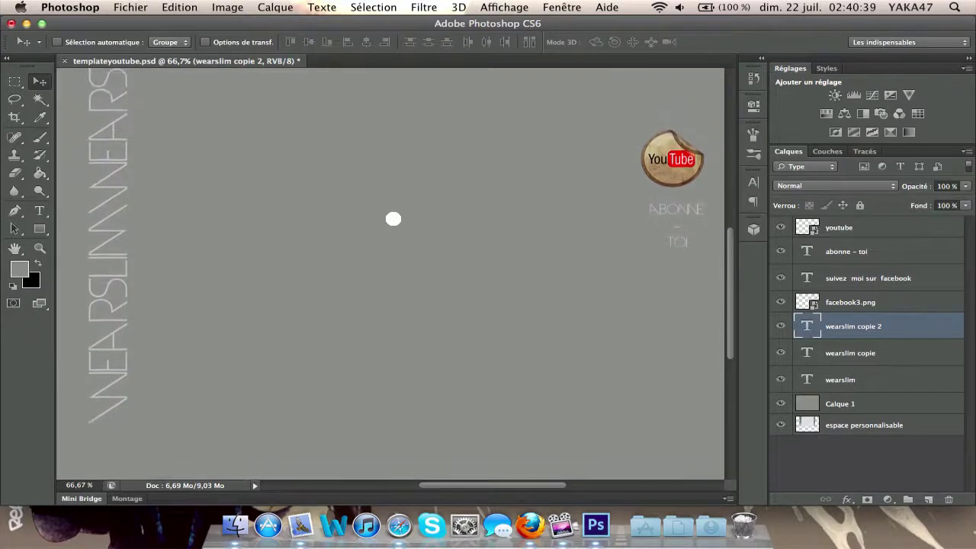
pyautogui.scroll(-3, 416, 233)
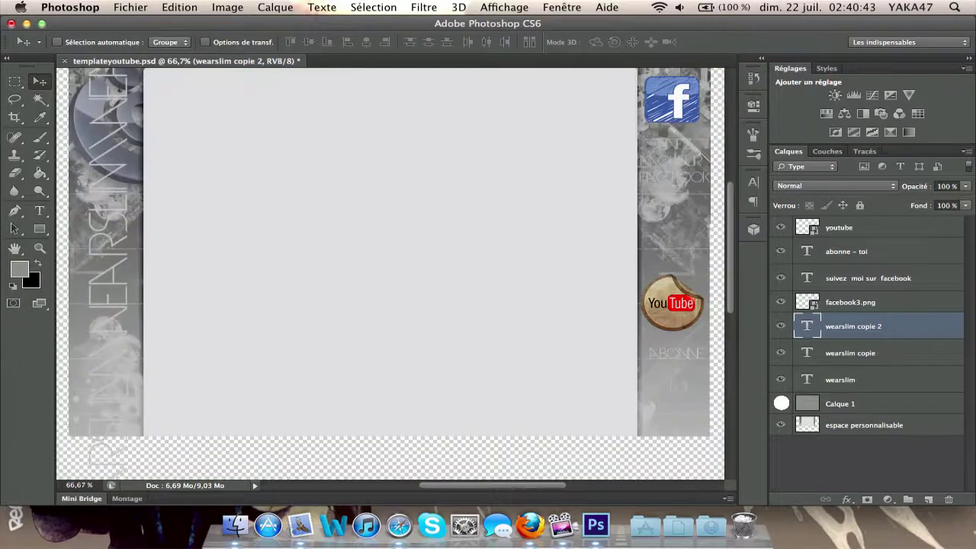
pyautogui.scroll(1, 462, 296)
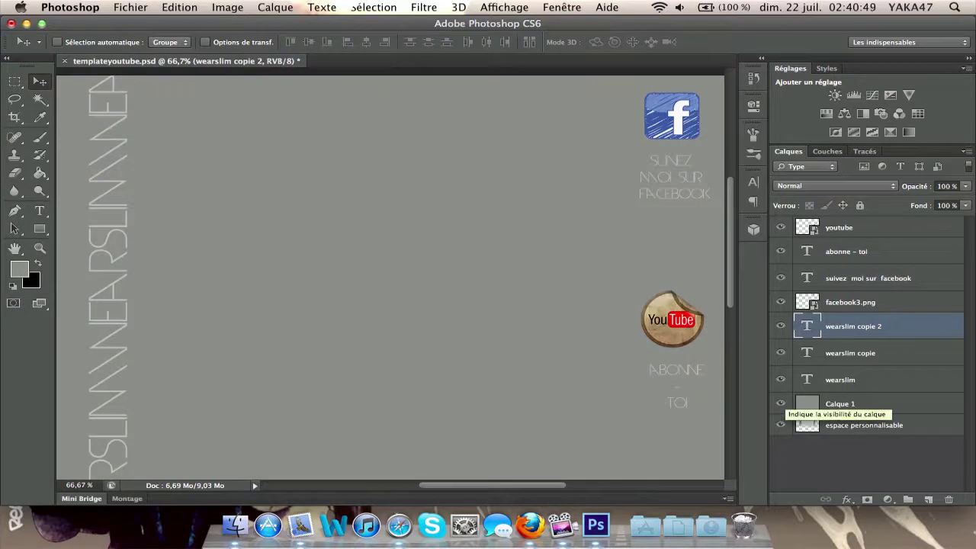
pyautogui.click(424, 7)
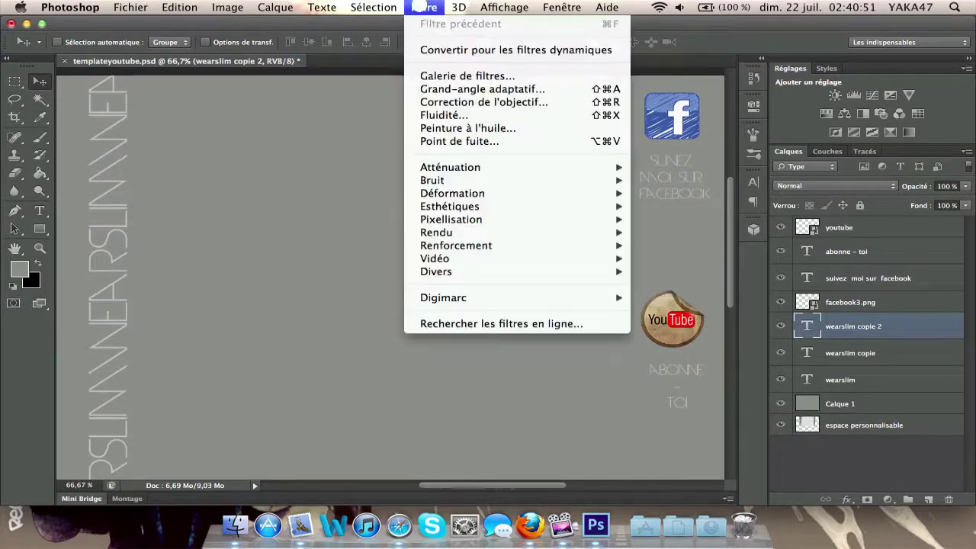
pyautogui.moveTo(488, 246)
pyautogui.moveTo(511, 232)
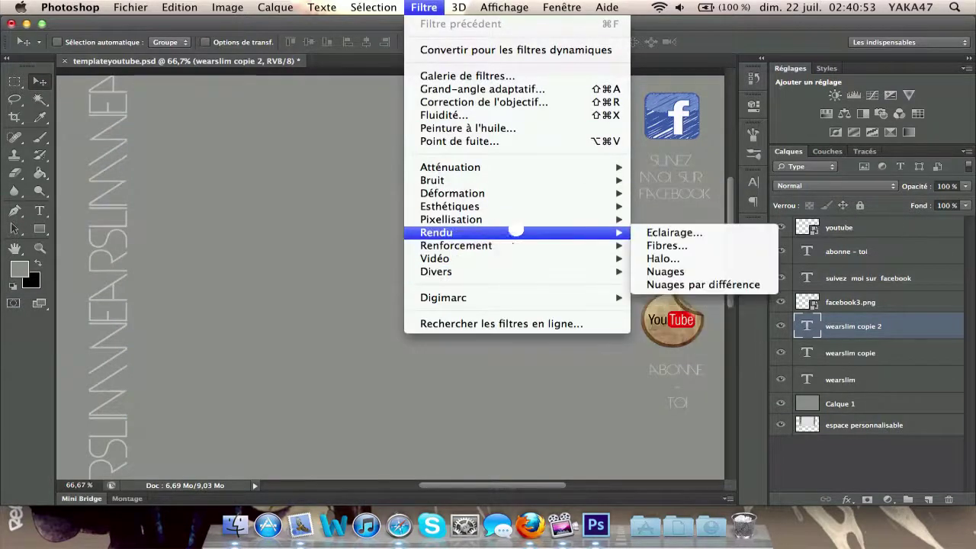
pyautogui.click(668, 234)
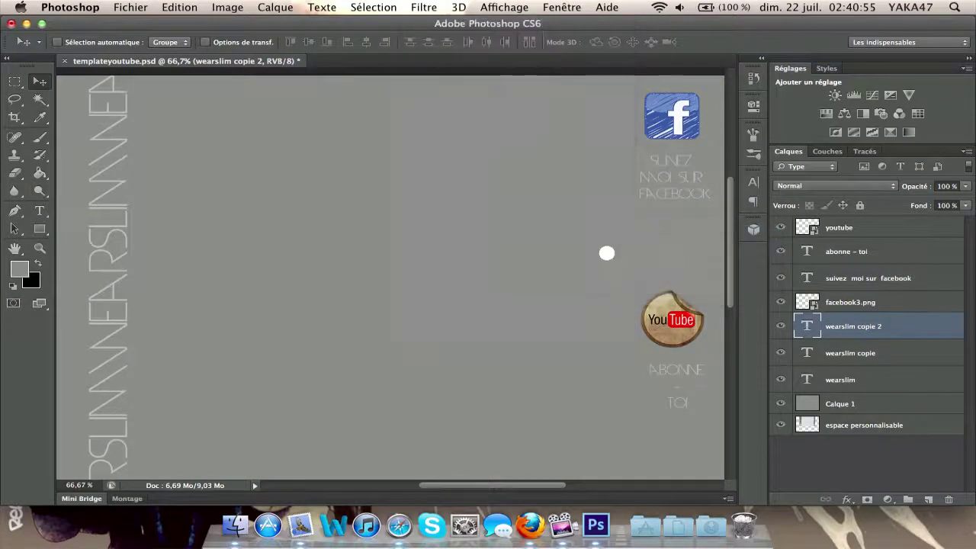
pyautogui.click(600, 208)
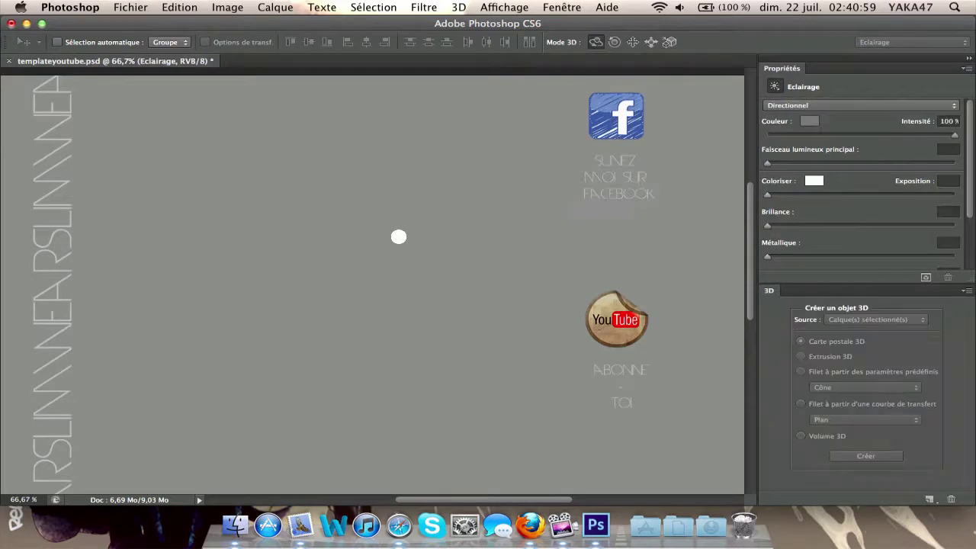
pyautogui.moveTo(183, 230); pyautogui.dragTo(136, 281)
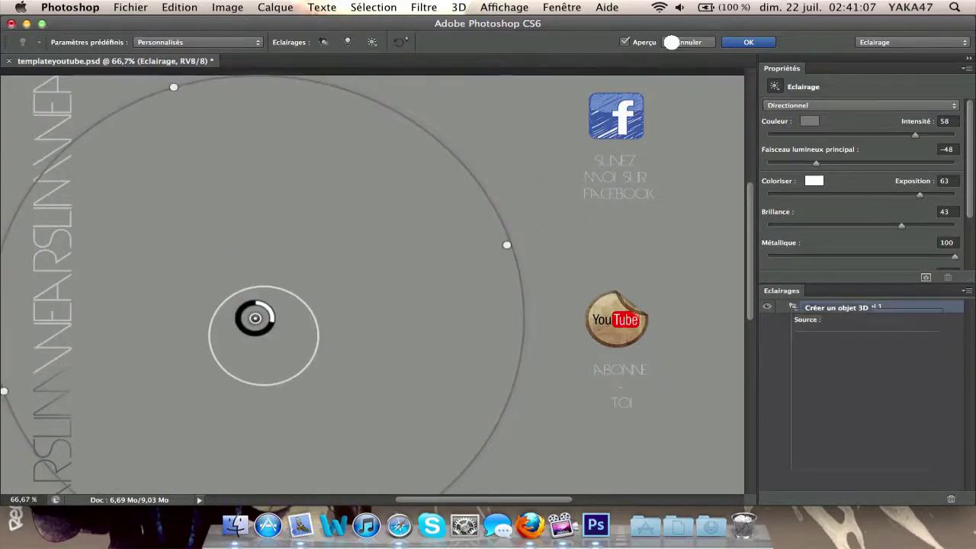
pyautogui.click(672, 42)
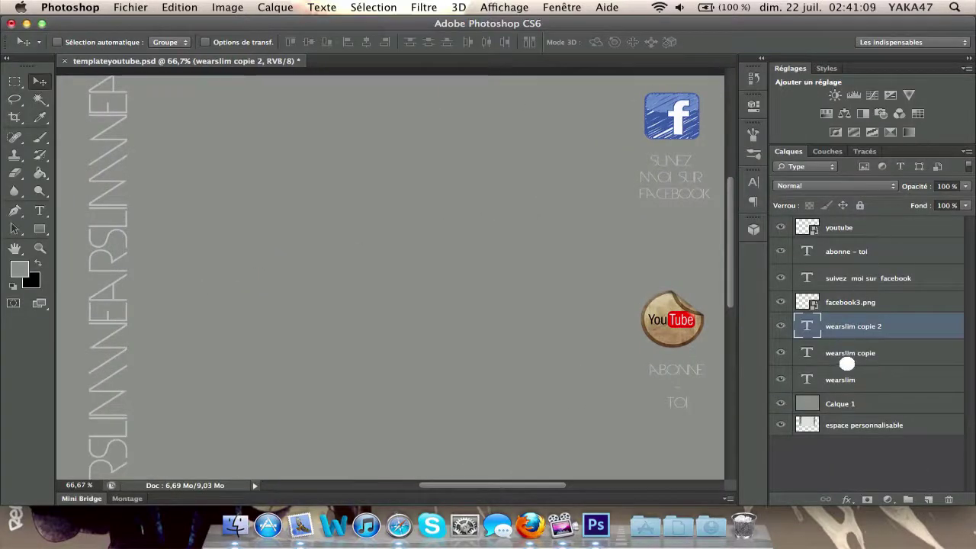
# Shift the original wearslim text layer briefly to identify its place in the column, and restore its position
pyautogui.click(842, 374)
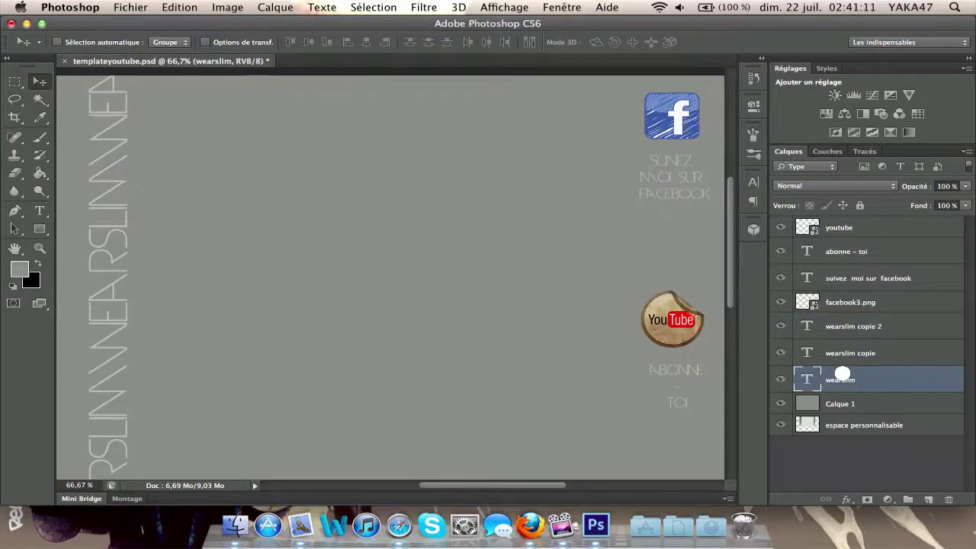
pyautogui.moveTo(81, 269); pyautogui.dragTo(100, 284)
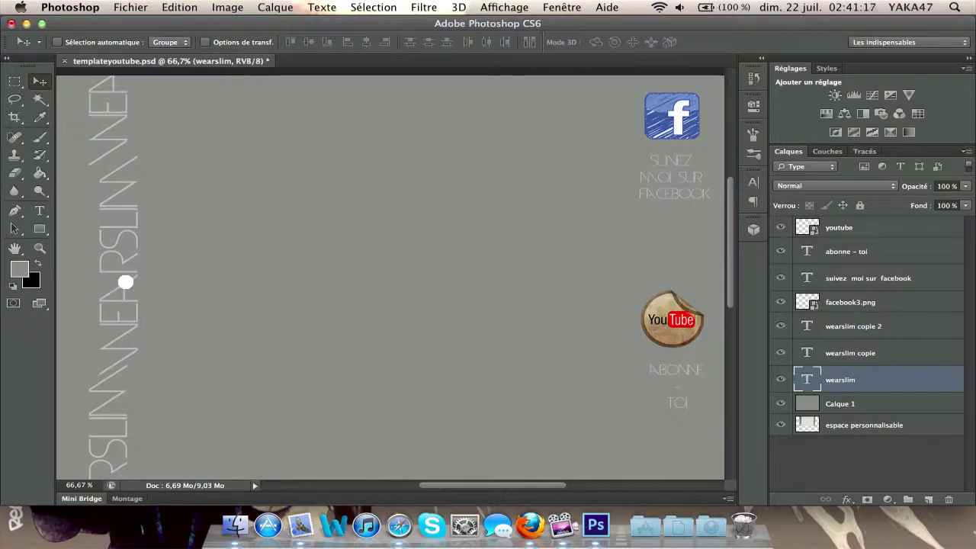
pyautogui.hotkey('shift', 'Up')
pyautogui.hotkey('shift', 'Up')
pyautogui.hotkey('shift', 'Up')
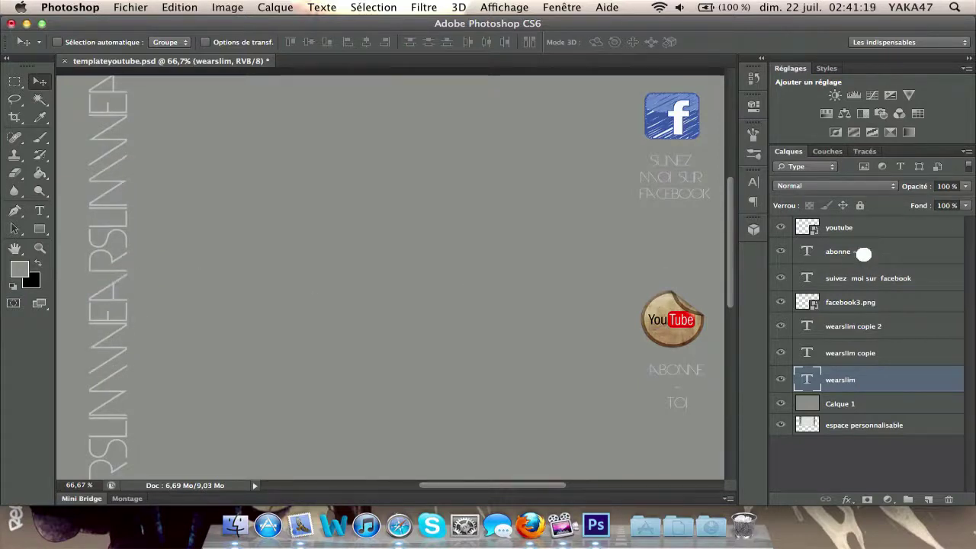
# Rasterize the original wearslim text layer and apply the Eclairage render filter with a directional light centred between the text column and logos
pyautogui.click(829, 380)
pyautogui.click(442, 4)
pyautogui.moveTo(579, 233)
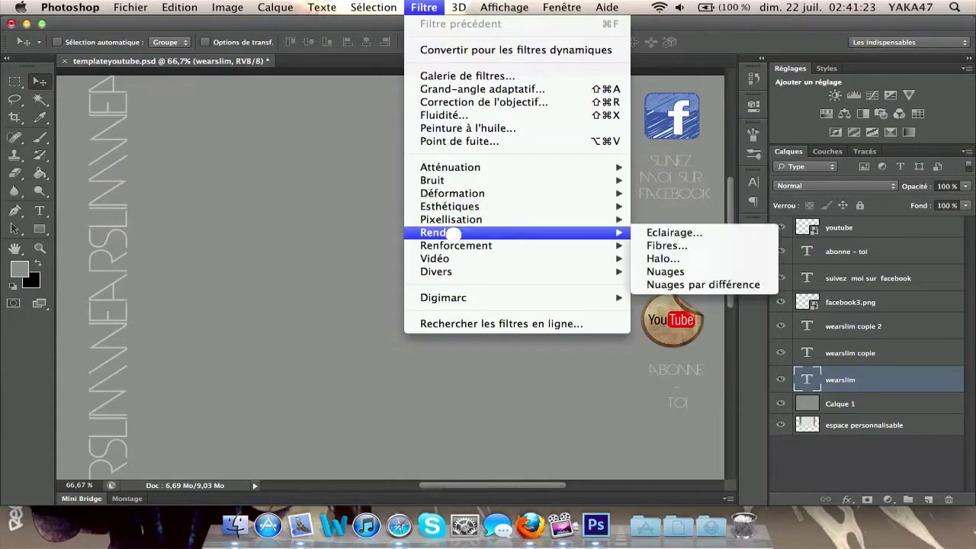
pyautogui.click(705, 233)
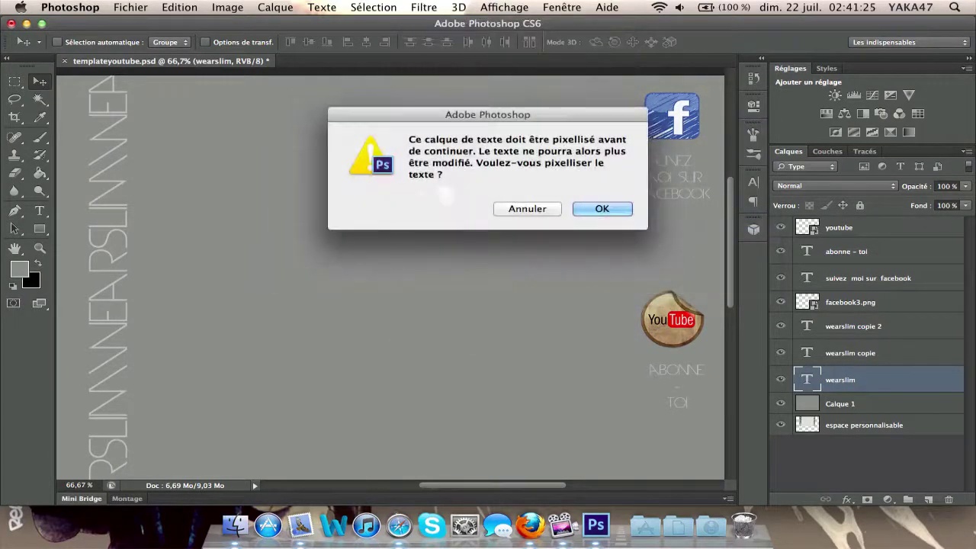
pyautogui.click(594, 209)
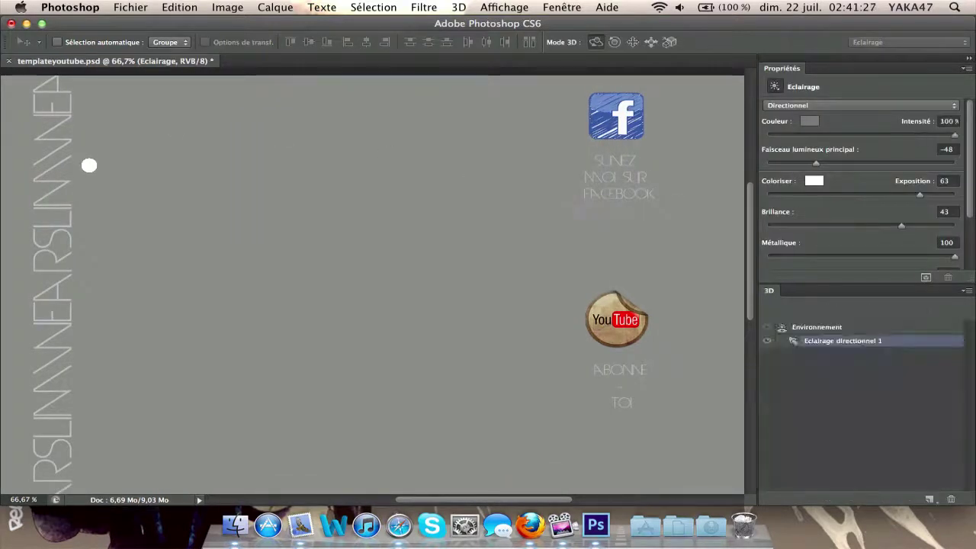
pyautogui.moveTo(189, 249); pyautogui.dragTo(142, 226)
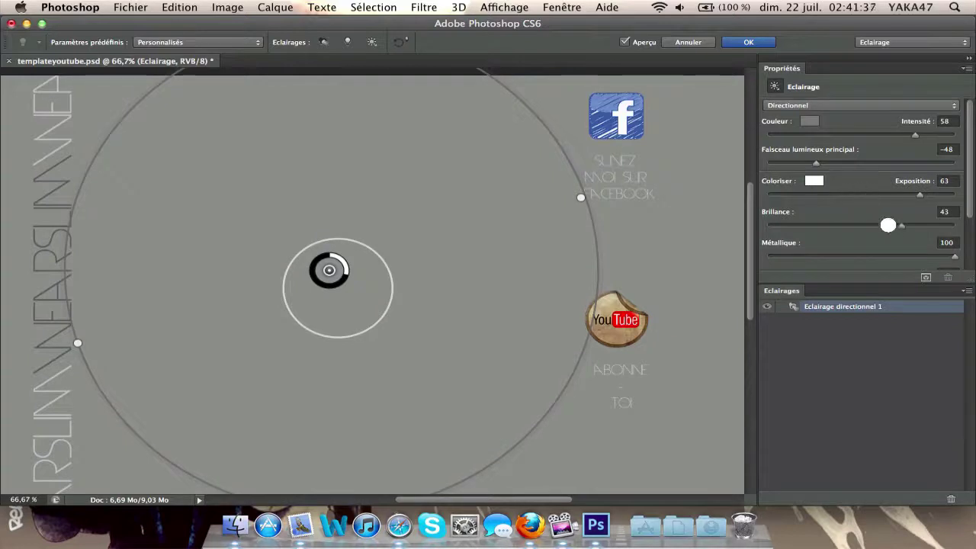
pyautogui.moveTo(174, 222); pyautogui.dragTo(252, 172)
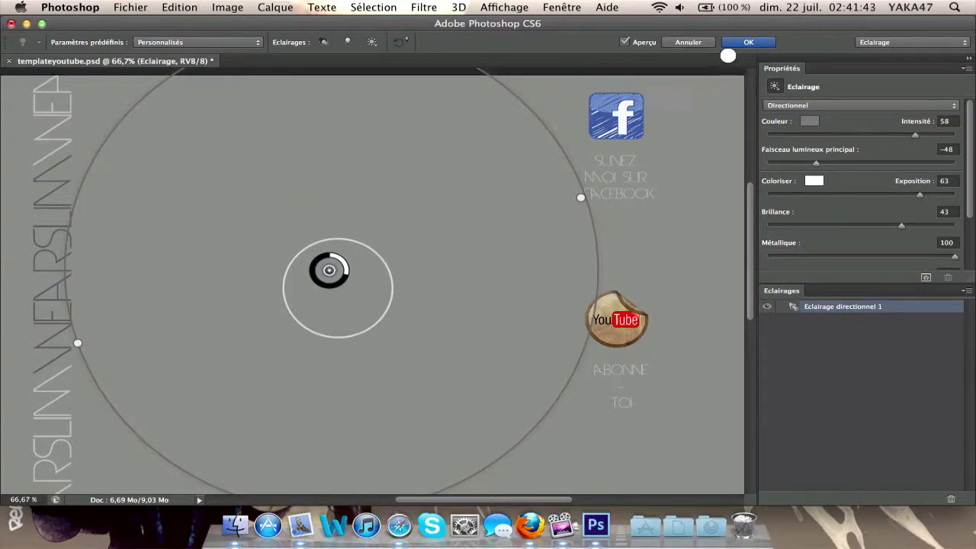
pyautogui.click(729, 42)
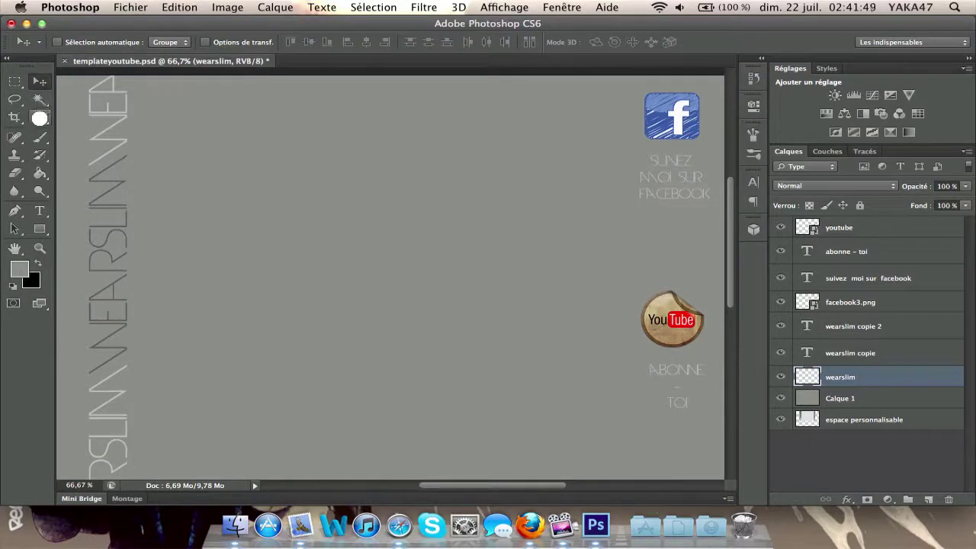
# Set the foreground color to dark red #800d0d for brush painting
pyautogui.click(40, 118)
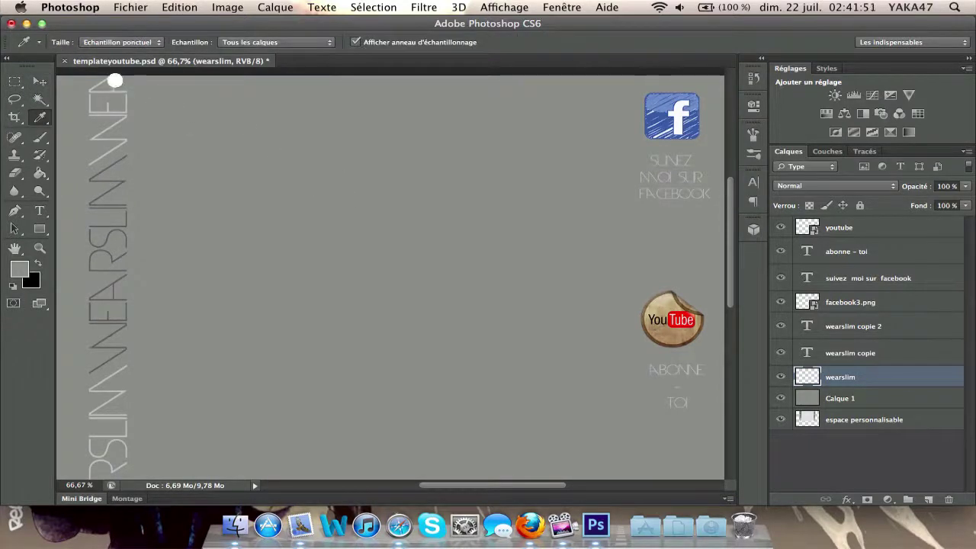
pyautogui.click(40, 138)
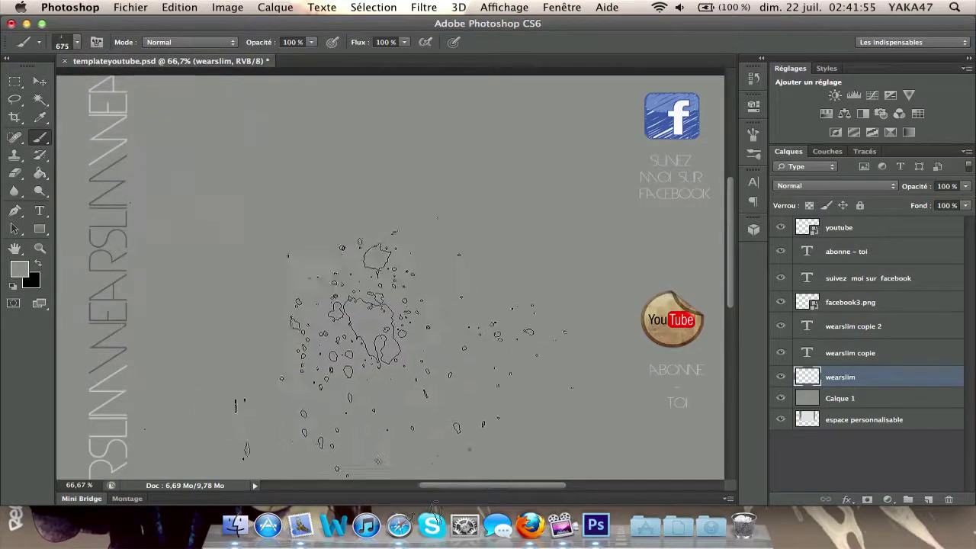
pyautogui.click(19, 268)
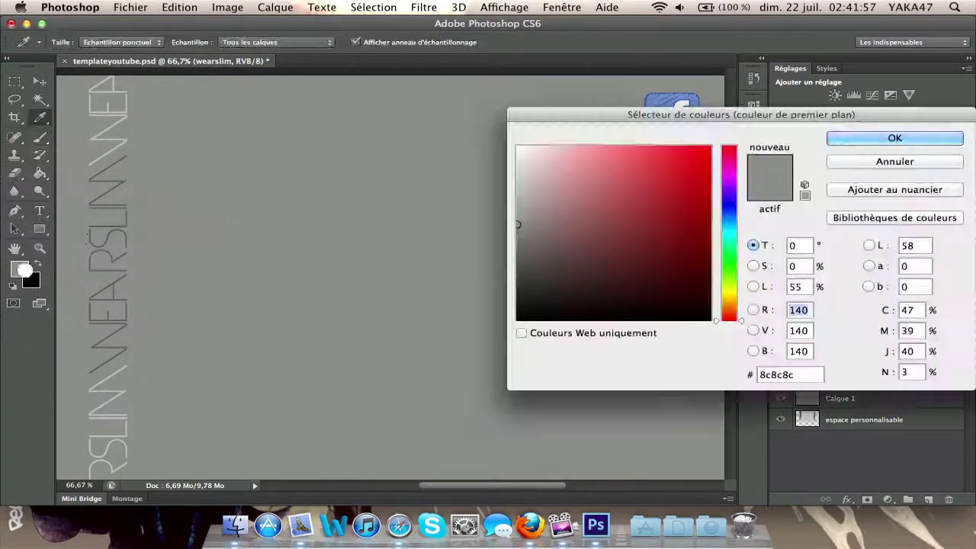
pyautogui.moveTo(692, 155); pyautogui.dragTo(691, 232)
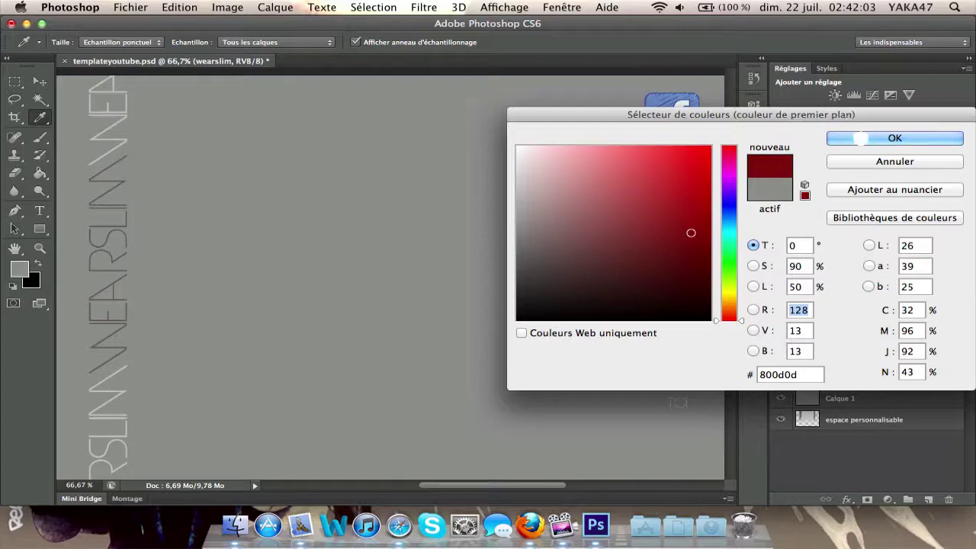
pyautogui.click(859, 138)
# Stamp dark red splatters on the wearslim layer beside the upper text column and below the Facebook logo, using two different 675 px splatter brushes
pyautogui.press('b')
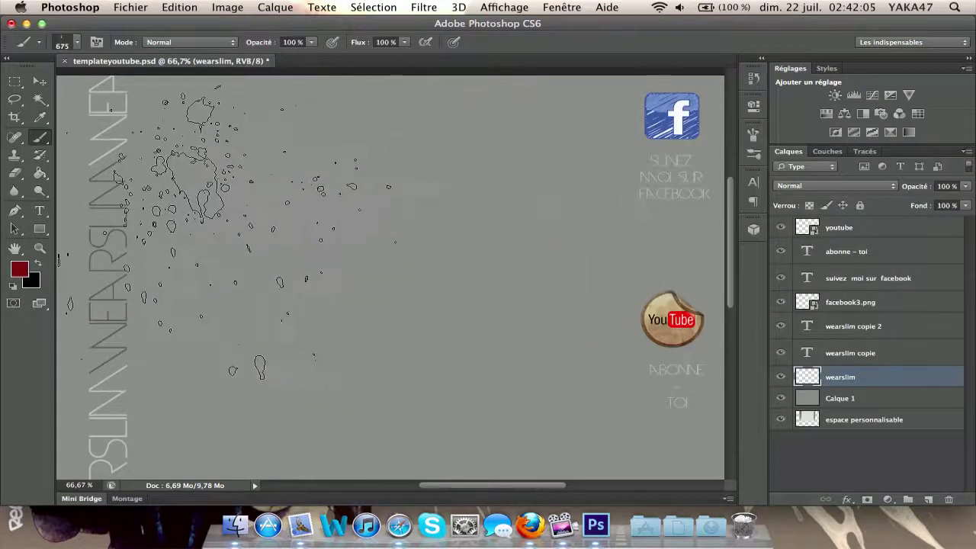
pyautogui.click(225, 229)
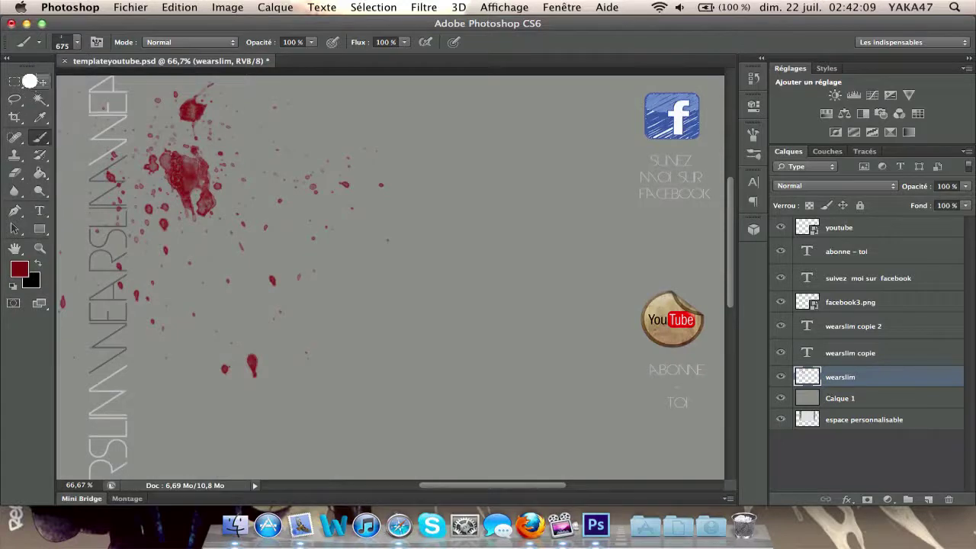
pyautogui.click(75, 43)
pyautogui.click(82, 169)
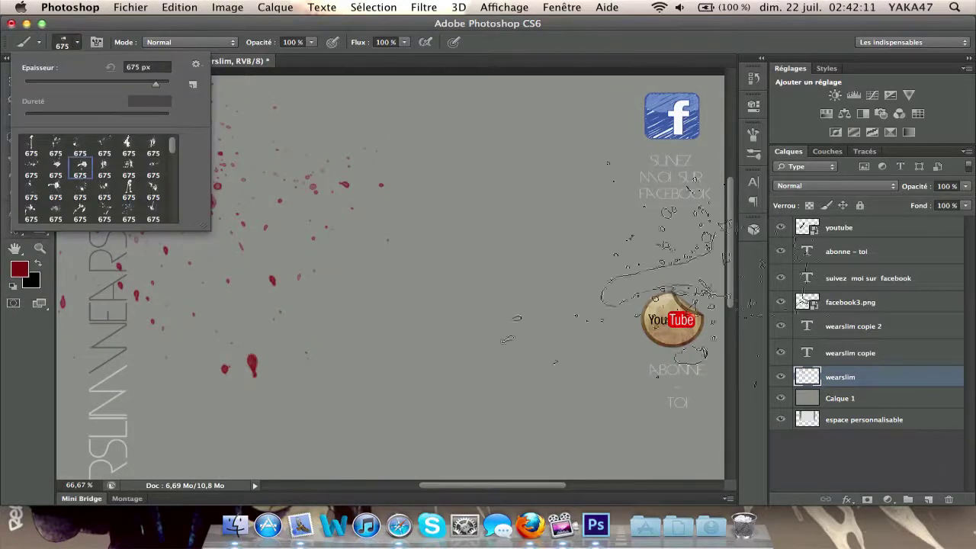
pyautogui.click(105, 191)
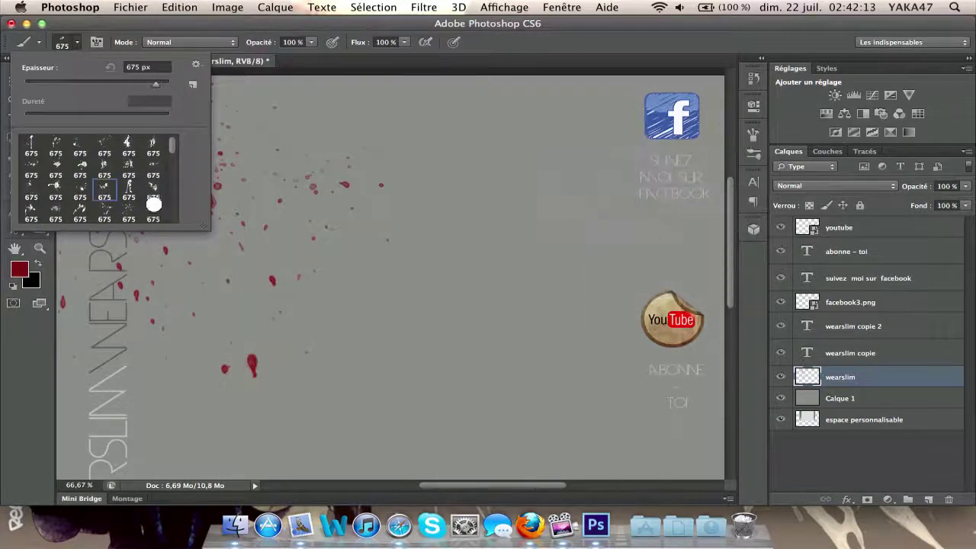
pyautogui.click(572, 194)
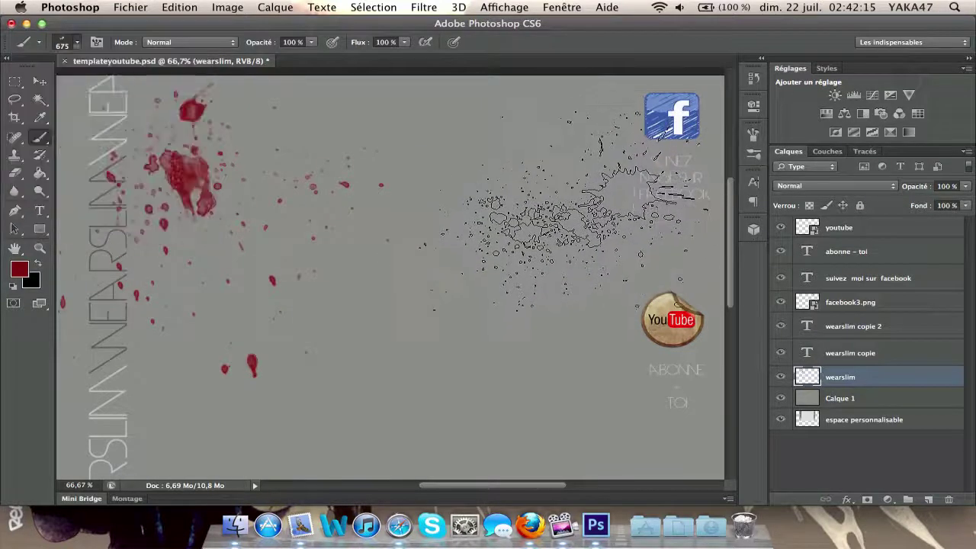
pyautogui.click(572, 194)
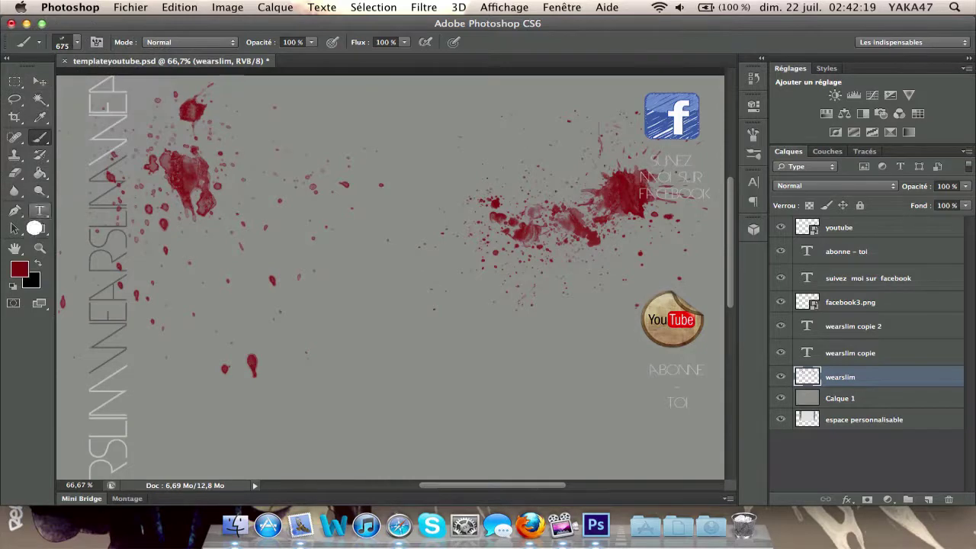
# Stamp another 675 px splatter brush shape around the lower part of the YouTube logo and abonne-toi caption
pyautogui.click(76, 43)
pyautogui.click(104, 209)
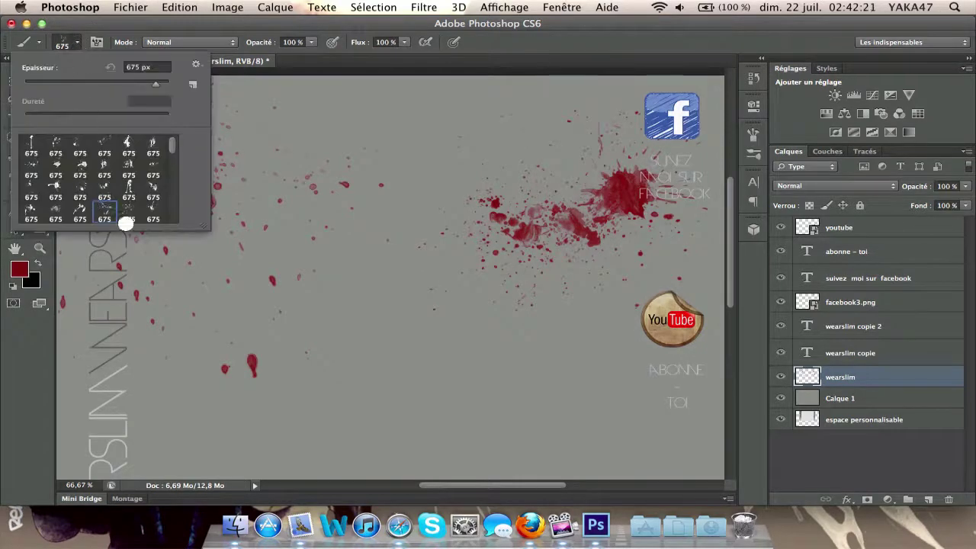
pyautogui.click(572, 366)
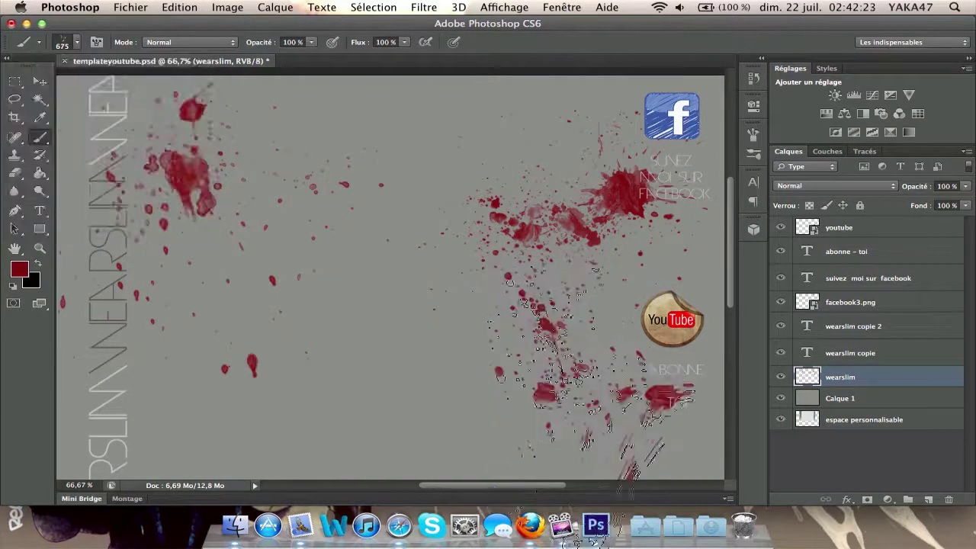
# Hide gray Calque 1 and show it again to compare the splatters with the template on the whole canvas
pyautogui.click(36, 77)
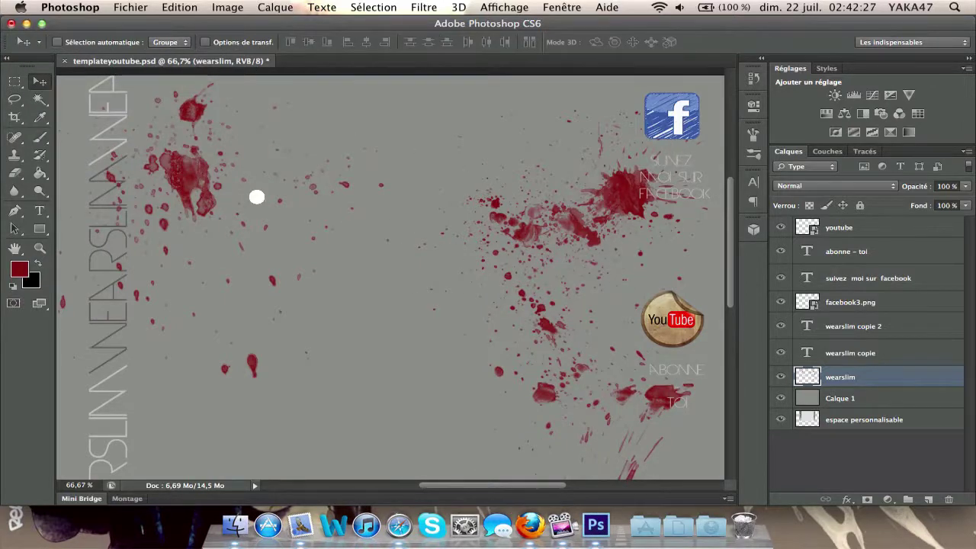
pyautogui.press('super+minus')
pyautogui.press('super+minus')
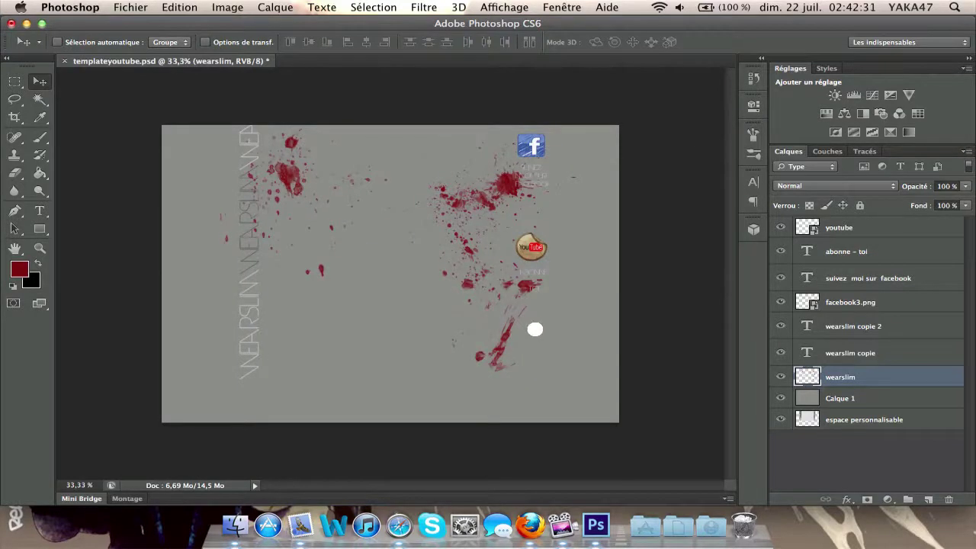
pyautogui.click(781, 398)
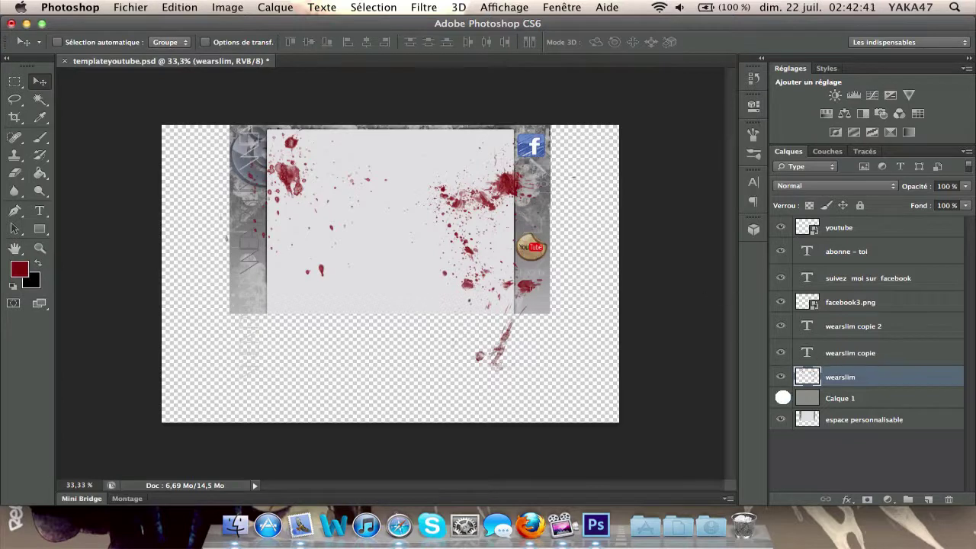
pyautogui.click(782, 397)
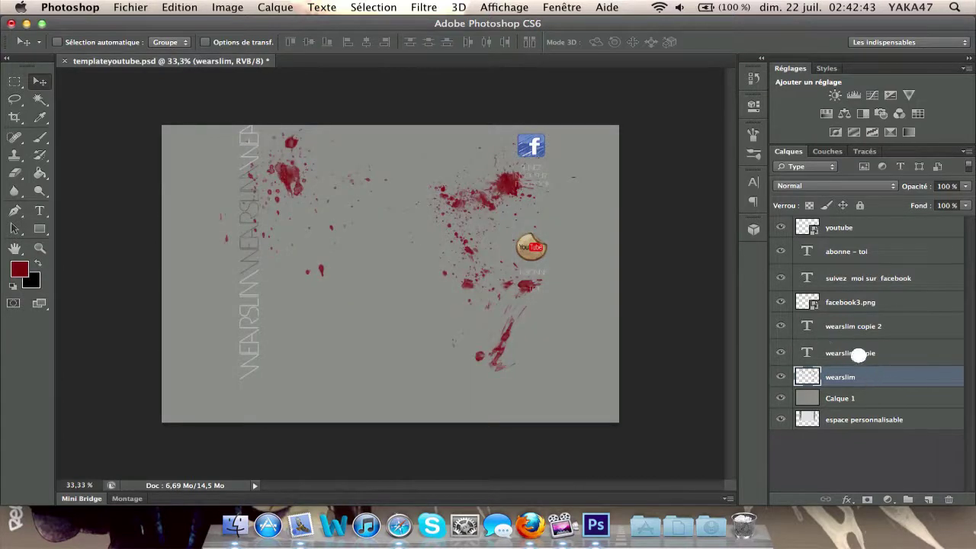
# Select the espace personnalisable layer and start a Save As of the background with JPEG as the file format
pyautogui.click(851, 418)
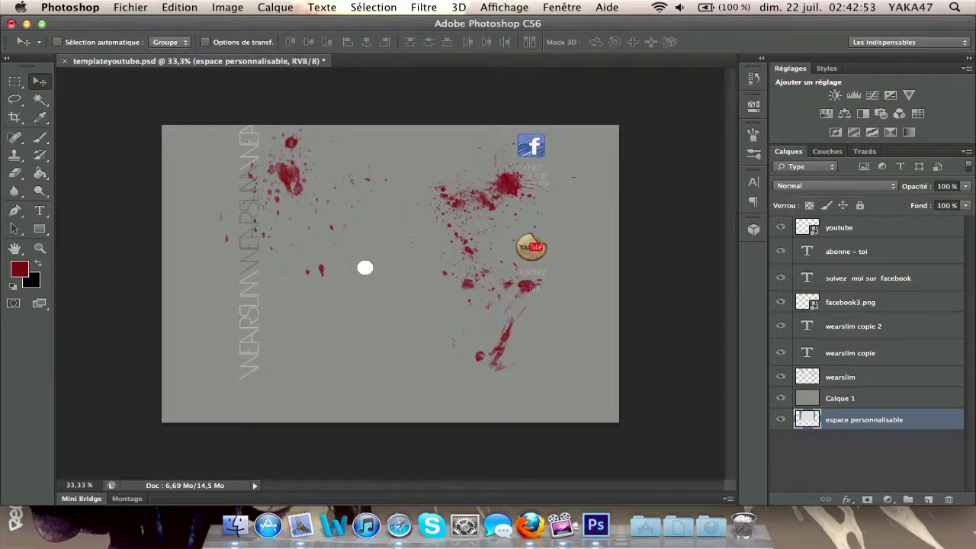
pyautogui.click(124, 7)
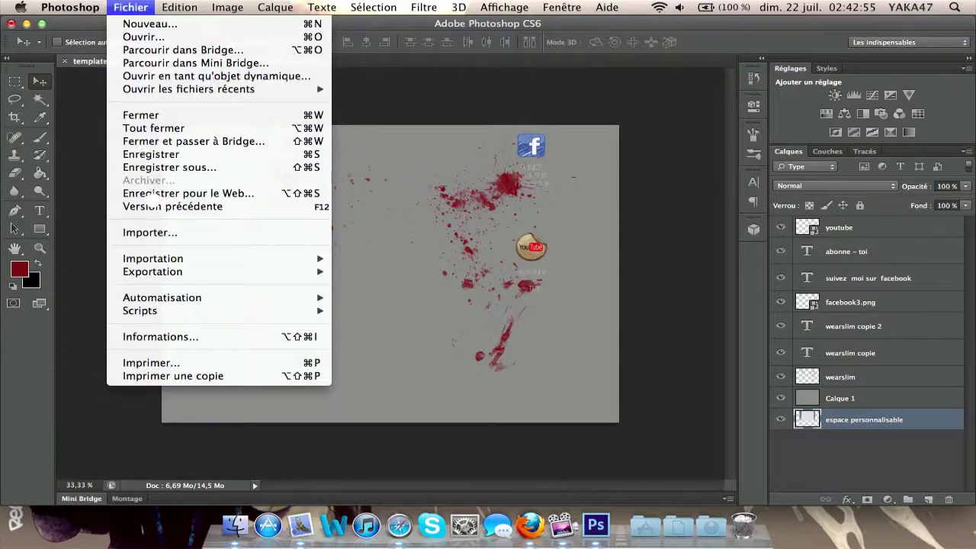
pyautogui.click(164, 168)
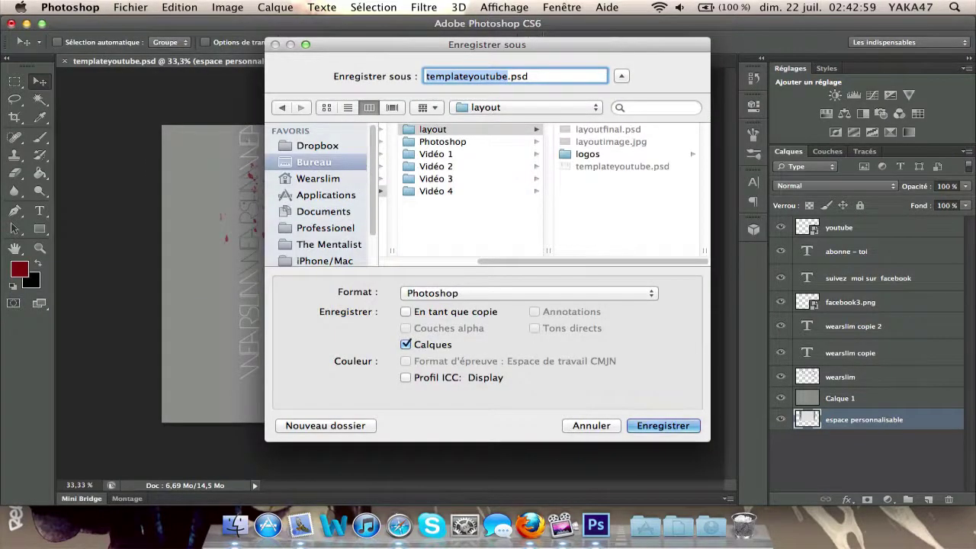
pyautogui.click(515, 77)
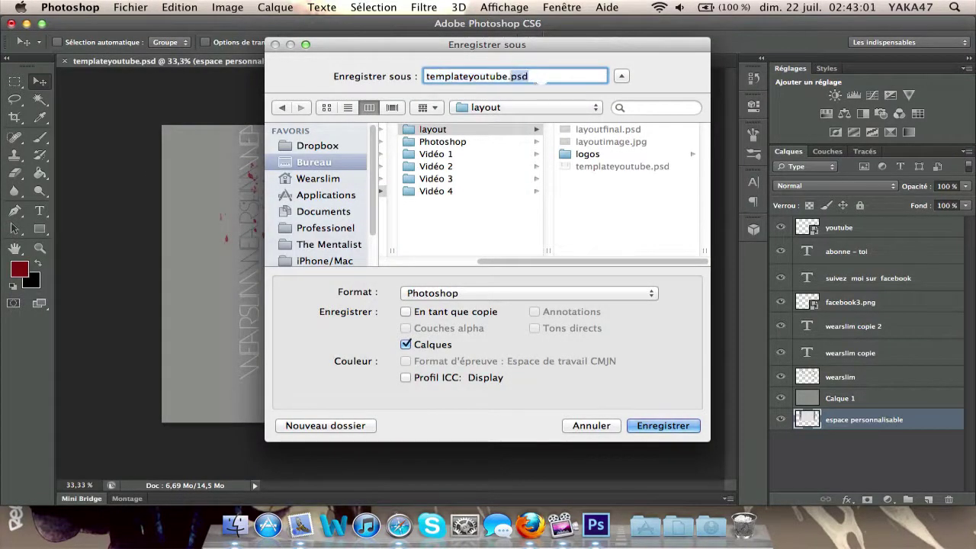
pyautogui.click(540, 293)
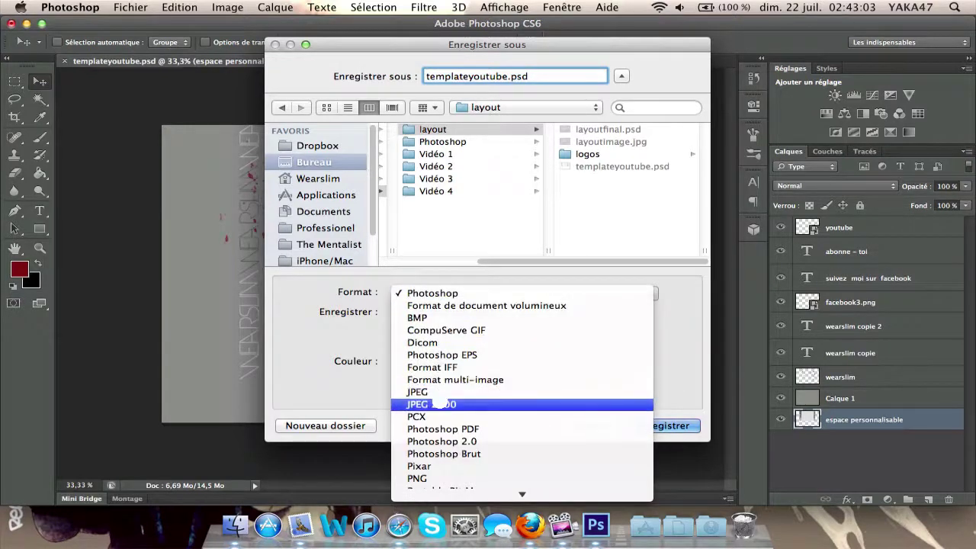
pyautogui.click(436, 392)
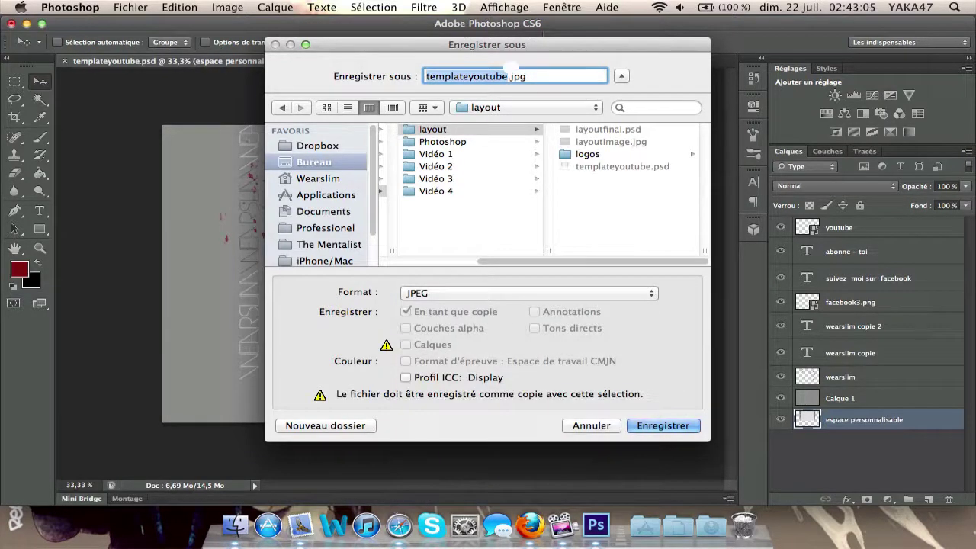
# Save the JPEG copy as tutorielbackground.jpg on the desktop (Bureau) with maximum quality 12 and the standard baseline format
pyautogui.write('tuto')
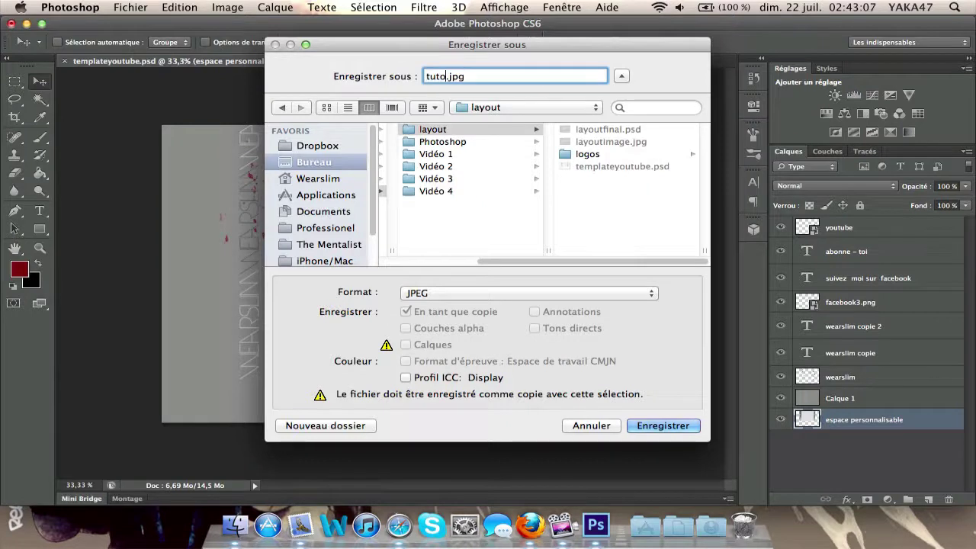
pyautogui.write('riel')
pyautogui.write('background')
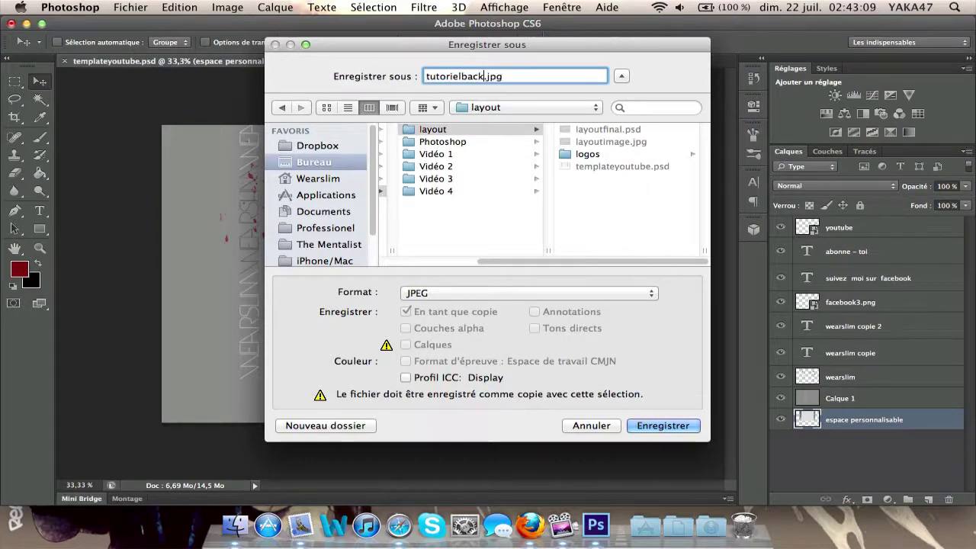
pyautogui.click(302, 160)
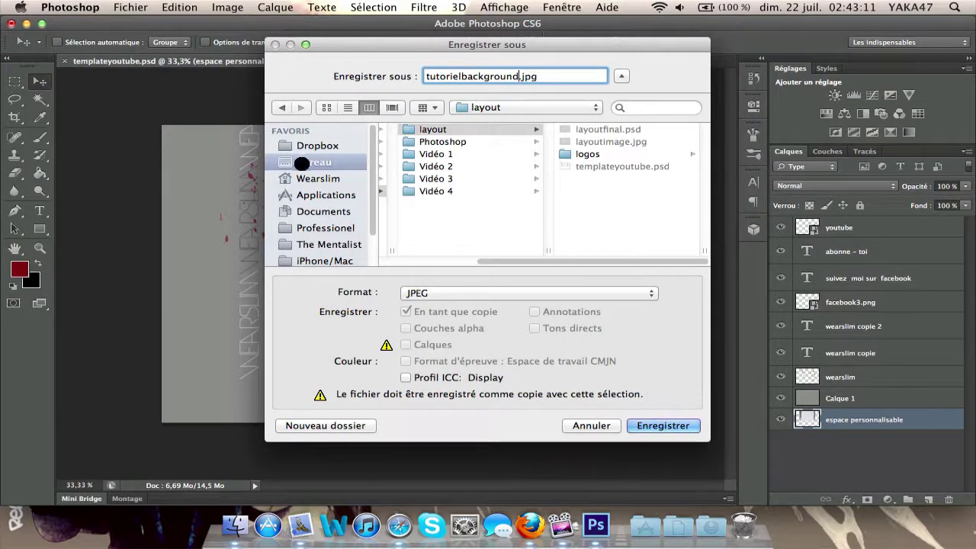
pyautogui.click(632, 425)
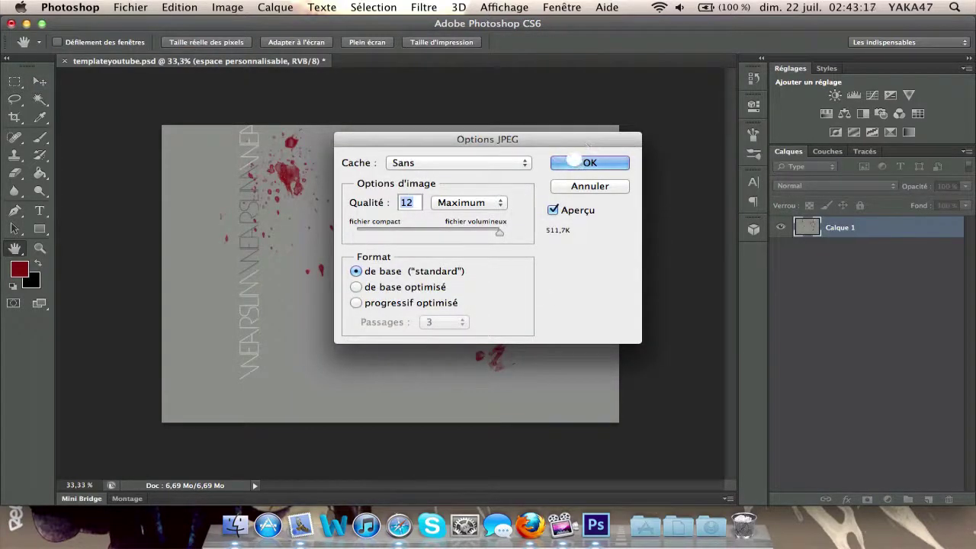
pyautogui.press('Return')
pyautogui.press('v')
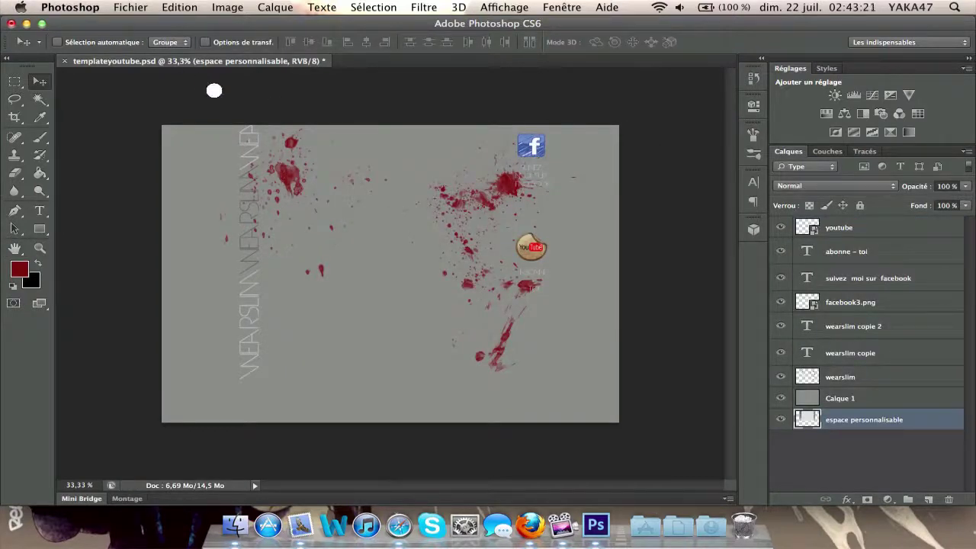
# Switch to Safari and load youtube.com in place of the YouTube layouts site
pyautogui.press('super+Tab')
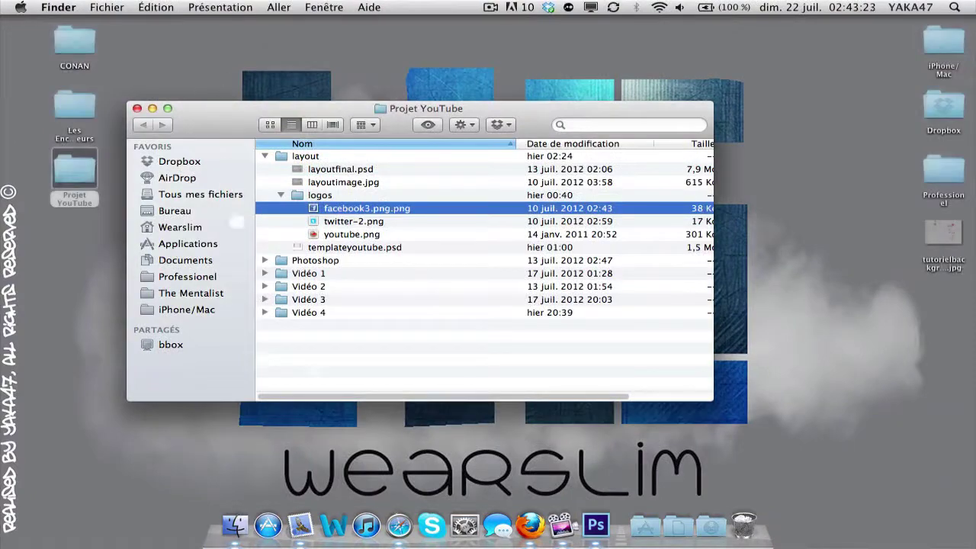
pyautogui.click(399, 526)
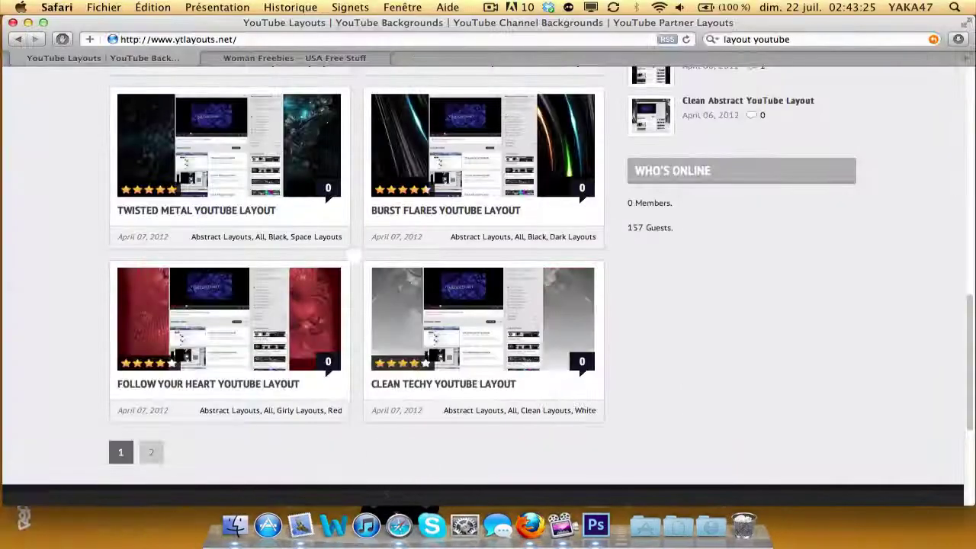
pyautogui.scroll(8, 356, 259)
pyautogui.click(154, 39)
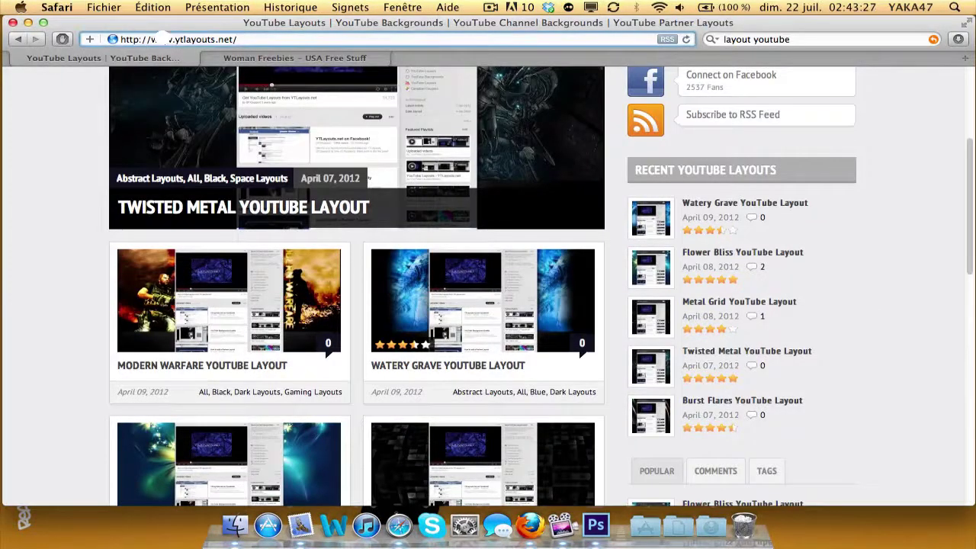
pyautogui.press('super+a')
pyautogui.write('youtu')
pyautogui.press('Return')
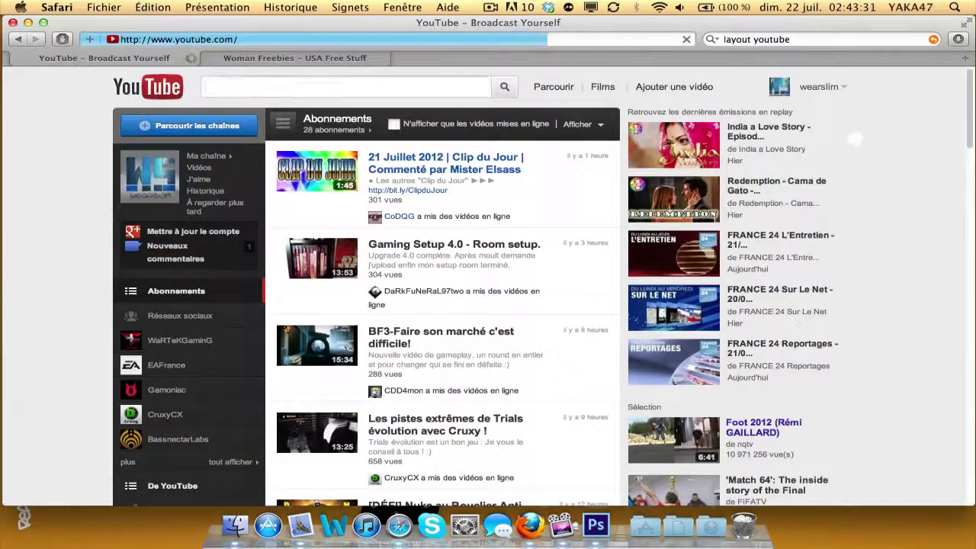
# Go to the account's own WEARSLIM channel and open its channel settings for appearance
pyautogui.click(819, 86)
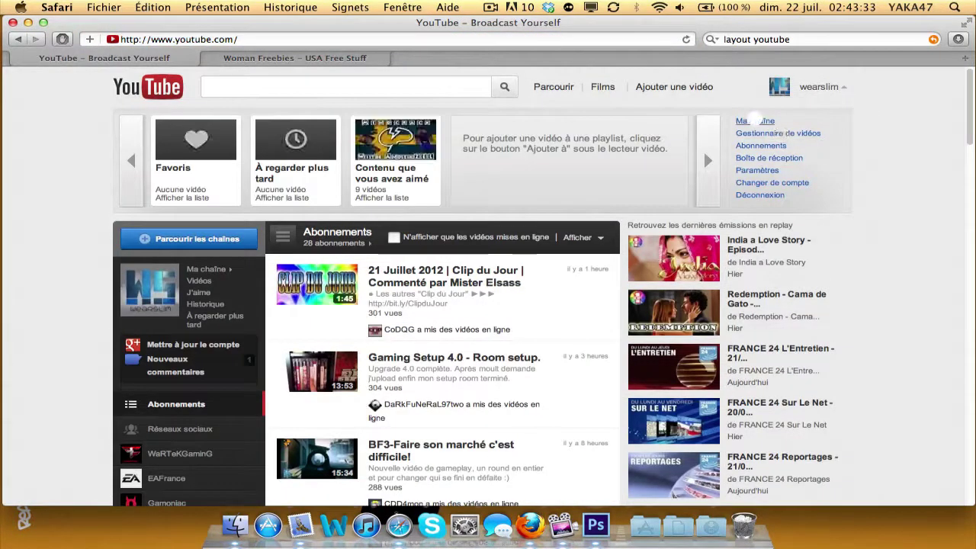
pyautogui.click(763, 121)
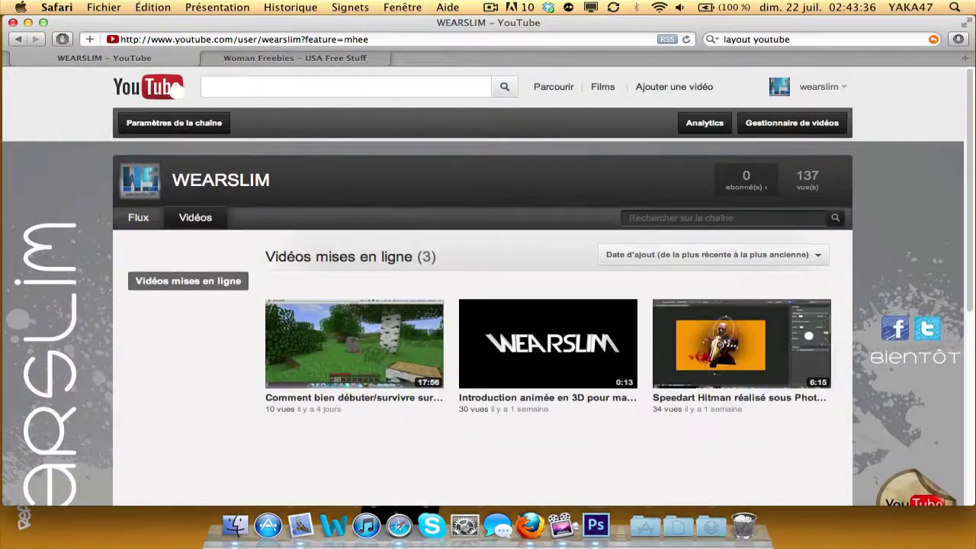
pyautogui.click(174, 123)
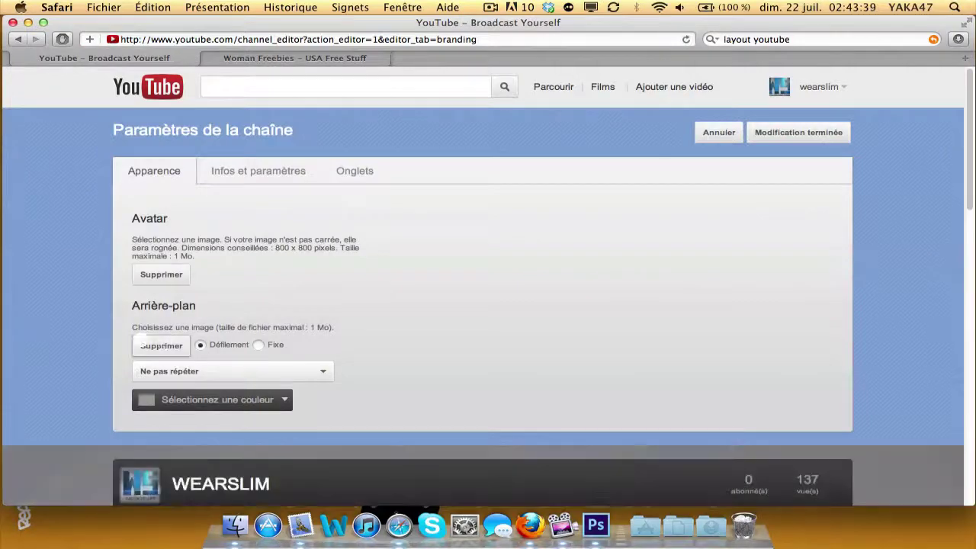
# Remove the channel's existing background image and upload tutorielbackground.jpg from the desktop as the new one
pyautogui.scroll(-5, 488, 306)
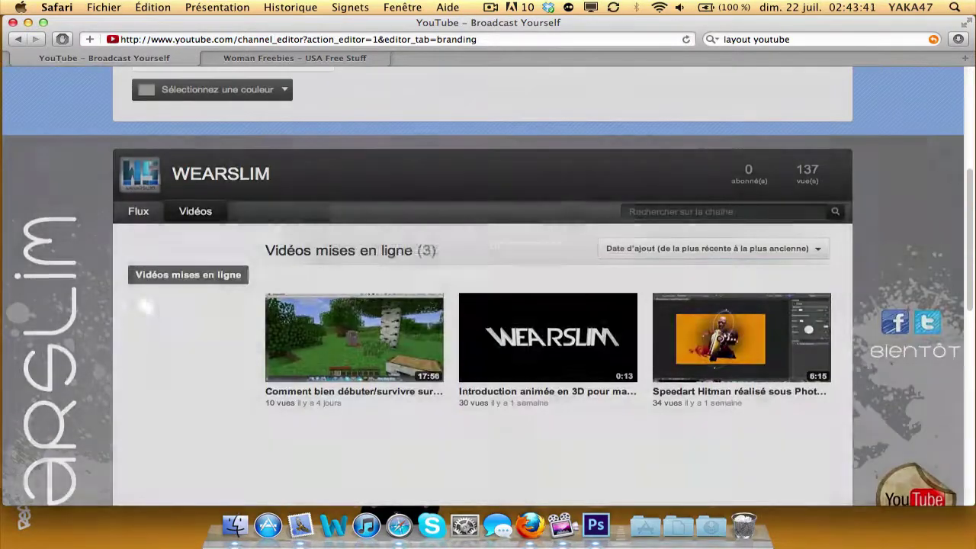
pyautogui.scroll(2, 488, 305)
pyautogui.click(158, 150)
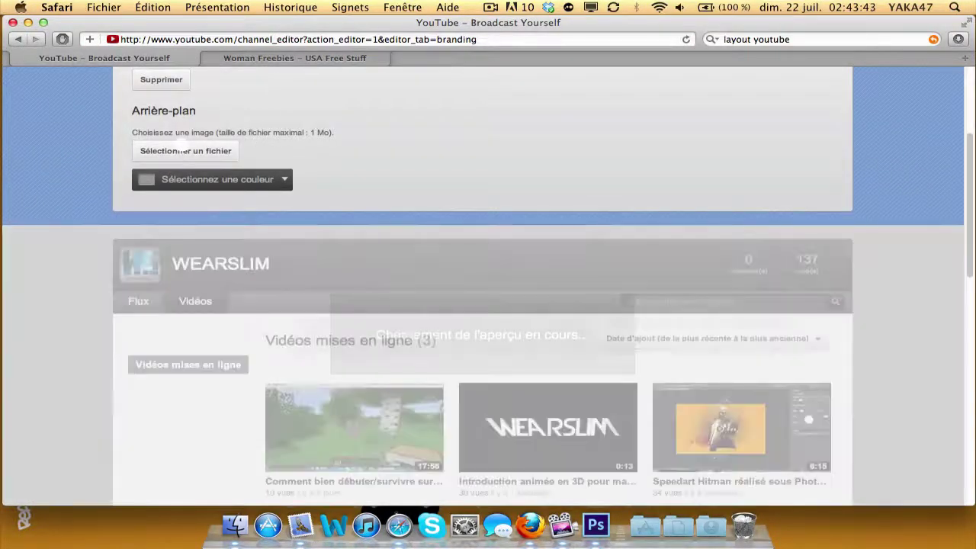
pyautogui.click(169, 150)
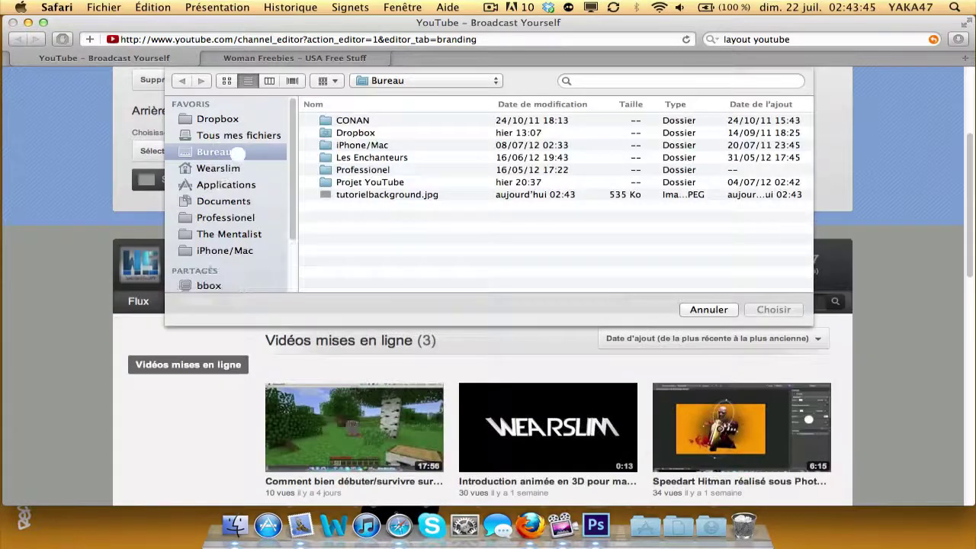
pyautogui.click(404, 194)
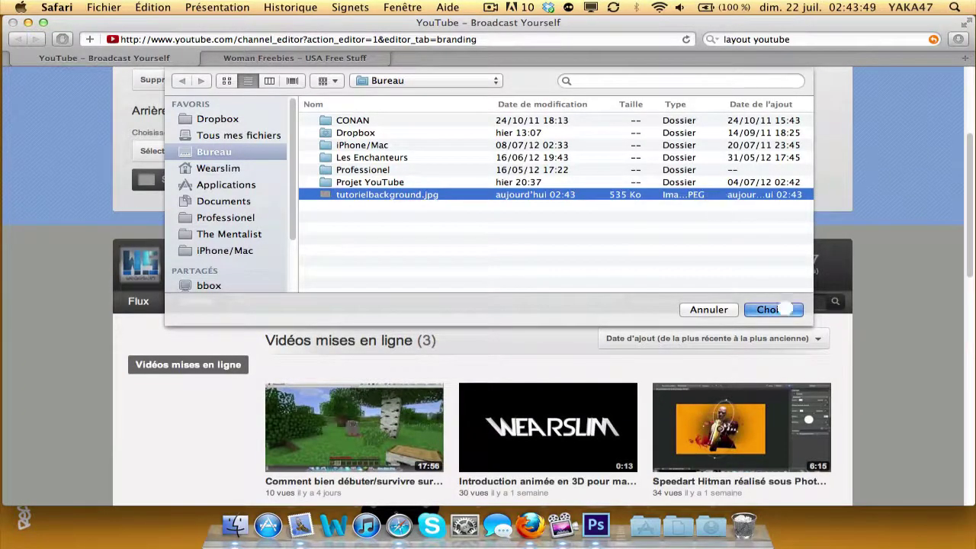
pyautogui.click(783, 306)
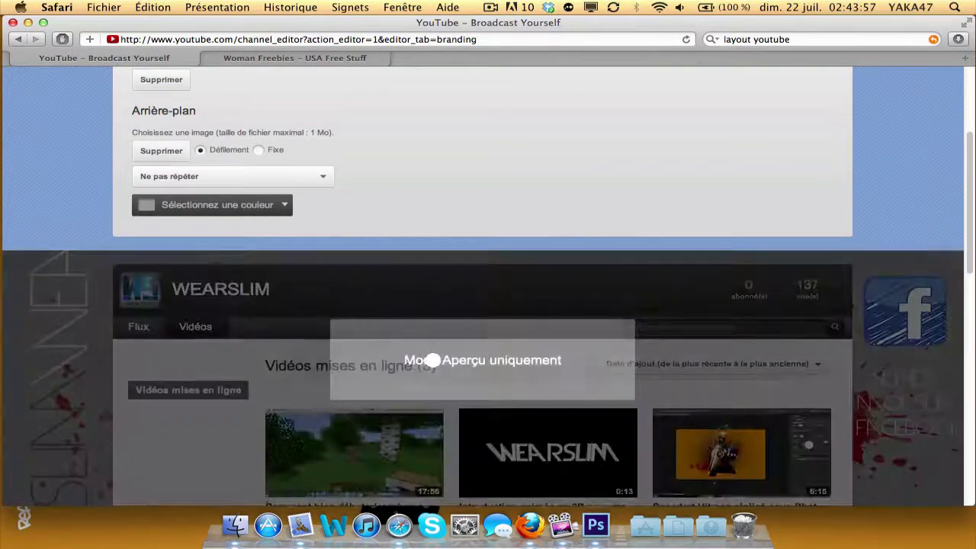
# Examine the channel preview from top to bottom, checking the vertical text, social logos, captions and red splatters on both sides
pyautogui.scroll(-5, 946, 409)
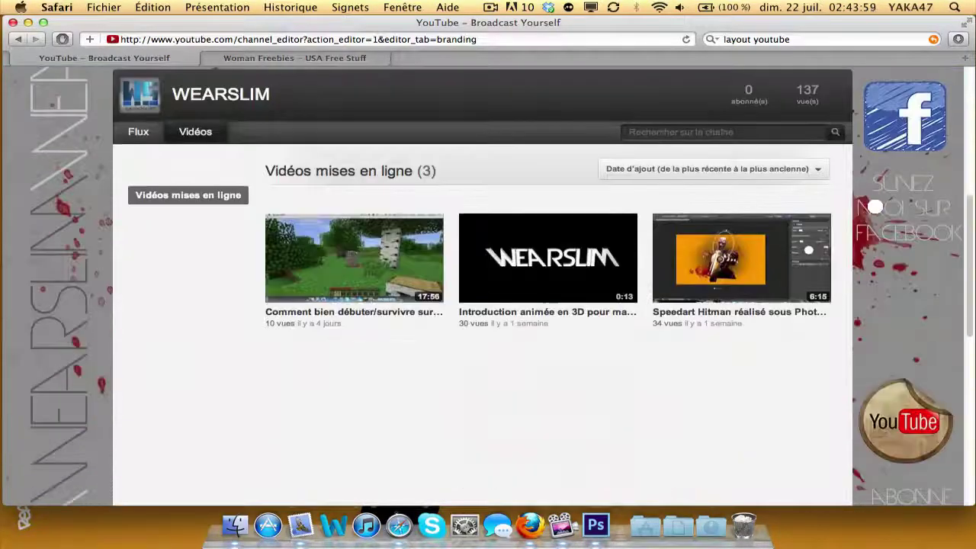
pyautogui.scroll(-5, 875, 207)
pyautogui.scroll(3, 414, 229)
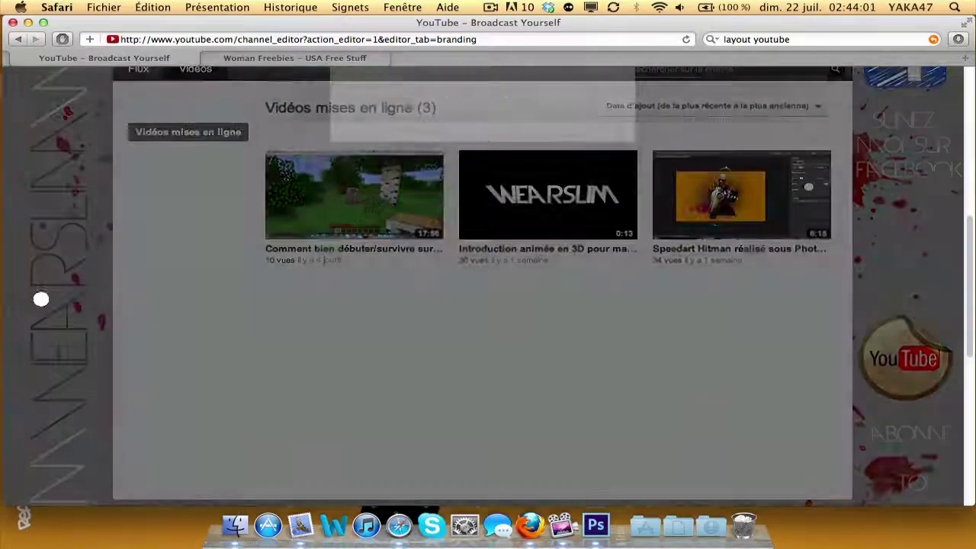
pyautogui.scroll(-5, 79, 334)
pyautogui.scroll(6, 81, 268)
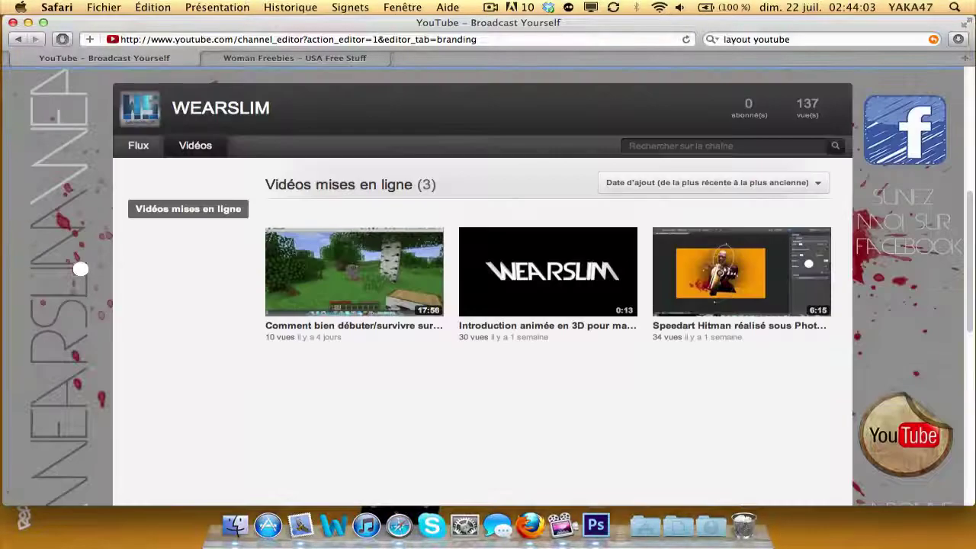
pyautogui.scroll(3, 81, 268)
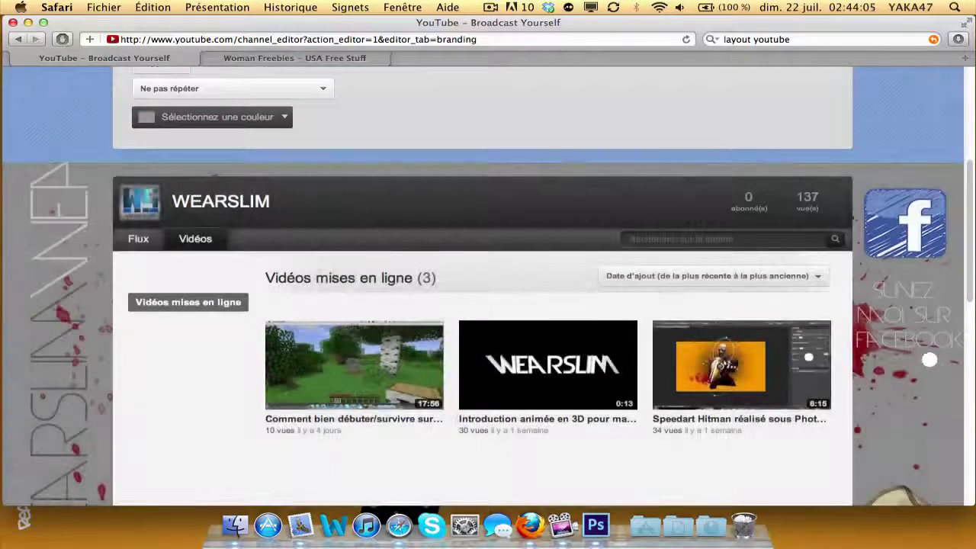
pyautogui.scroll(-5, 905, 228)
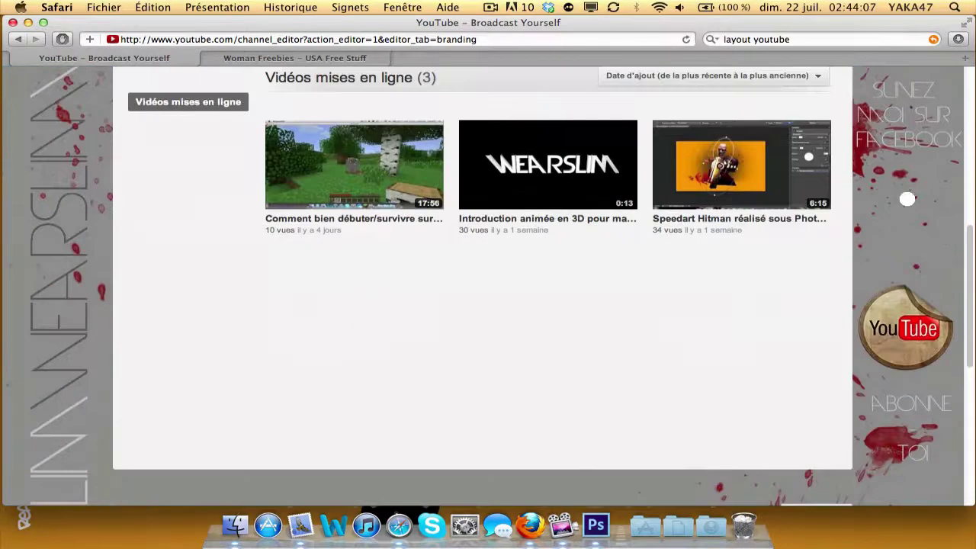
pyautogui.scroll(-1, 908, 158)
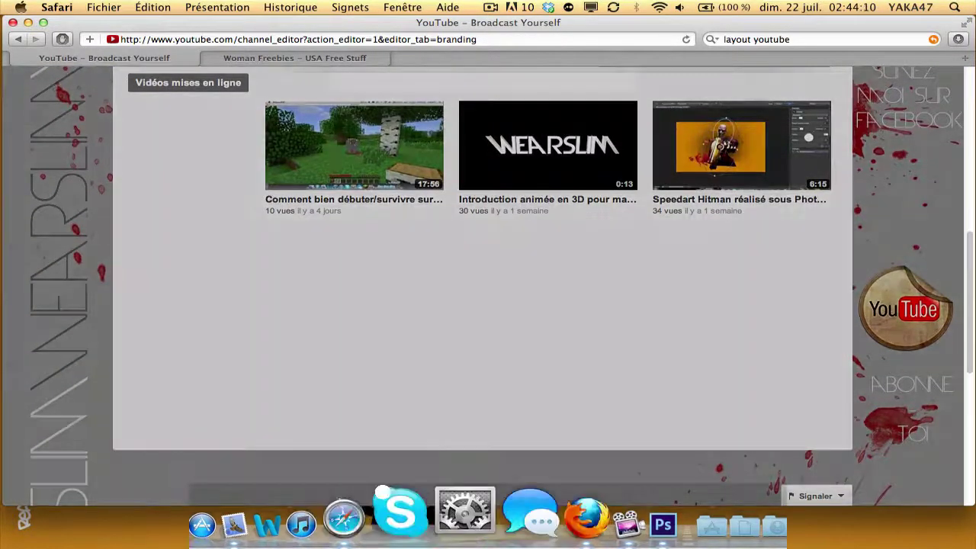
pyautogui.click(917, 431)
pyautogui.scroll(5, 801, 327)
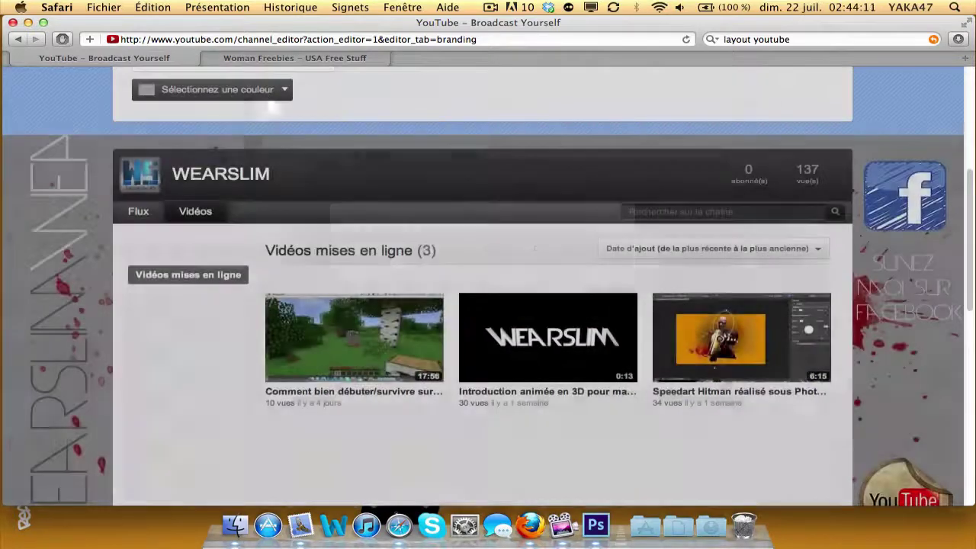
pyautogui.scroll(8, 904, 131)
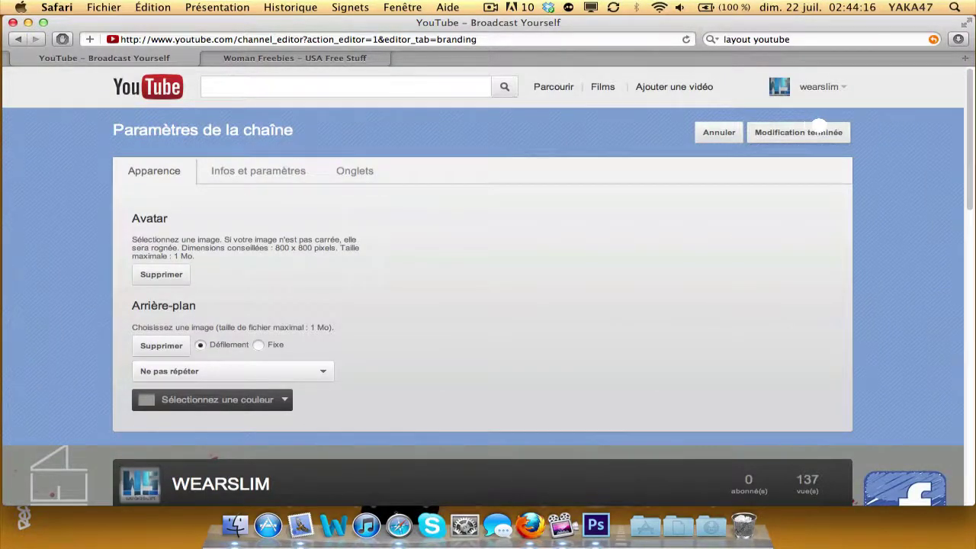
pyautogui.scroll(-8, 884, 288)
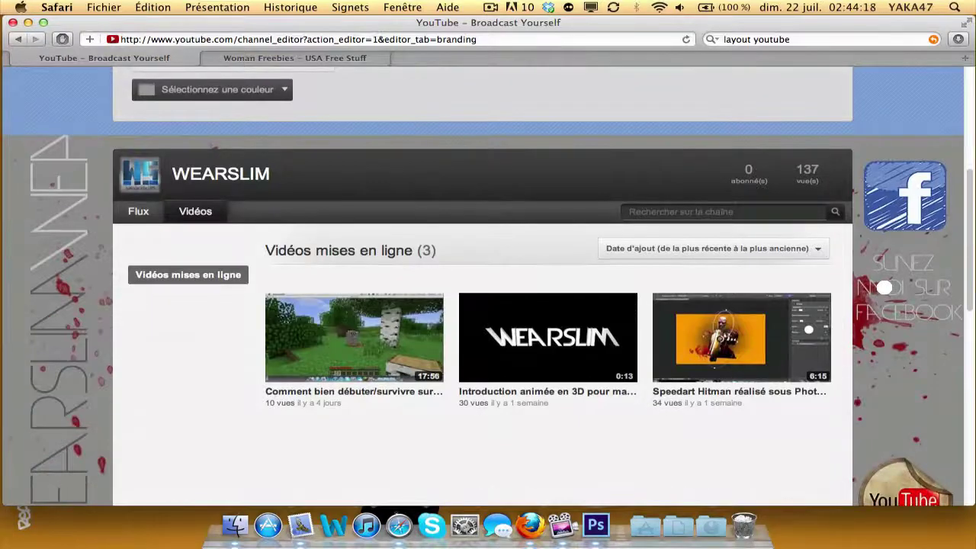